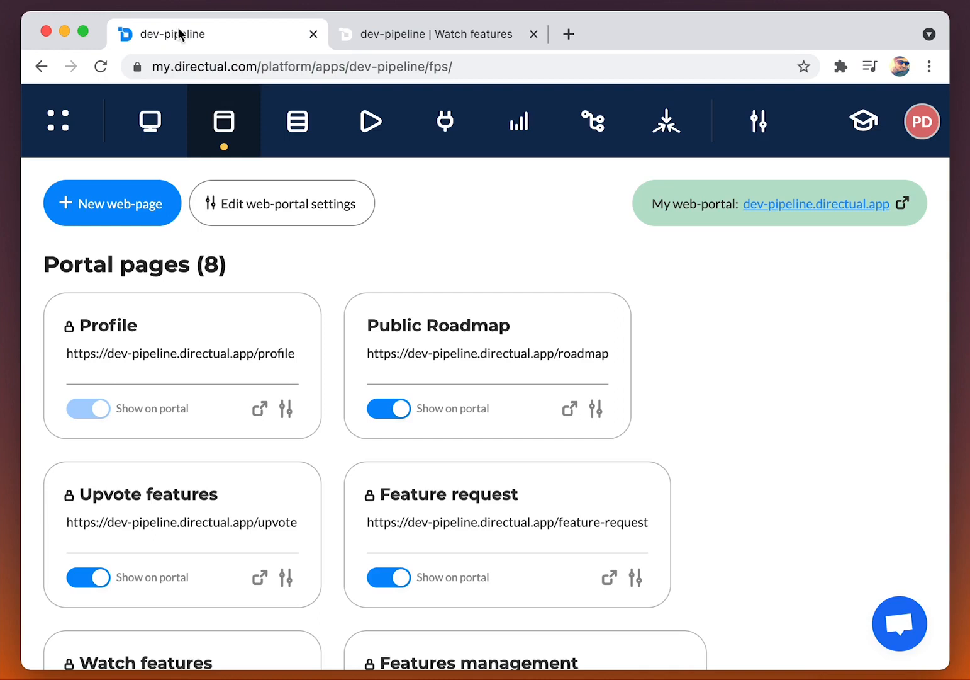
# Open the field configuration of the Features data structure in the database and go to its Upvotes group.
pyautogui.click(298, 124)
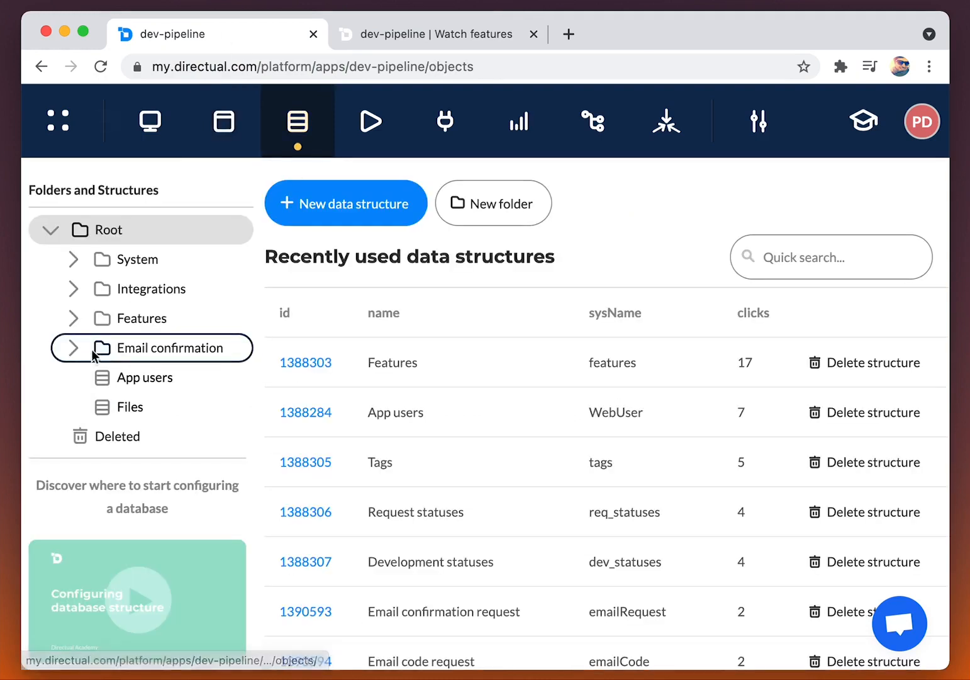
pyautogui.click(74, 320)
pyautogui.click(143, 407)
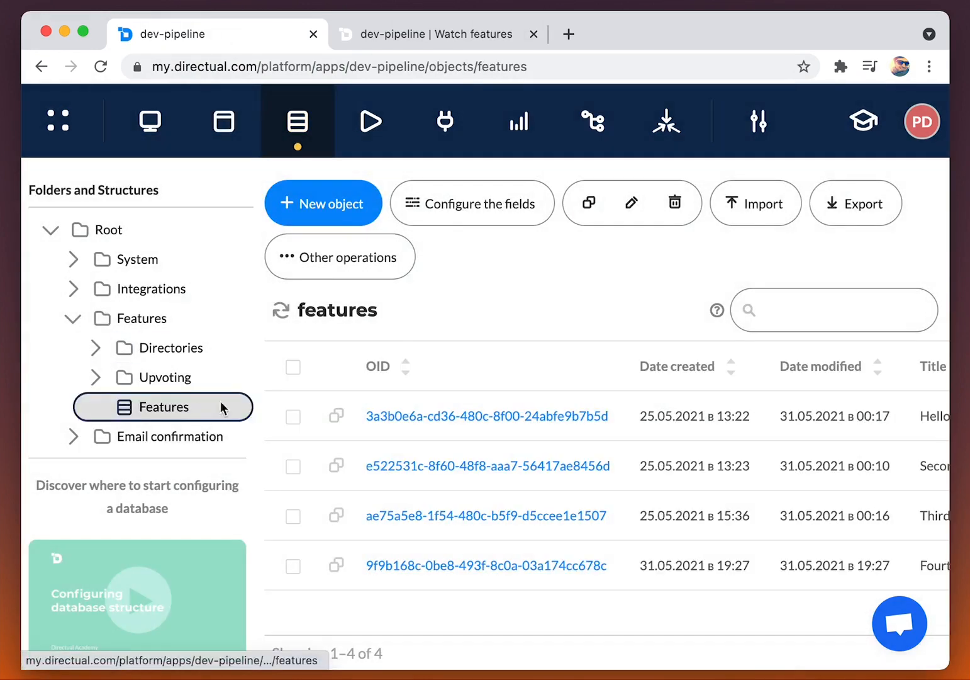
pyautogui.click(460, 225)
pyautogui.scroll(-3, 288, 367)
pyautogui.scroll(-10, 287, 366)
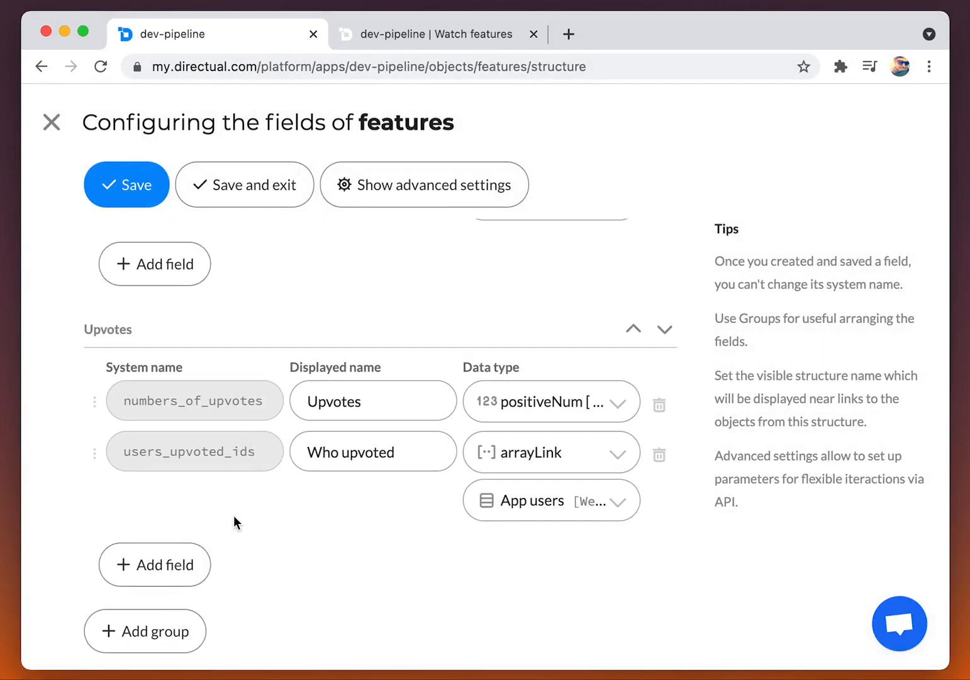
# Add a field to the Upvotes group with system name users_watching_id and displayed name "Who is watching the feature".
pyautogui.click(157, 587)
pyautogui.click(187, 576)
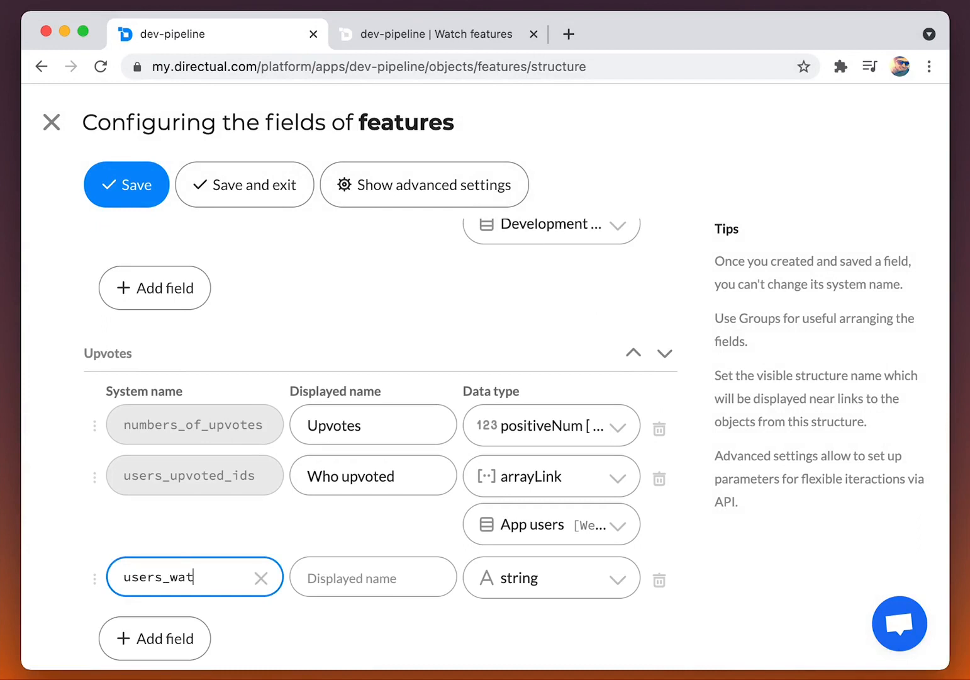
pyautogui.write('users_watching_id')
pyautogui.click(349, 579)
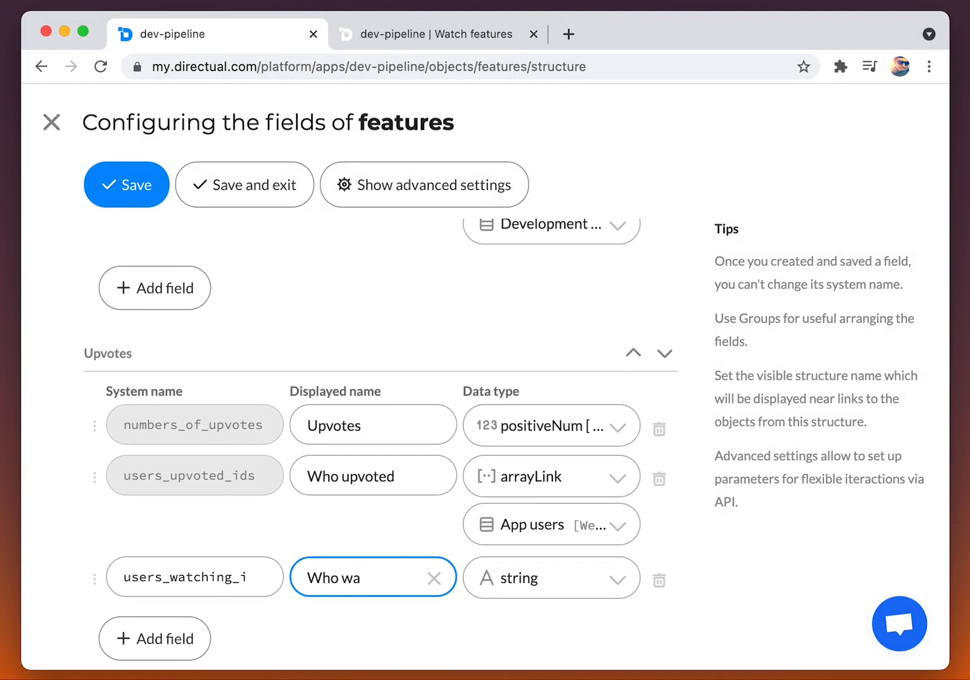
pyautogui.write('Who is watching the')
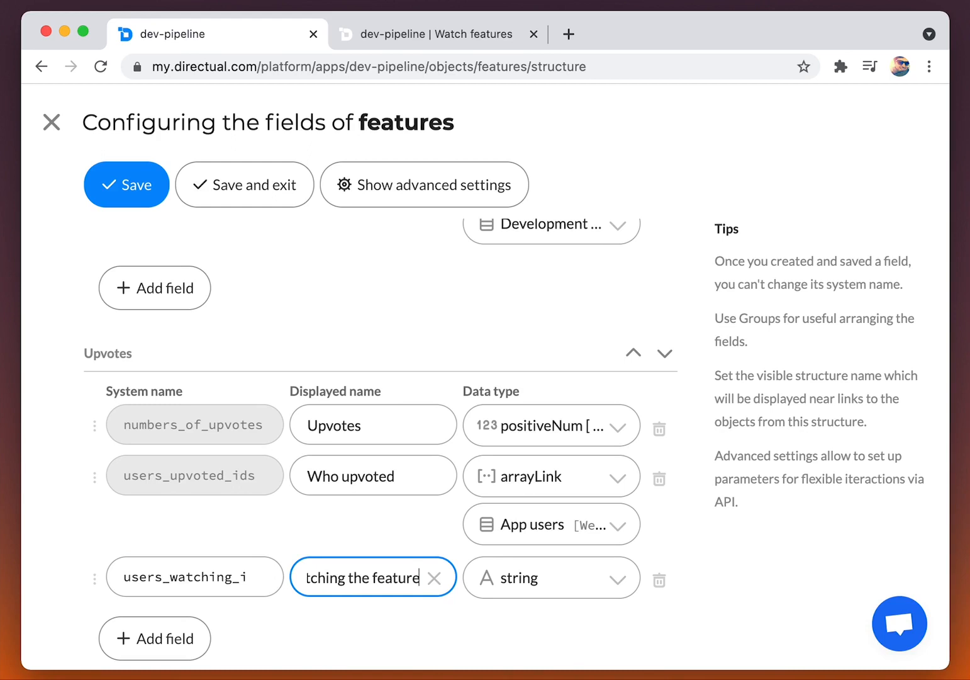
# Set the new watching field's data type to arrayLink targeting App users, and save and exit the field configuration.
pyautogui.click(532, 577)
pyautogui.write('arr')
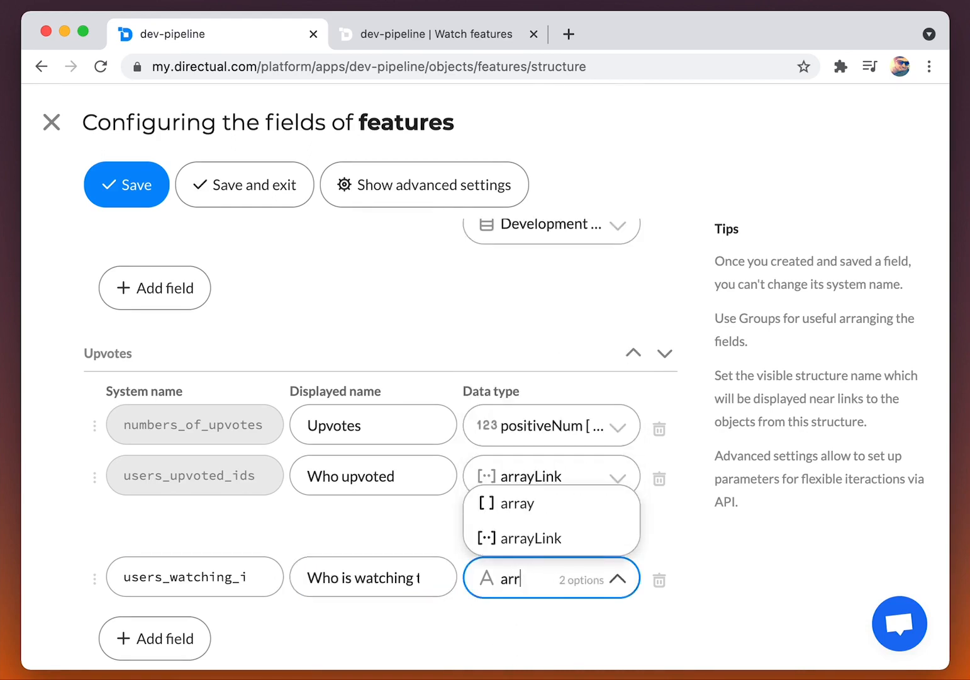
pyautogui.write('a')
pyautogui.click(604, 538)
pyautogui.scroll(-3, 541, 578)
pyautogui.click(521, 485)
pyautogui.write('webu')
pyautogui.press('Return')
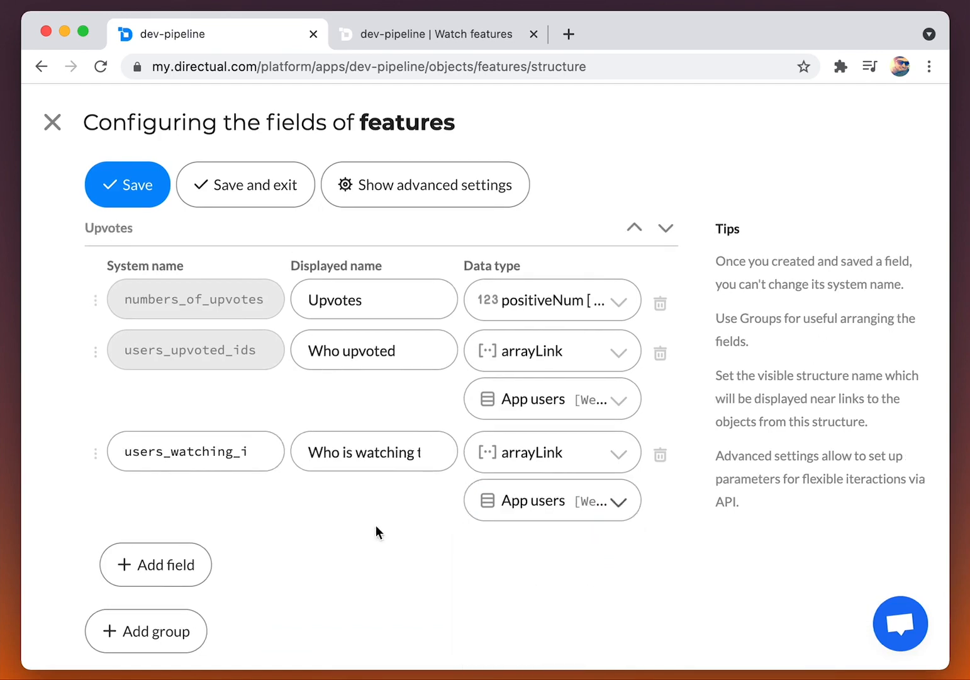
pyautogui.click(237, 187)
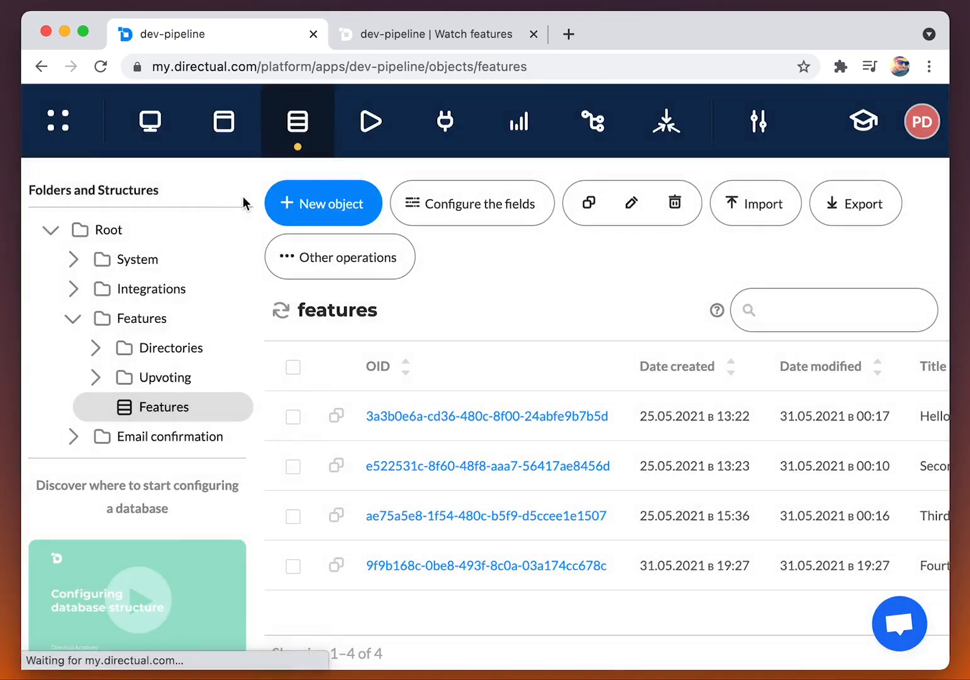
# Create a data structure in the Features folder with system name WatchRequest and name "Watching Request".
pyautogui.scroll(-2, 160, 397)
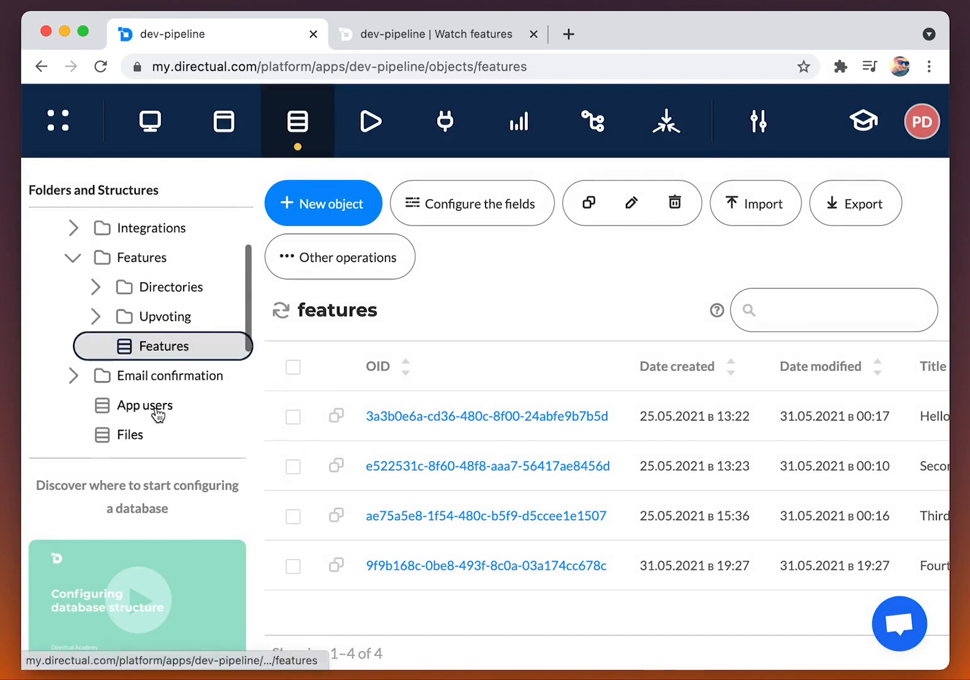
pyautogui.click(145, 256)
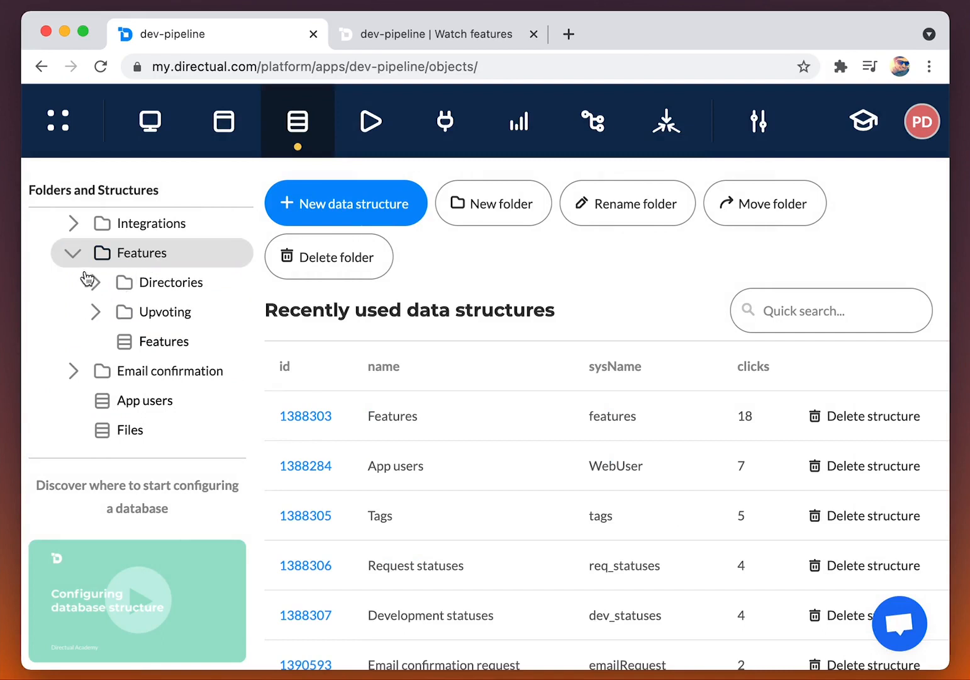
pyautogui.click(325, 216)
pyautogui.click(235, 340)
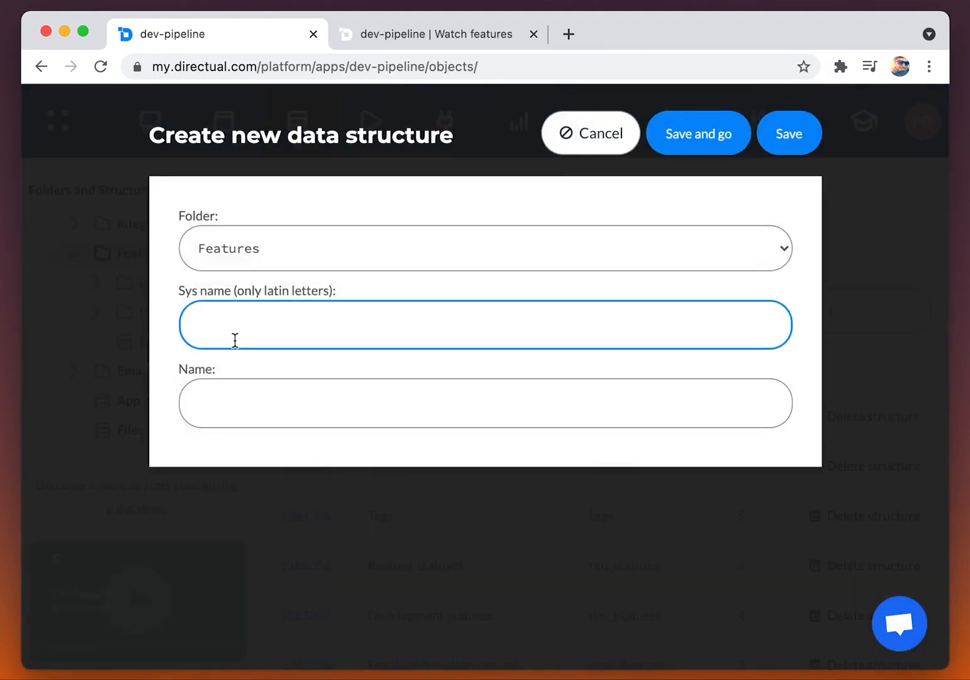
pyautogui.write('WatchRequest')
pyautogui.press('Tab')
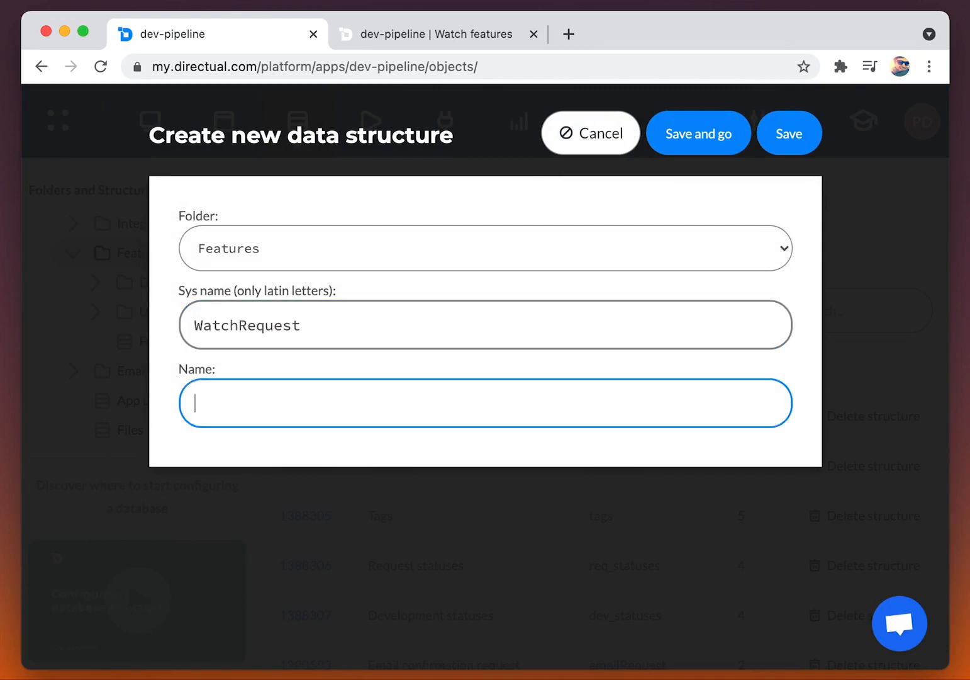
pyautogui.write('Watching Request')
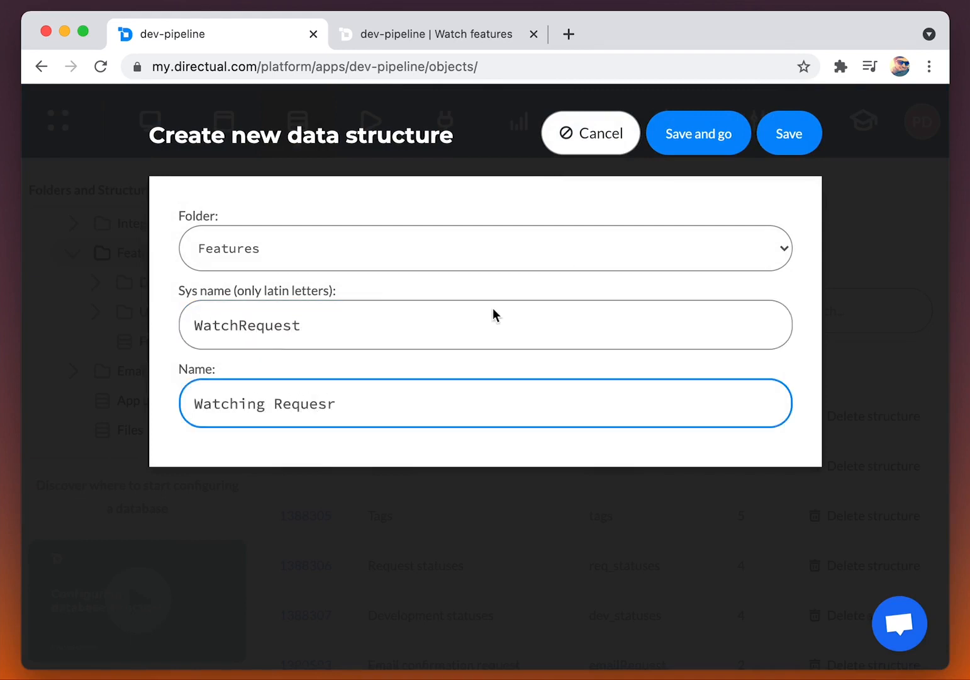
pyautogui.click(740, 138)
# Open the field configuration of WatchRequest and add two empty fields to the main group.
pyautogui.click(192, 372)
pyautogui.click(466, 213)
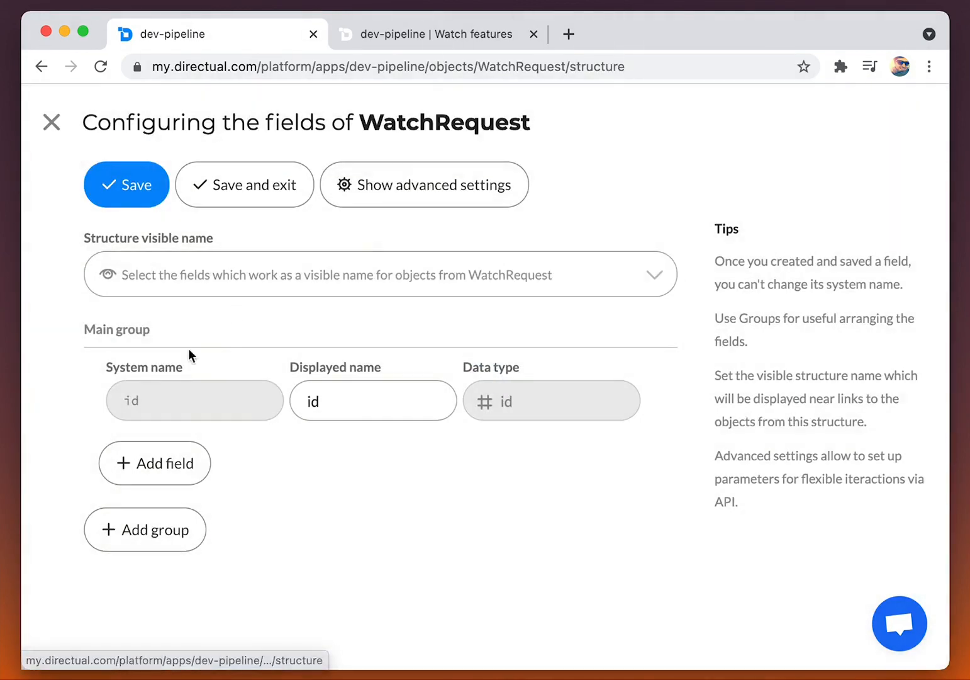
pyautogui.click(152, 463)
pyautogui.click(152, 513)
# Give the first new field the system name user_id and make it a link to App users.
pyautogui.click(168, 451)
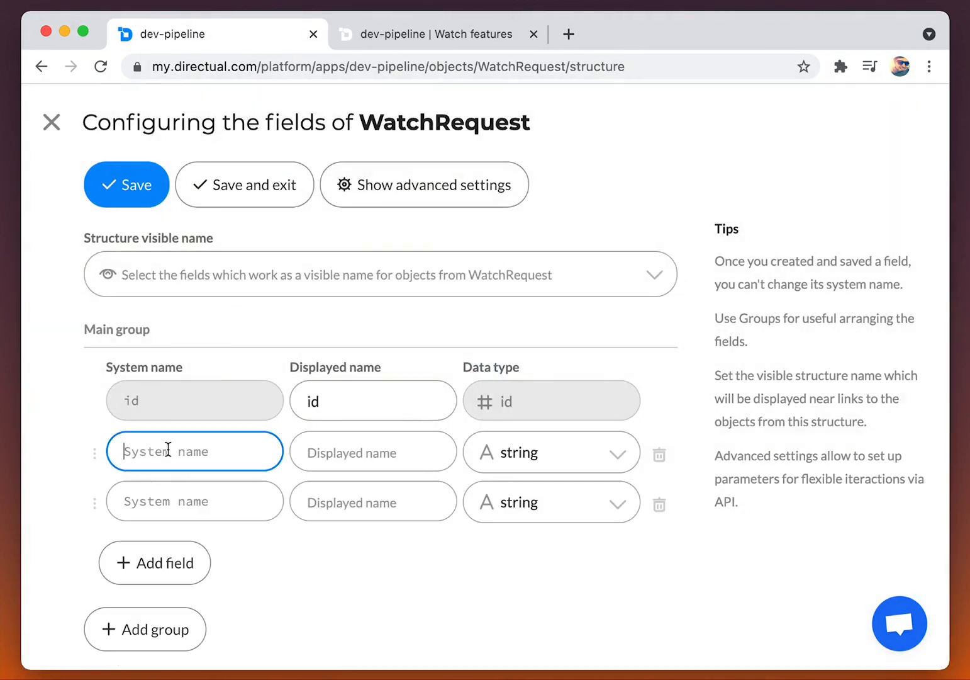
pyautogui.click(566, 466)
pyautogui.write('li')
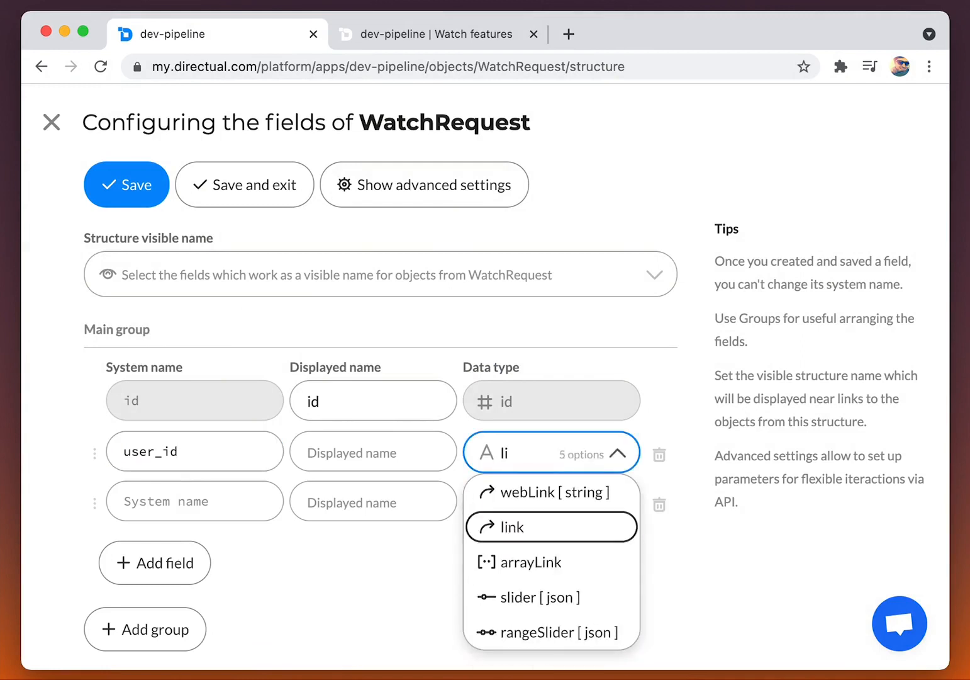
pyautogui.click(585, 534)
pyautogui.click(570, 500)
pyautogui.write('app')
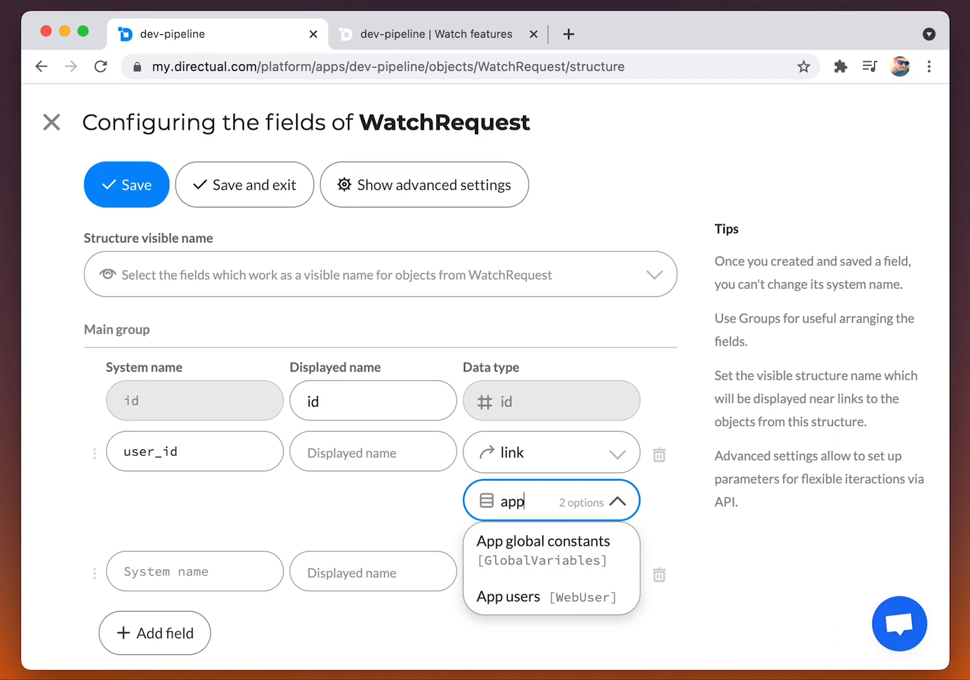
pyautogui.click(512, 596)
# Define the second new field as feature_id, a link to Features, and save and exit the field configuration.
pyautogui.click(185, 557)
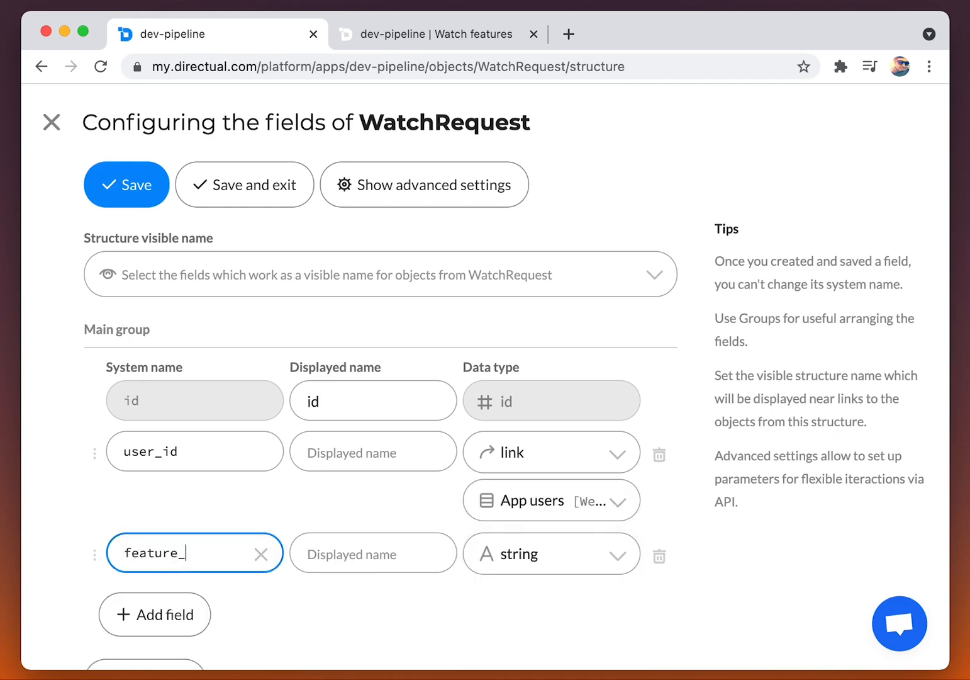
pyautogui.scroll(-1, 378, 550)
pyautogui.click(491, 540)
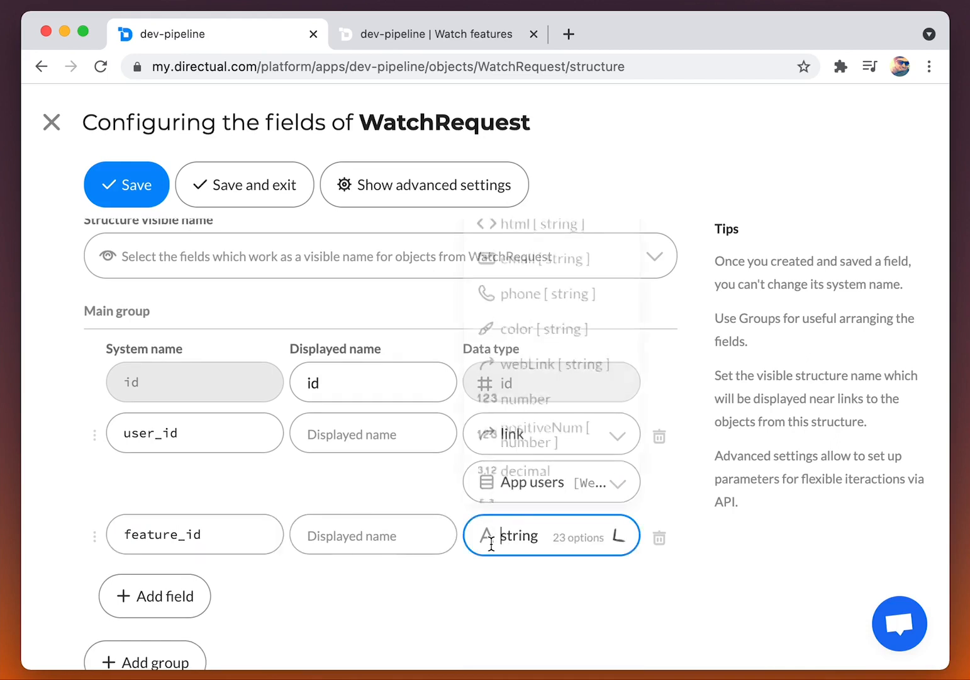
pyautogui.write('li')
pyautogui.click(513, 390)
pyautogui.click(523, 584)
pyautogui.write('feat')
pyautogui.press('Return')
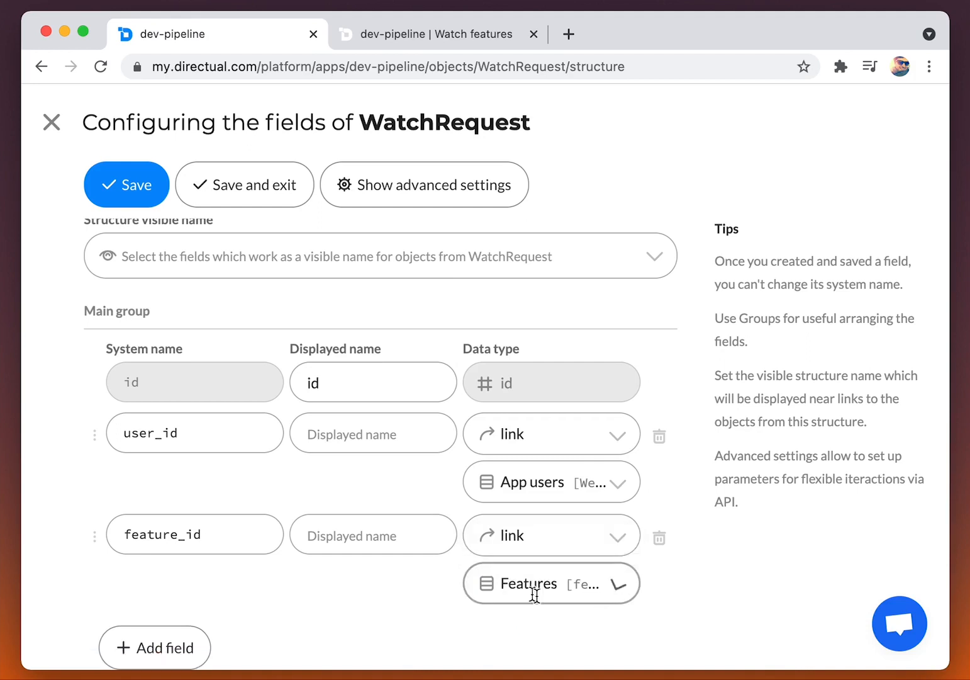
pyautogui.click(242, 192)
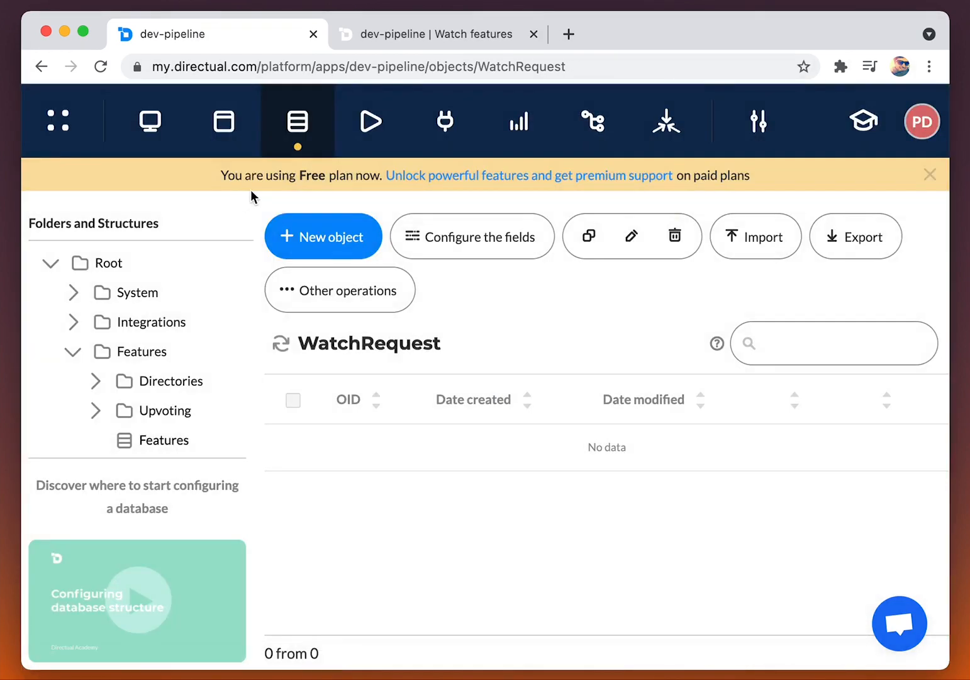
# Create a new API endpoint for the WatchRequest structure with the method name watchFeature.
pyautogui.click(445, 121)
pyautogui.click(323, 235)
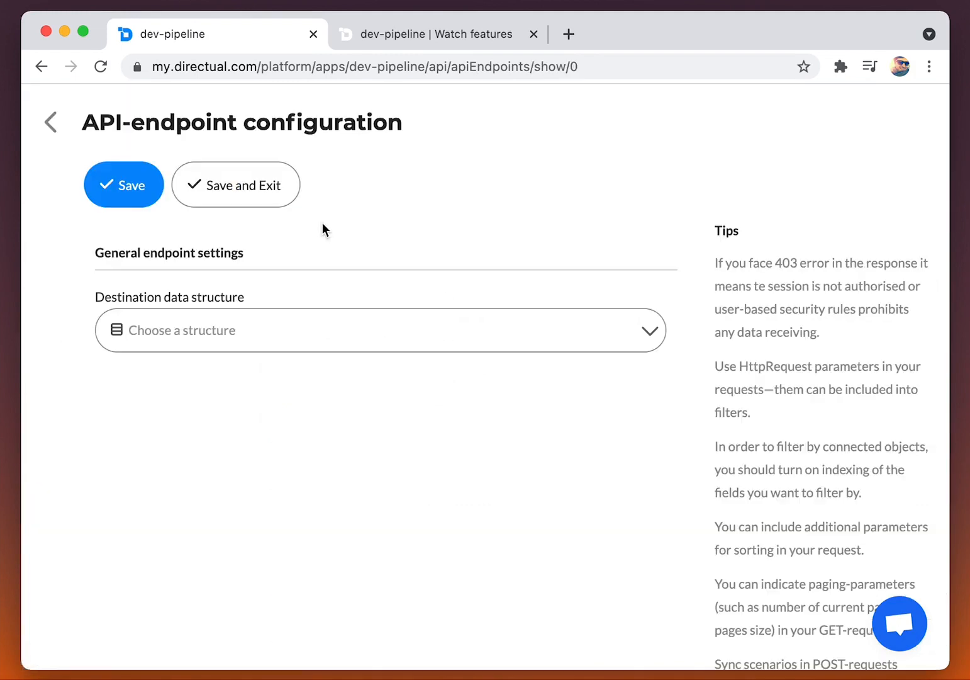
pyautogui.click(244, 329)
pyautogui.write('wat')
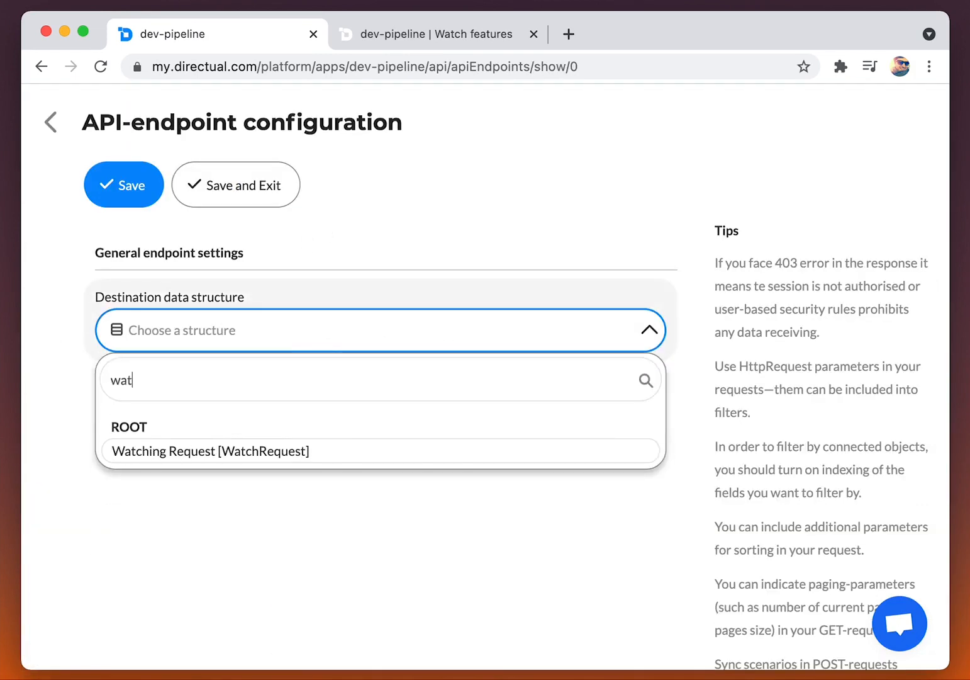
pyautogui.press('Return')
pyautogui.click(530, 417)
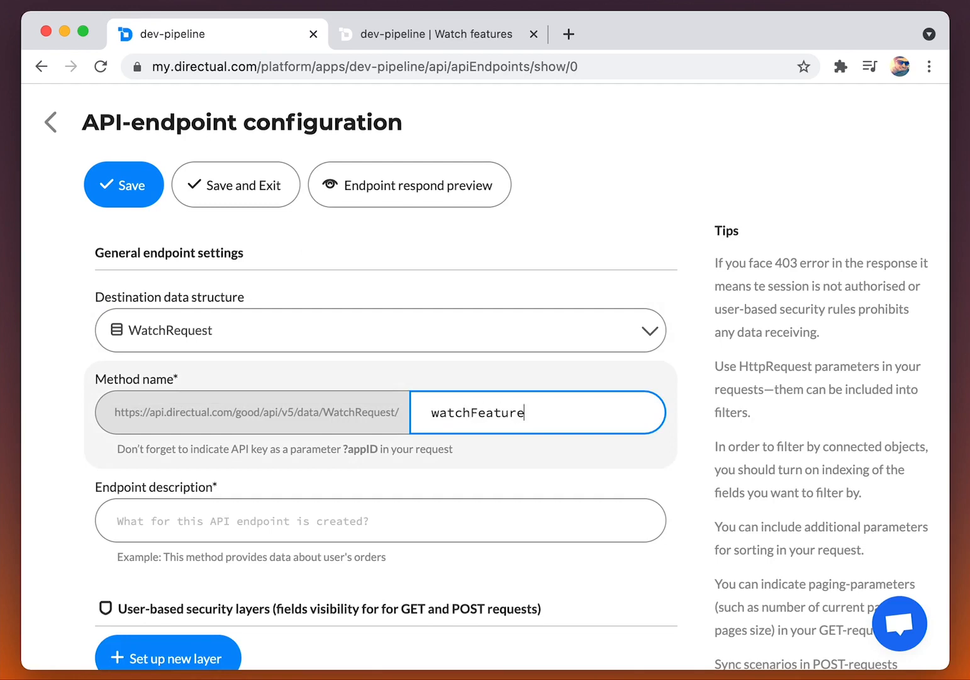
# Enter "Watching features | Request" as the endpoint description.
pyautogui.scroll(-2, 169, 425)
pyautogui.click(162, 406)
pyautogui.write('Watching features | Requ')
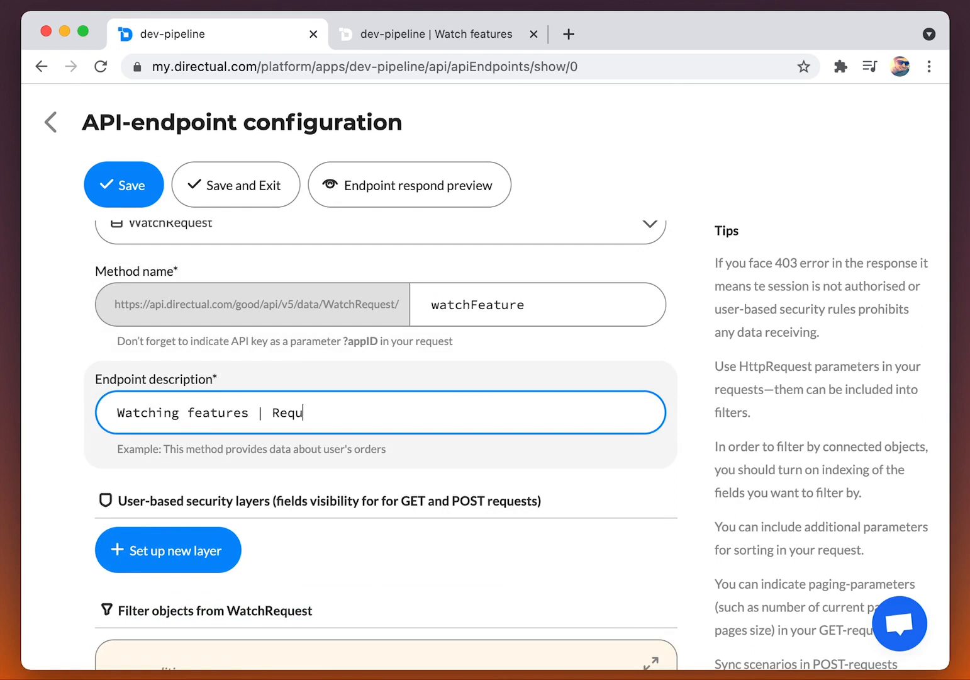
pyautogui.click(392, 467)
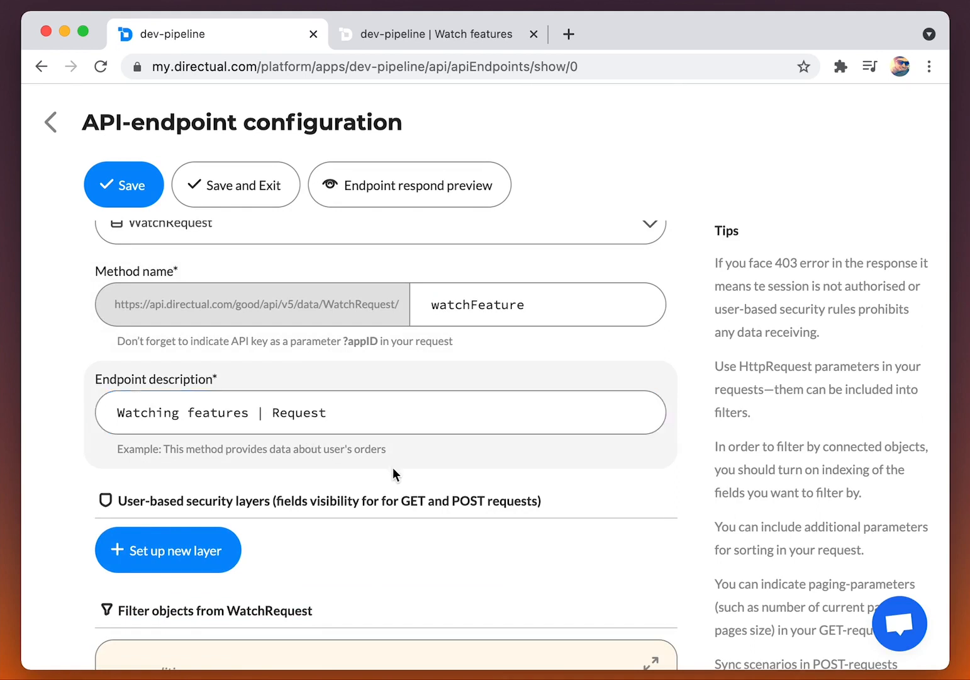
# Set up a new user-based security layer on the endpoint and allow the id field for reading.
pyautogui.scroll(-4, 393, 467)
pyautogui.click(182, 358)
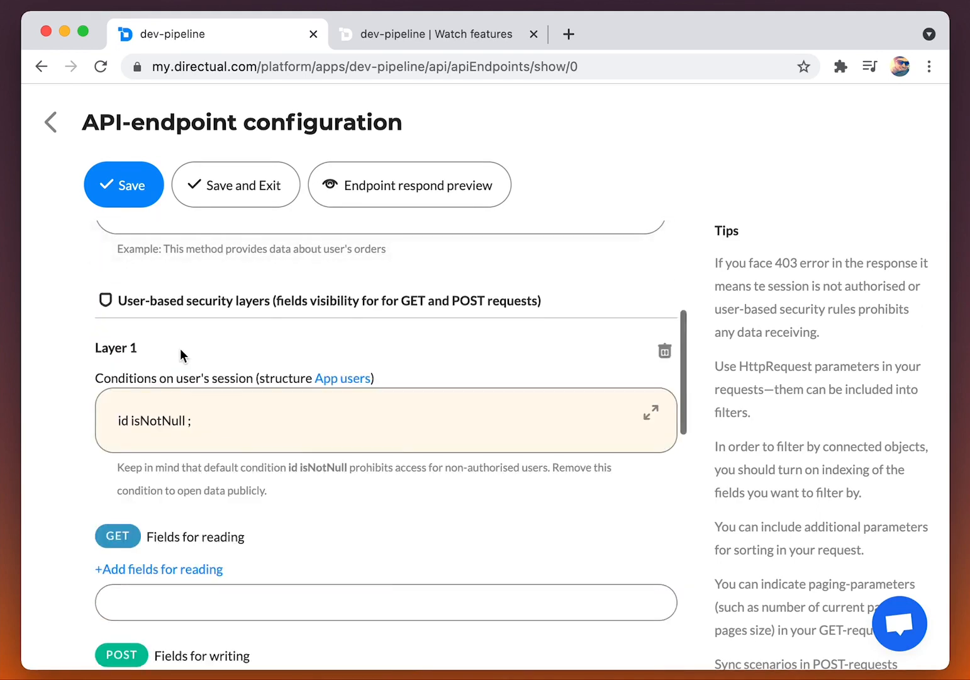
pyautogui.scroll(-3, 161, 358)
pyautogui.click(168, 384)
pyautogui.click(179, 445)
pyautogui.click(744, 130)
# Allow feature_id and user_id as fields for writing in the security layer, and save and exit the endpoint.
pyautogui.click(169, 507)
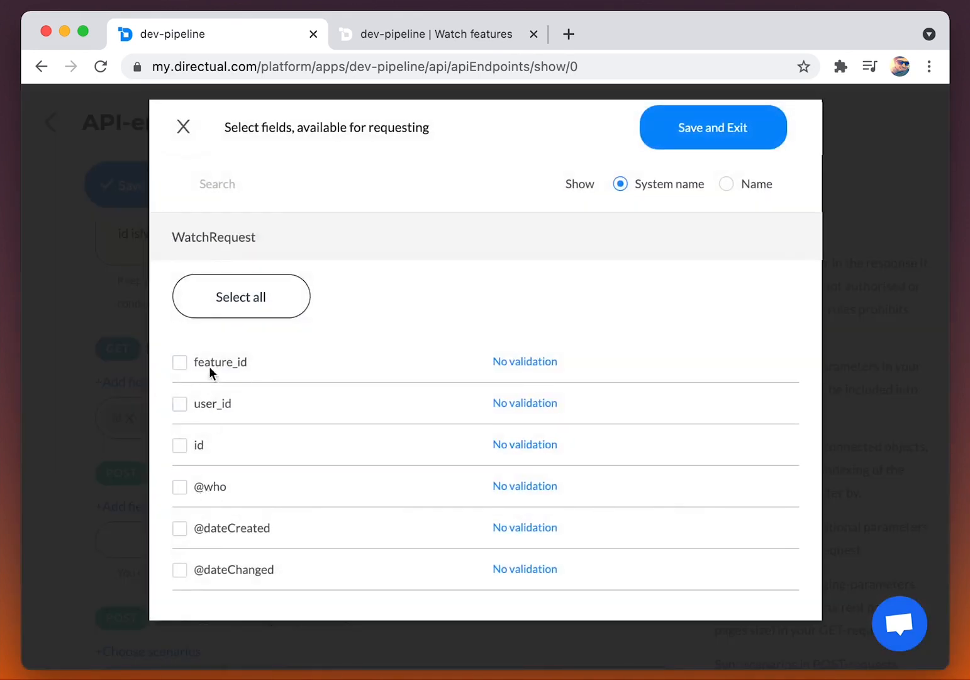
pyautogui.click(711, 136)
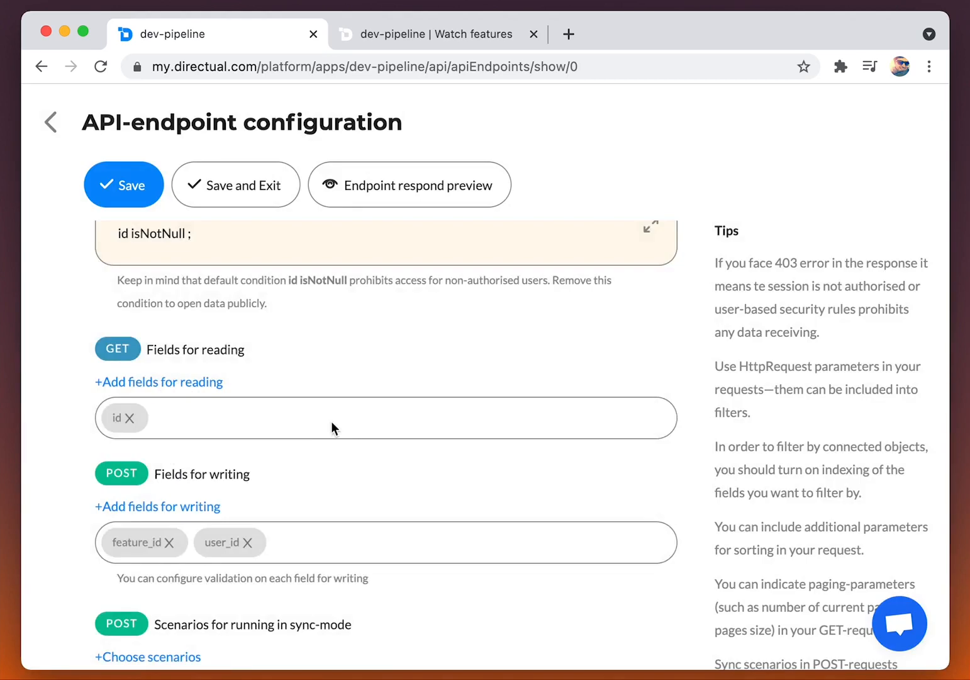
pyautogui.scroll(-4, 331, 421)
pyautogui.scroll(2, 334, 421)
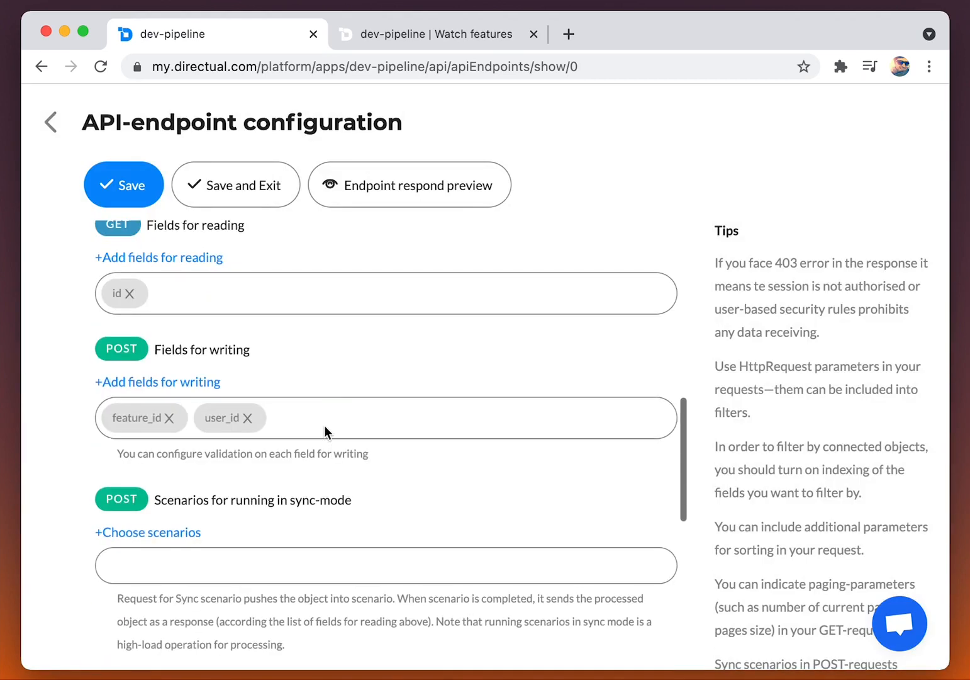
pyautogui.click(191, 205)
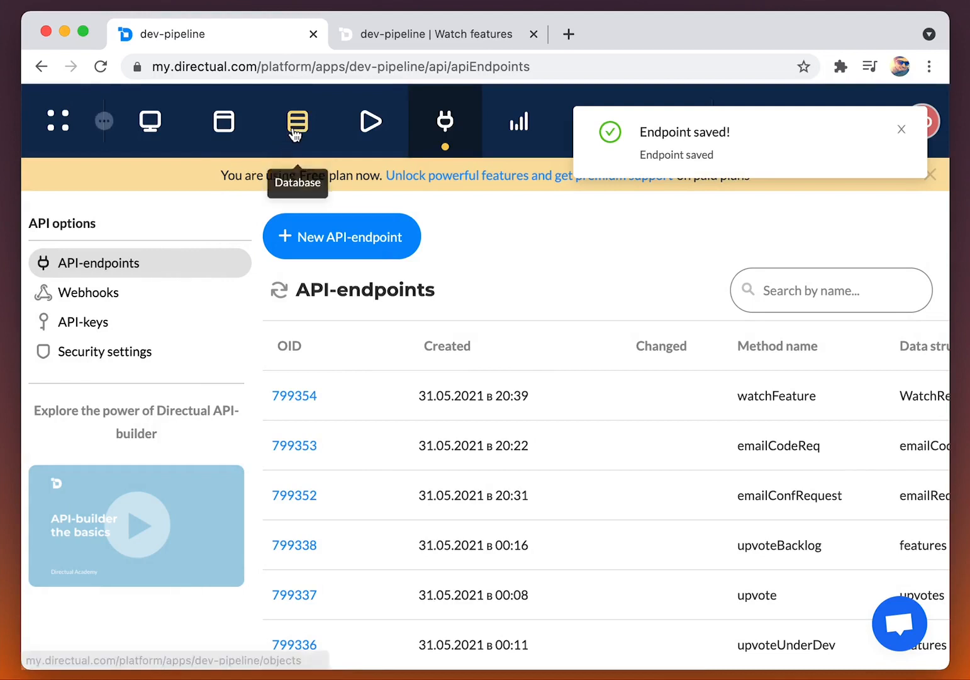
# Reopen the field configuration of the Watching Request structure in the database's Features folder.
pyautogui.click(295, 125)
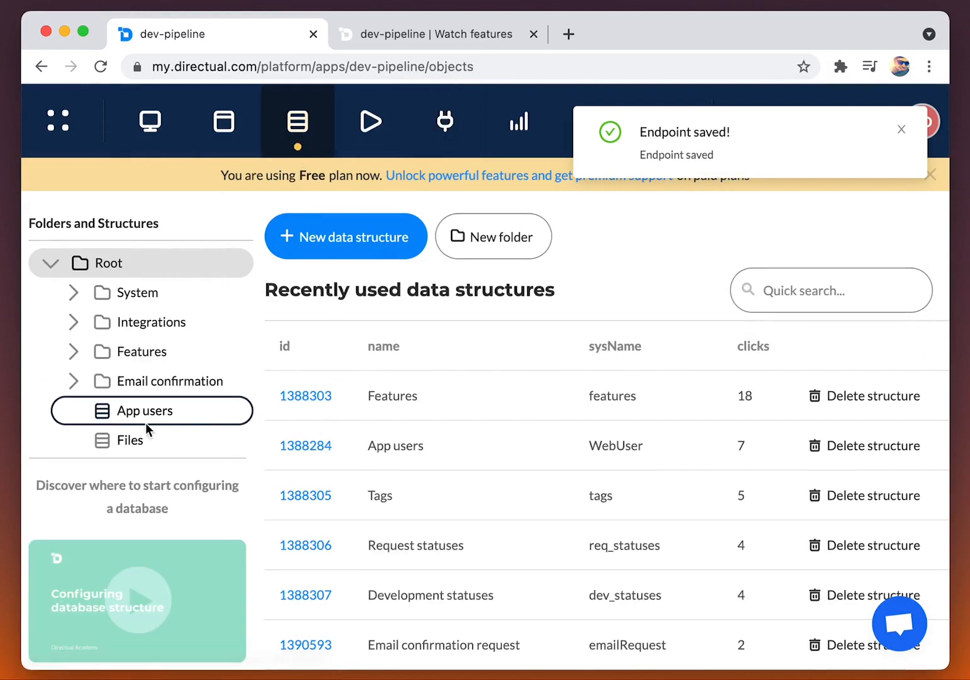
pyautogui.click(89, 363)
pyautogui.scroll(-3, 183, 440)
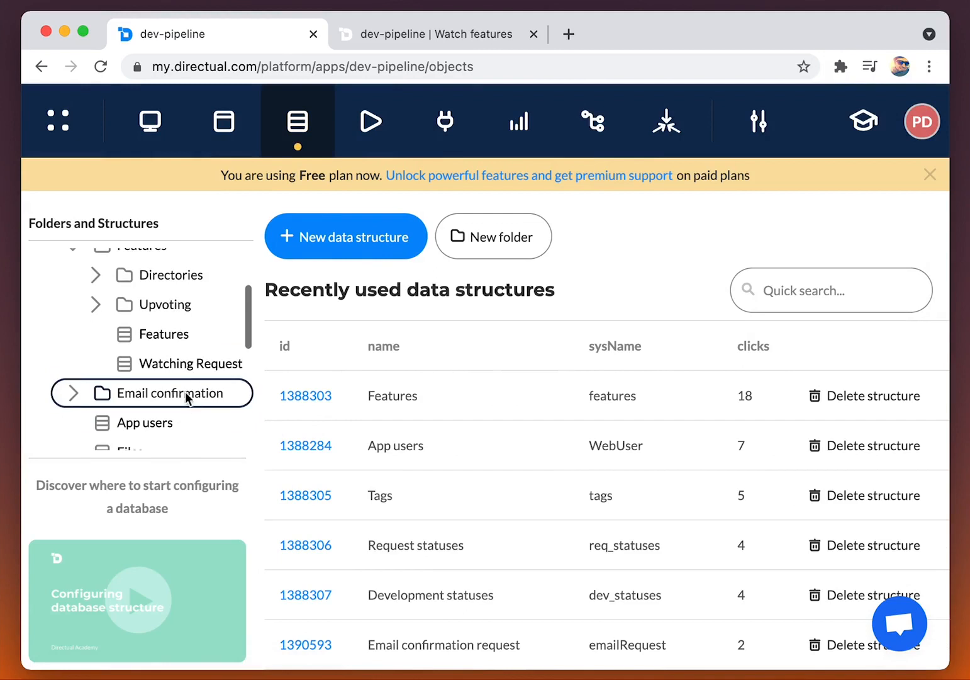
pyautogui.click(189, 367)
pyautogui.click(469, 237)
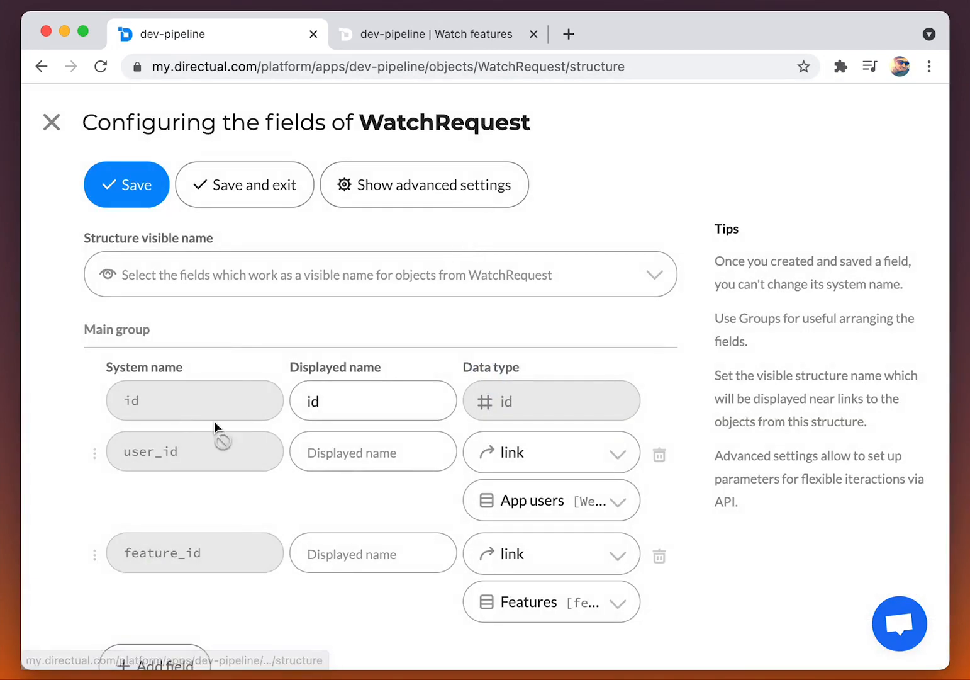
# Add a string field with system name type and displayed name watch/unwatch to the WatchRequest structure, and save and exit.
pyautogui.scroll(-2, 208, 453)
pyautogui.click(152, 568)
pyautogui.click(187, 553)
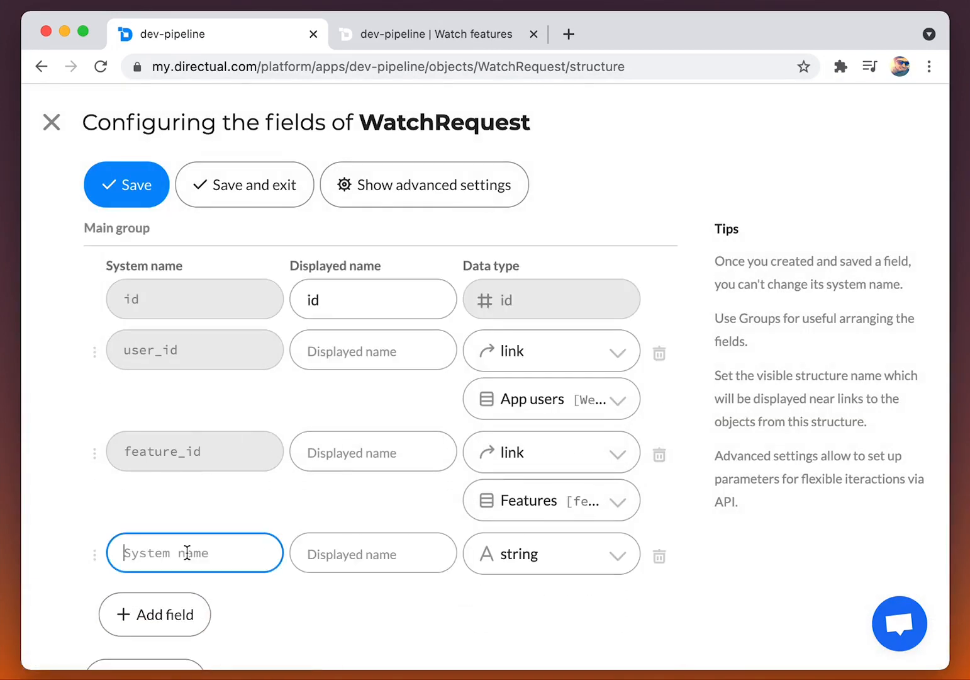
pyautogui.write('type')
pyautogui.click(386, 554)
pyautogui.write('watch/unwatch')
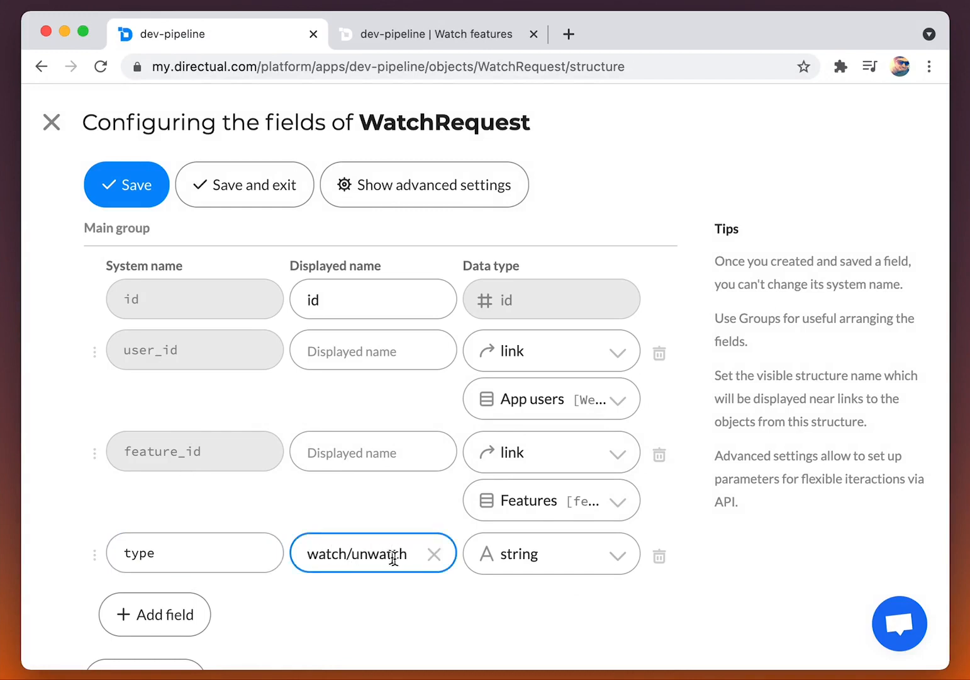
pyautogui.click(476, 605)
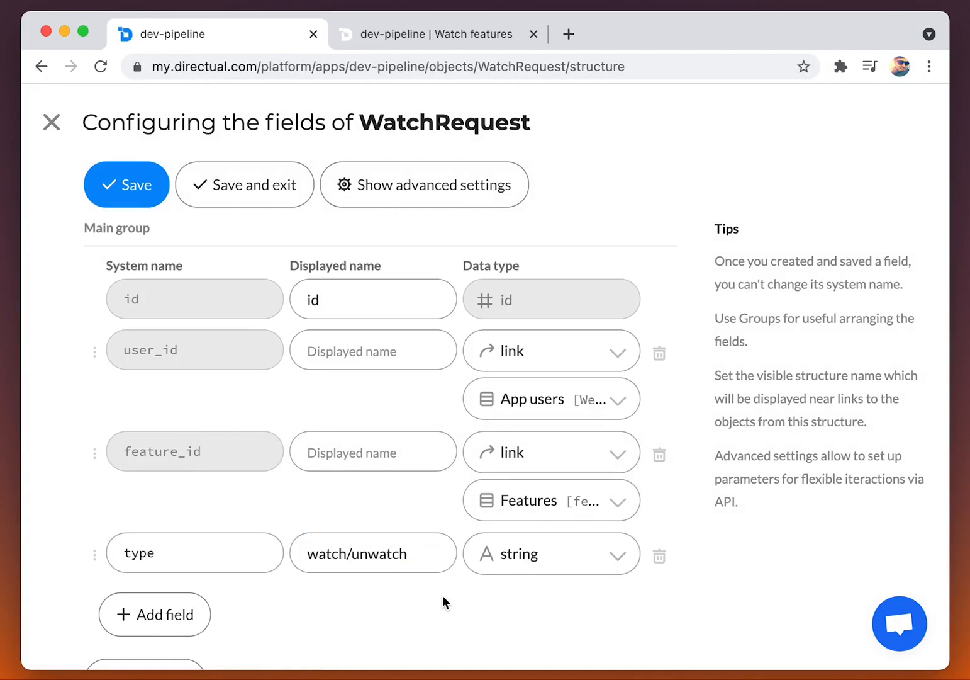
pyautogui.click(249, 185)
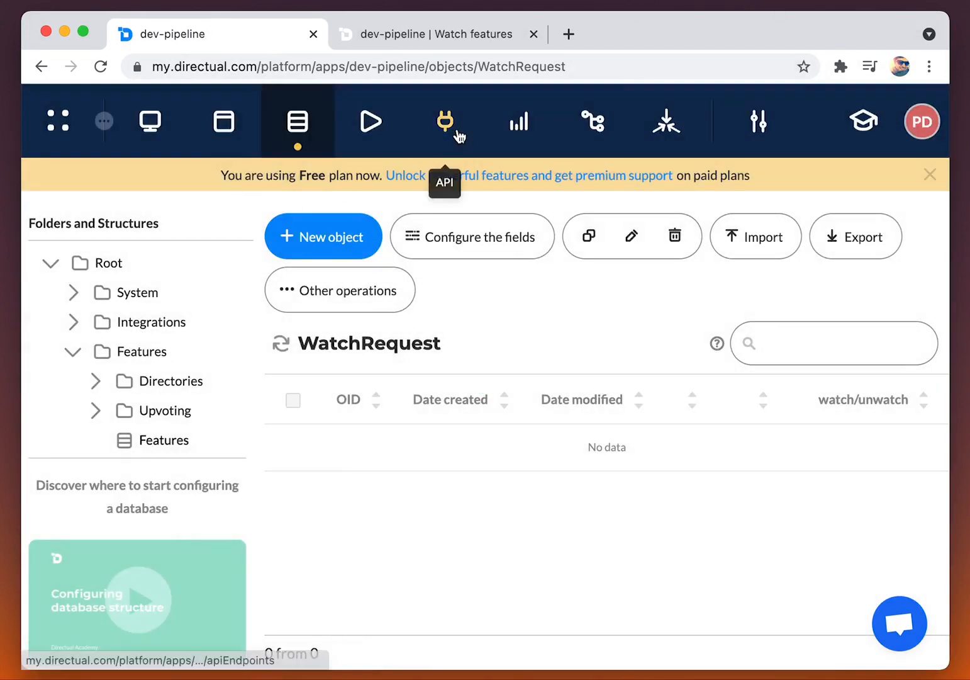
# Reopen the watchFeature API endpoint, add type to its fields for writing, and save and exit the endpoint.
pyautogui.click(445, 121)
pyautogui.click(287, 393)
pyautogui.scroll(-9, 246, 378)
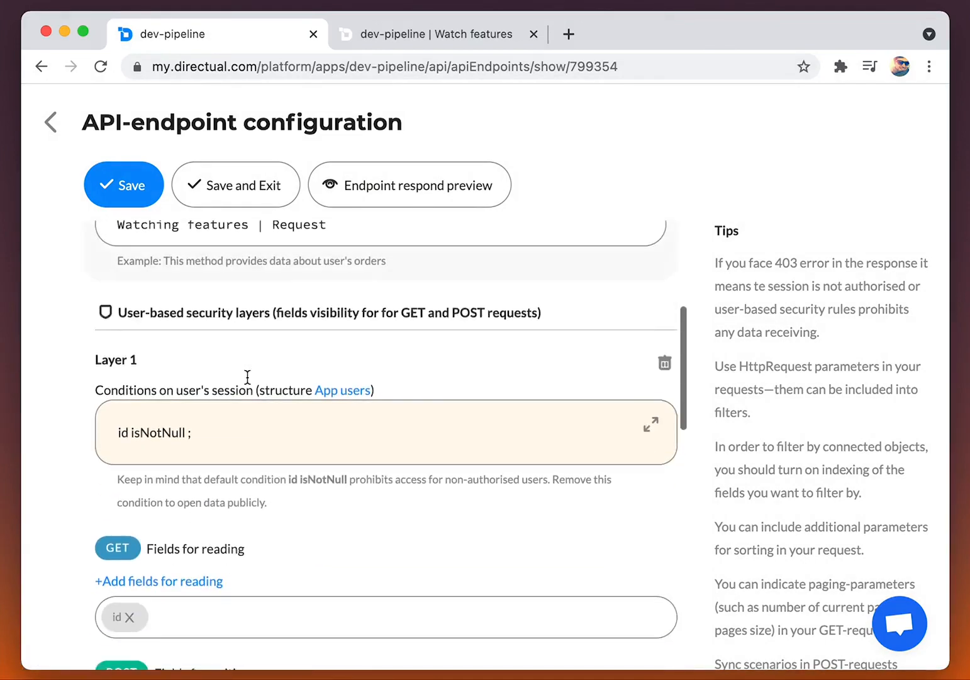
pyautogui.click(203, 428)
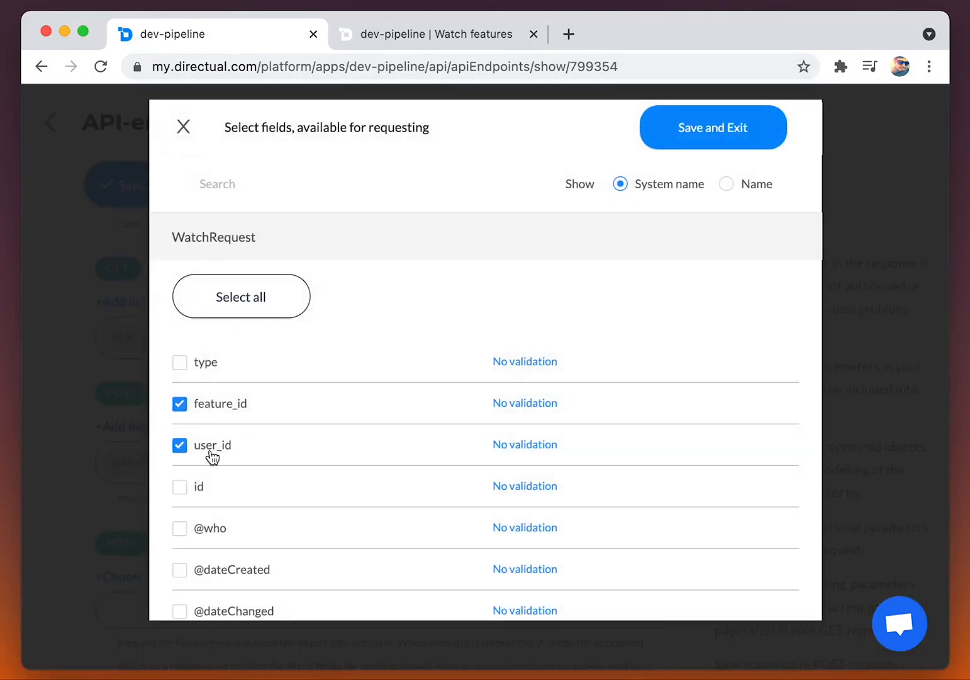
pyautogui.click(692, 142)
pyautogui.click(248, 178)
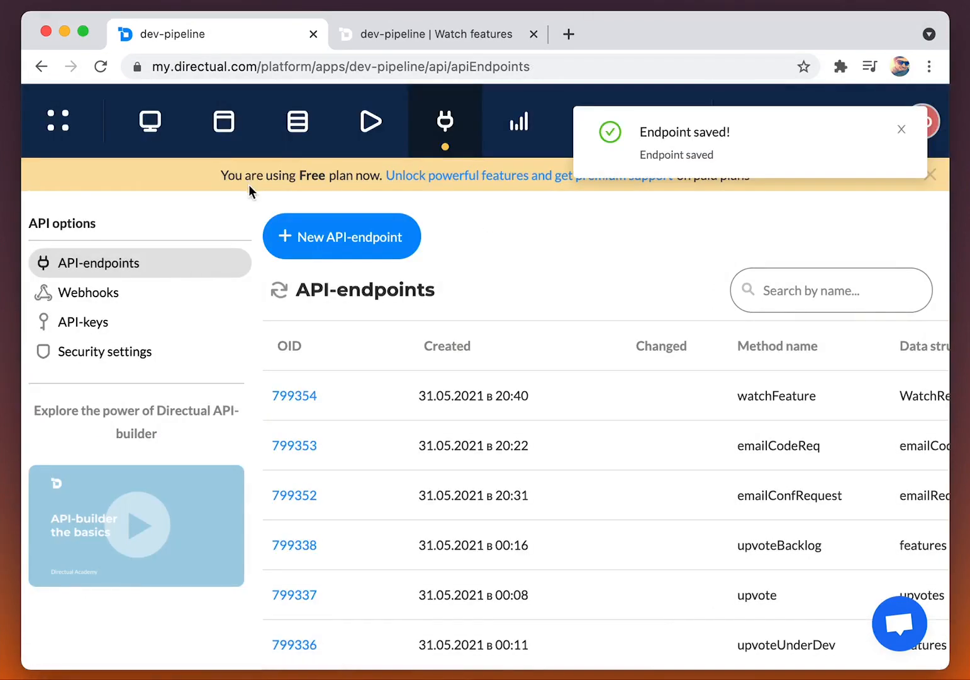
# Create a new API endpoint on the features structure with method name myWatchedFeatures and description "Watching features | My watched features".
pyautogui.click(370, 249)
pyautogui.click(208, 327)
pyautogui.write('fea')
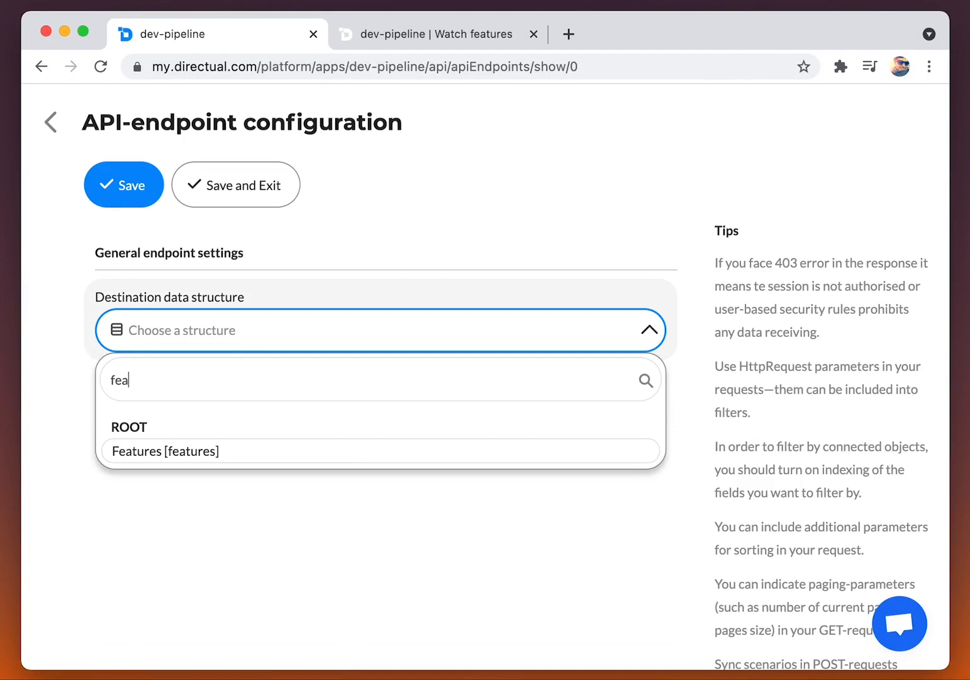
pyautogui.press('Return')
pyautogui.click(444, 406)
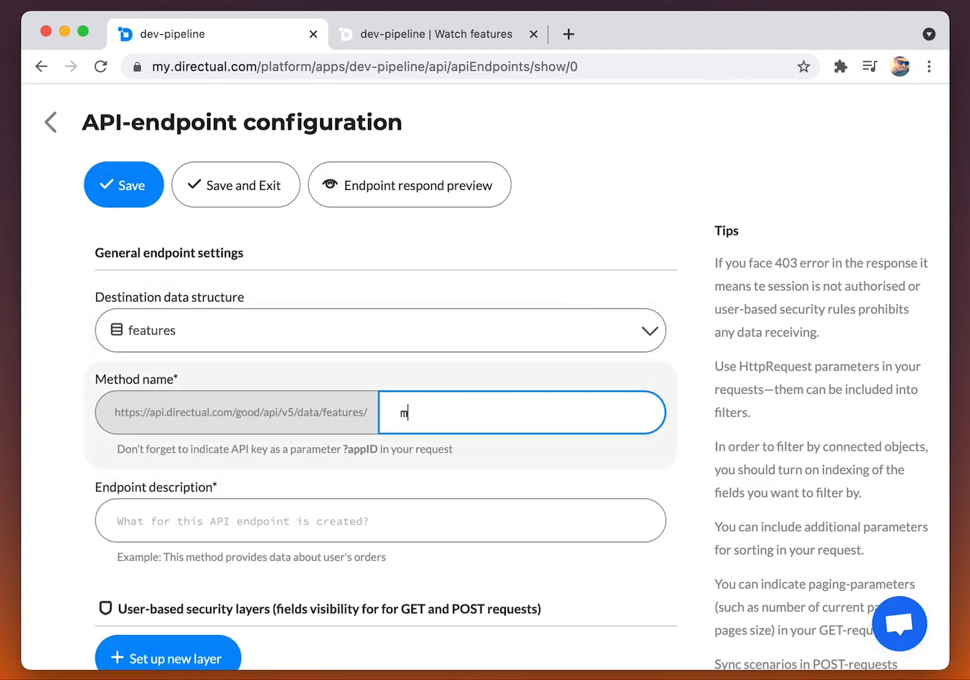
pyautogui.write('myWatchedFeatures')
pyautogui.click(295, 521)
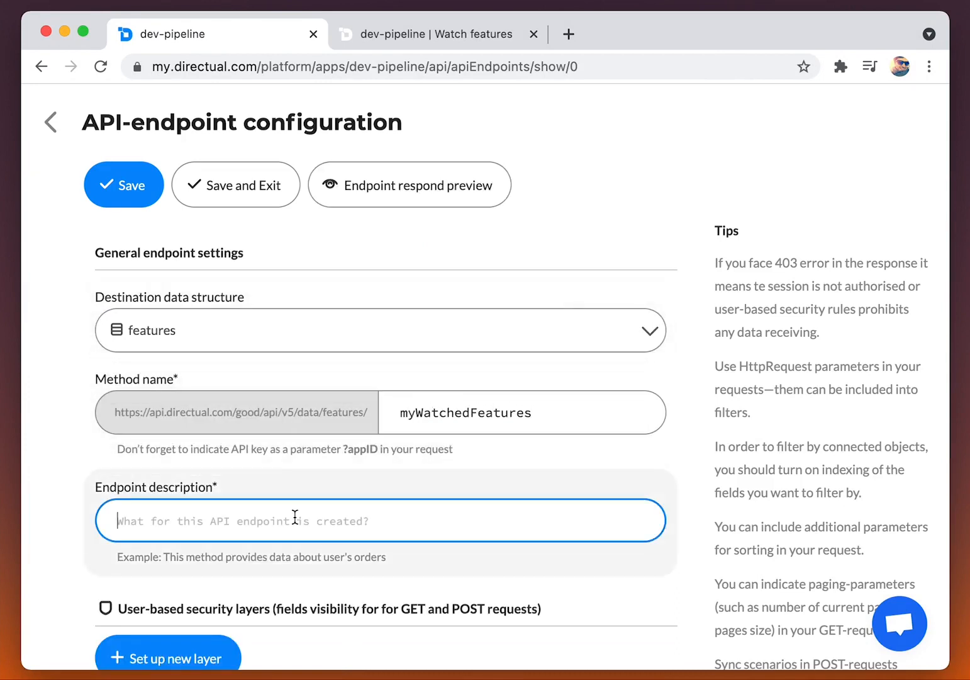
pyautogui.write('Watching features | My watched features')
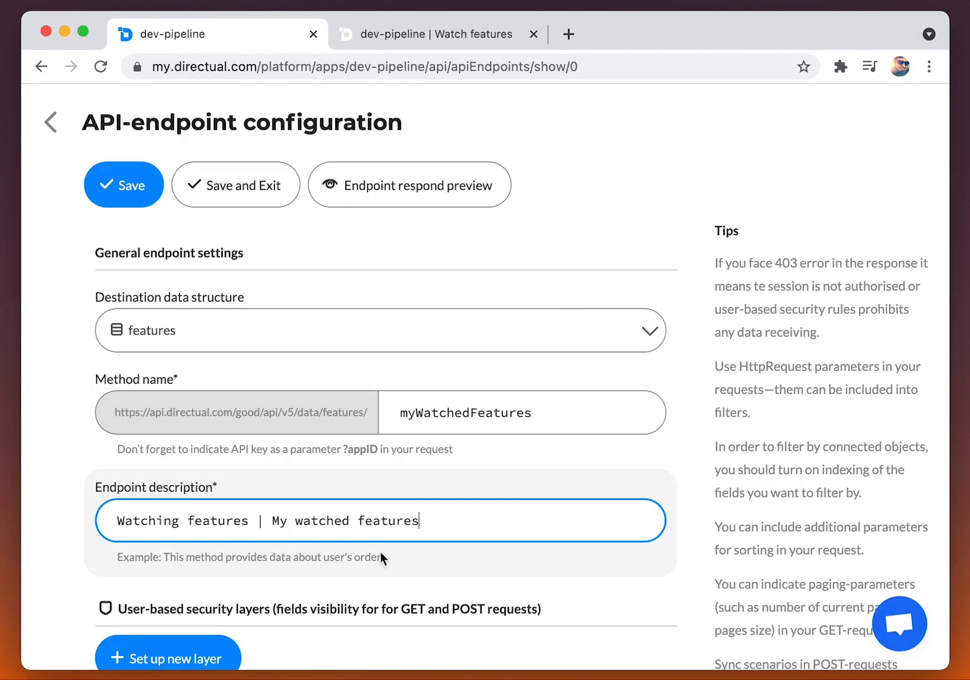
pyautogui.click(381, 551)
# Set up a new user-based security layer on the myWatchedFeatures endpoint.
pyautogui.scroll(-5, 386, 560)
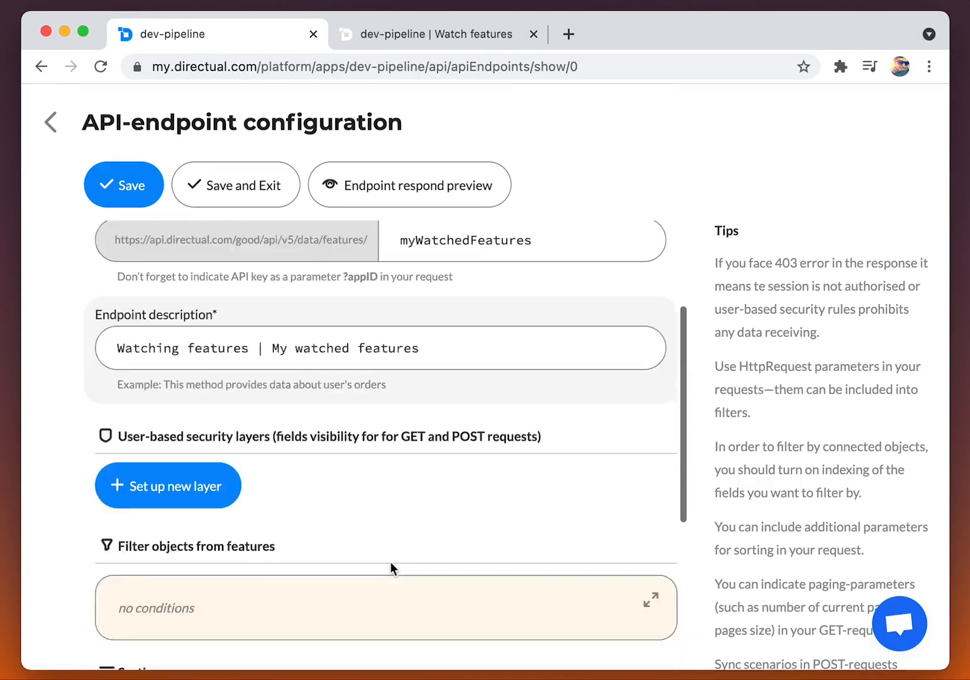
pyautogui.click(178, 343)
pyautogui.scroll(-2, 182, 339)
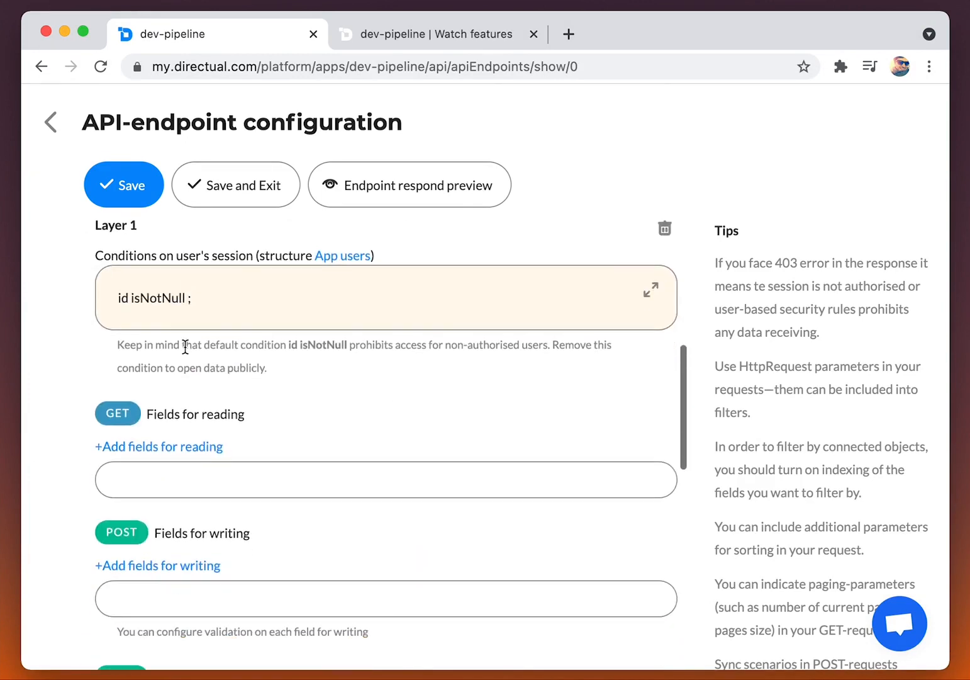
# Allow numbers_of_upvotes, color, type, tags, development_status, request_status, date_requested, description, title and id as the layer's fields for reading.
pyautogui.click(162, 445)
pyautogui.scroll(-4, 205, 372)
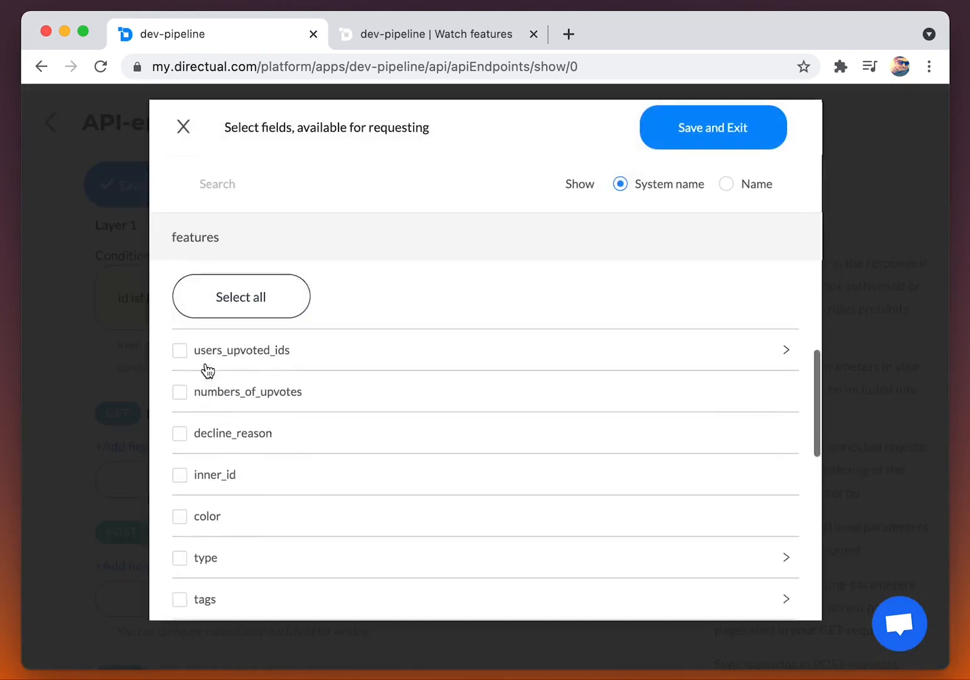
pyautogui.click(203, 533)
pyautogui.scroll(-3, 211, 513)
pyautogui.click(212, 449)
pyautogui.click(212, 491)
pyautogui.scroll(-3, 213, 466)
pyautogui.click(212, 484)
pyautogui.scroll(-1, 195, 536)
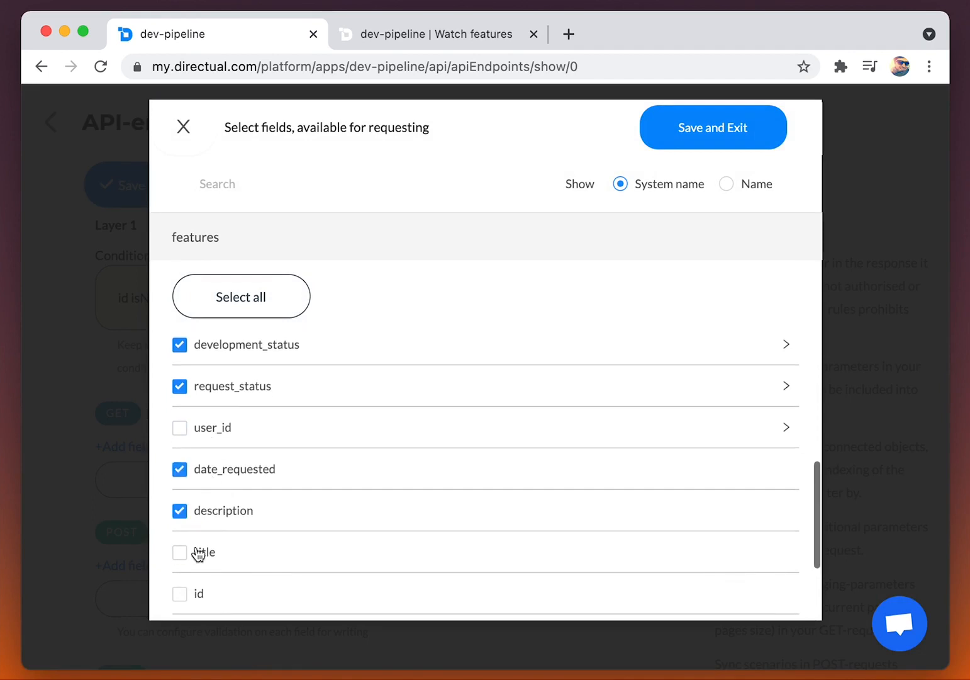
pyautogui.scroll(-3, 434, 440)
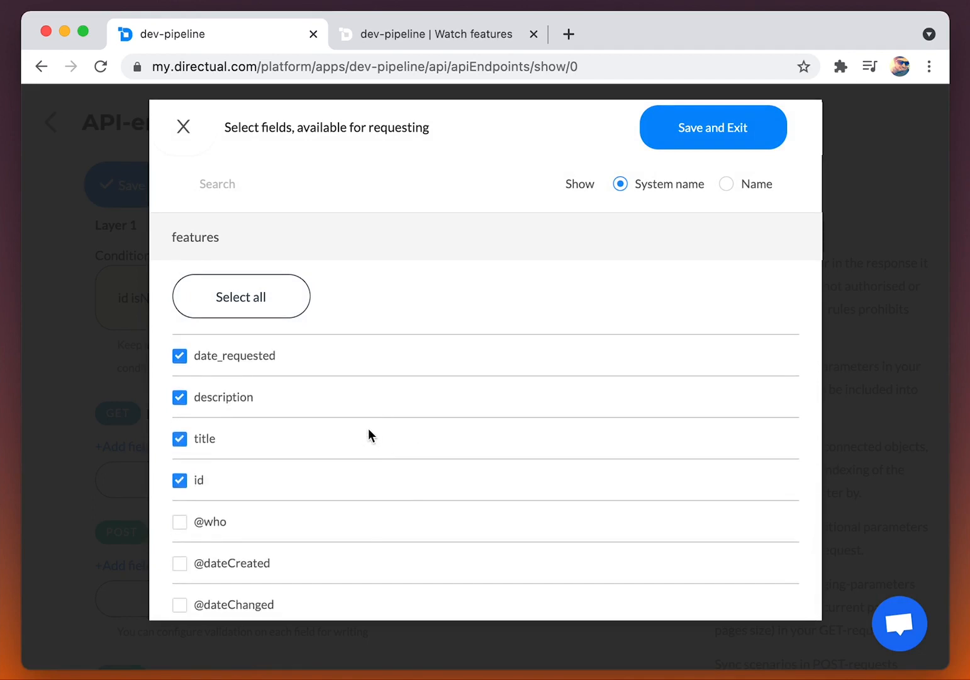
pyautogui.click(743, 126)
# Add a filter condition on users_watching_ids with the operator "Array contains all" to the features objects.
pyautogui.scroll(-5, 296, 407)
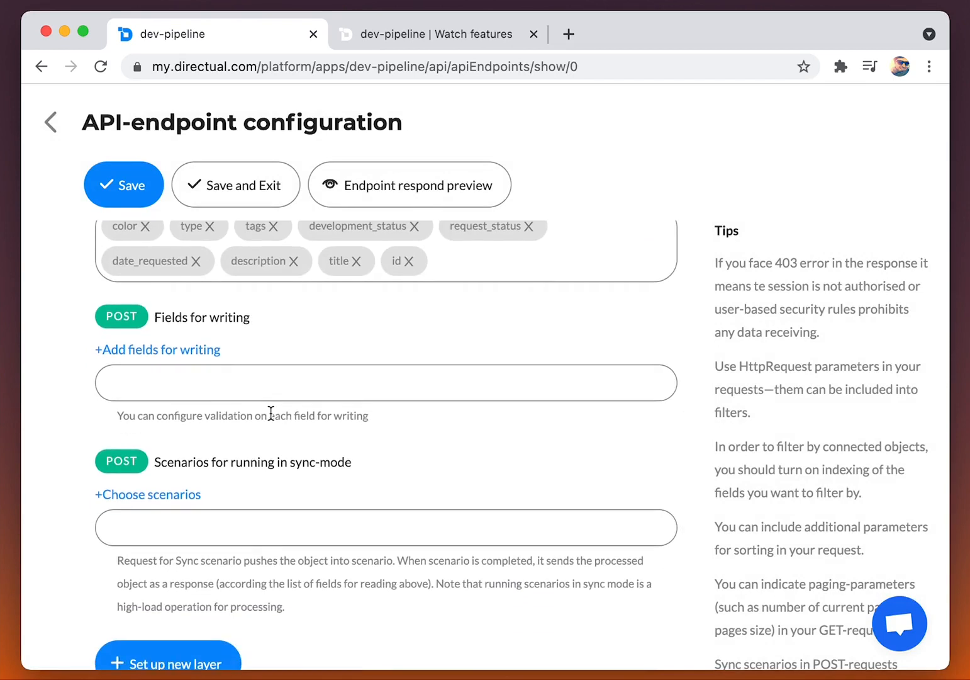
pyautogui.scroll(-7, 270, 414)
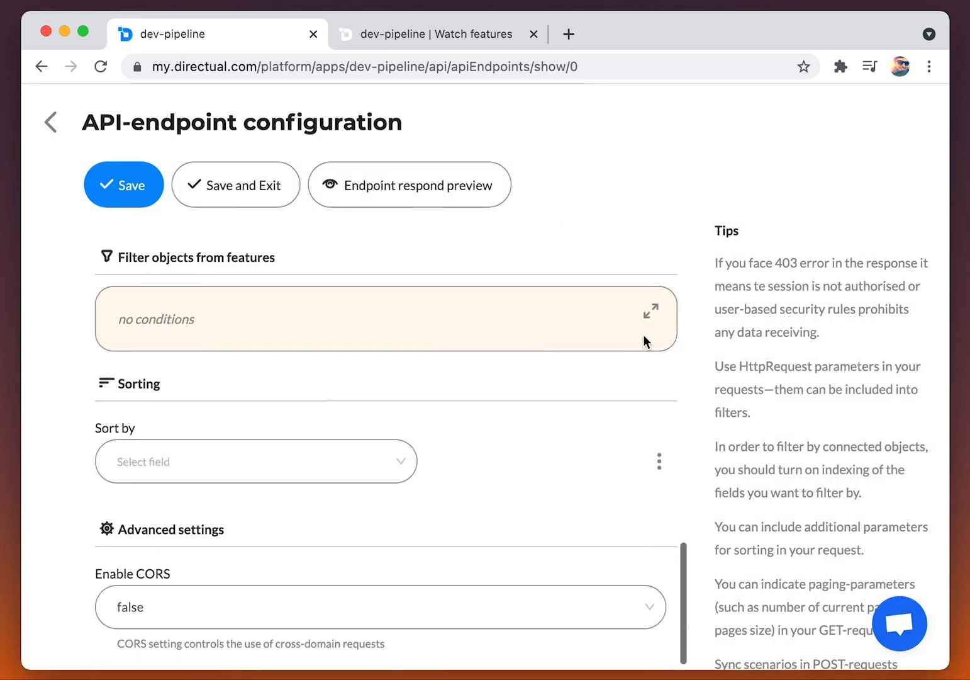
pyautogui.click(651, 312)
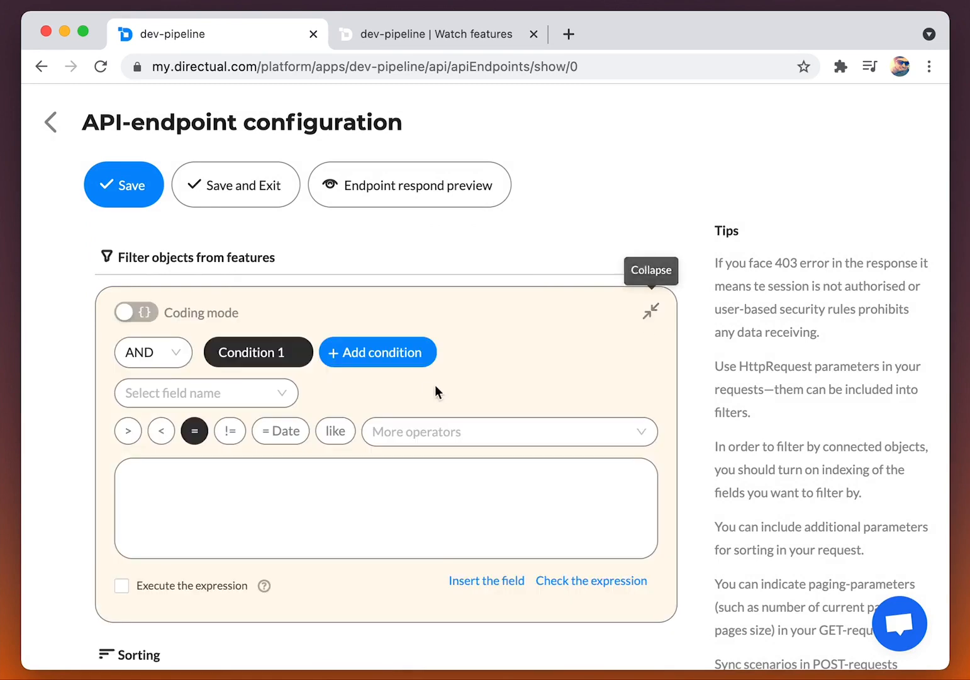
pyautogui.click(223, 404)
pyautogui.click(221, 441)
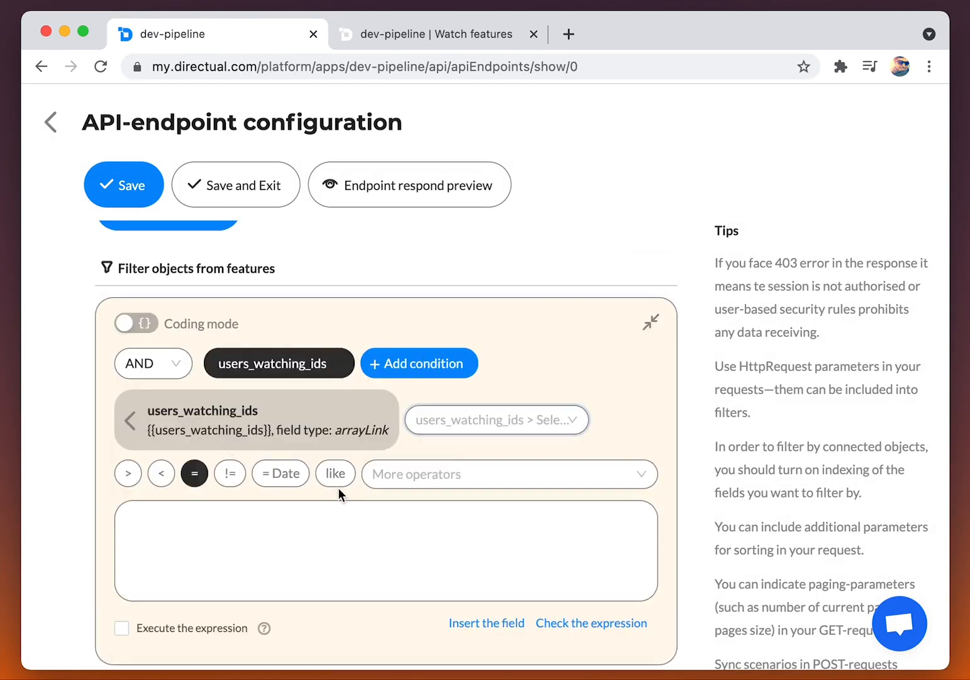
pyautogui.click(377, 482)
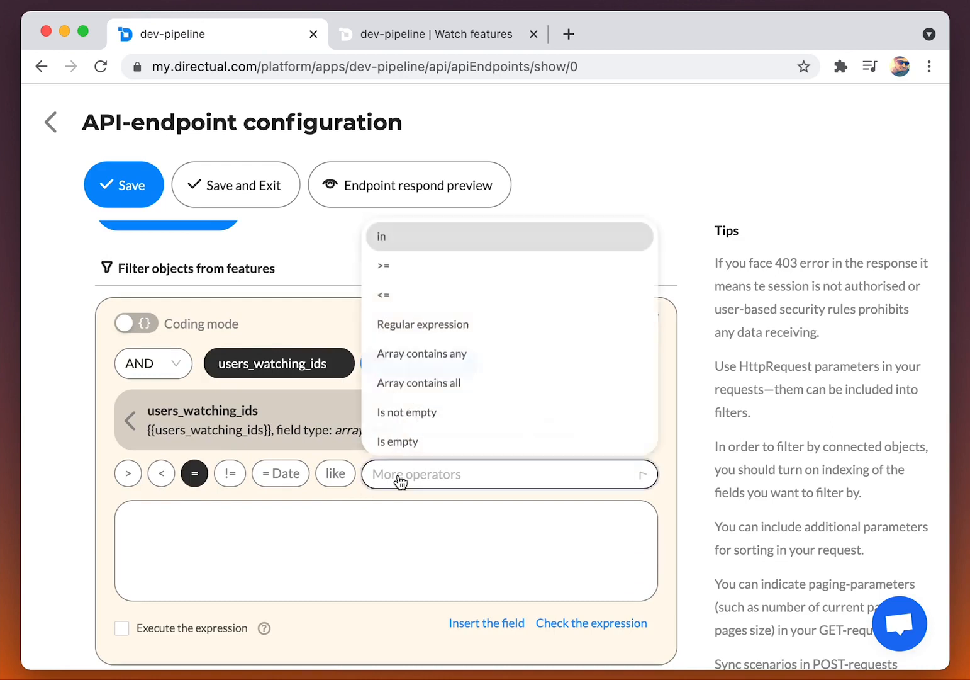
pyautogui.click(413, 380)
# Insert the {{id}} field as the filter condition's value, and save and exit the endpoint.
pyautogui.click(278, 529)
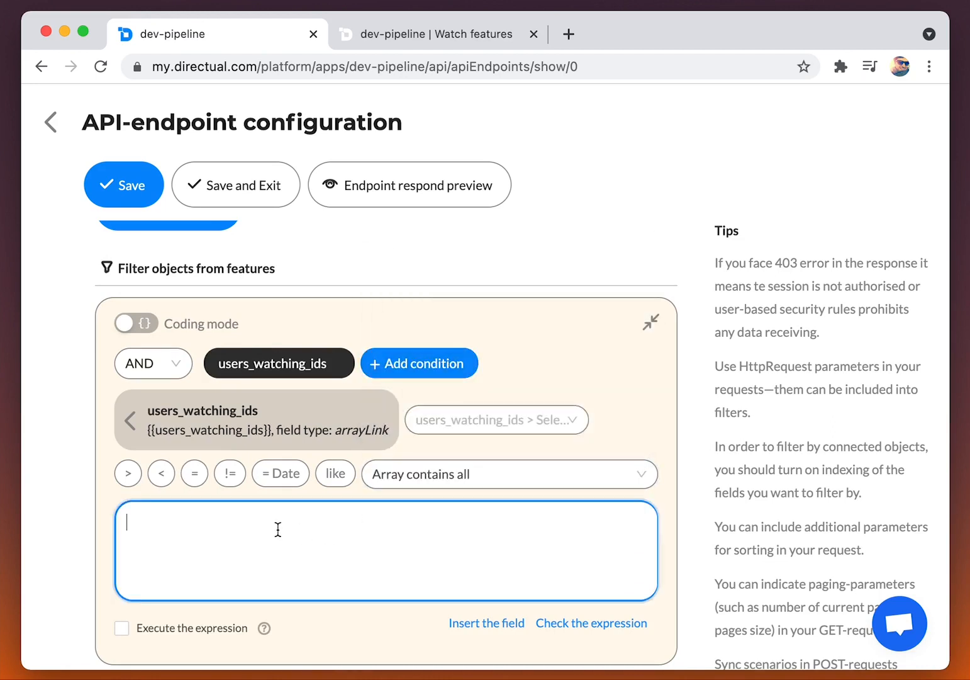
pyautogui.click(493, 624)
pyautogui.click(649, 178)
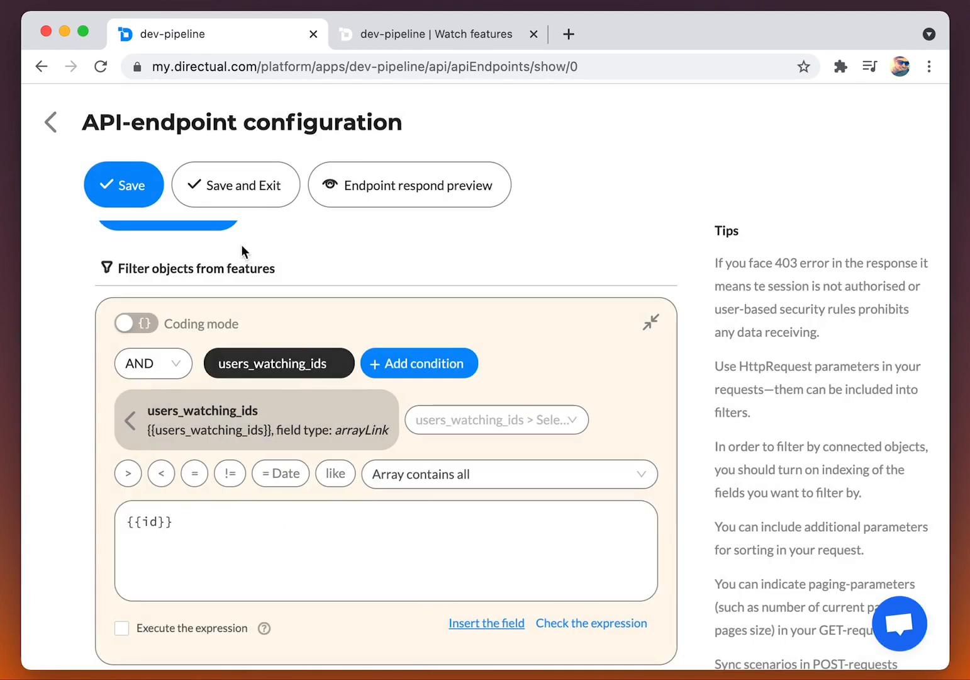
pyautogui.click(231, 190)
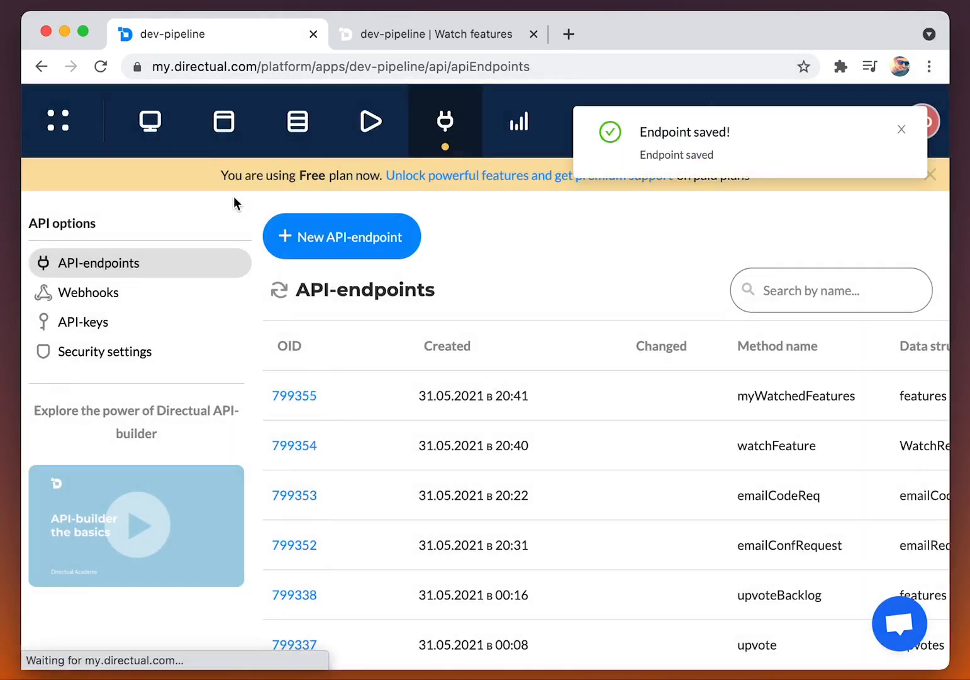
# Open the Watch features web page in the page designer and connect its cards component to the myWatchedFeatures endpoint.
pyautogui.click(226, 122)
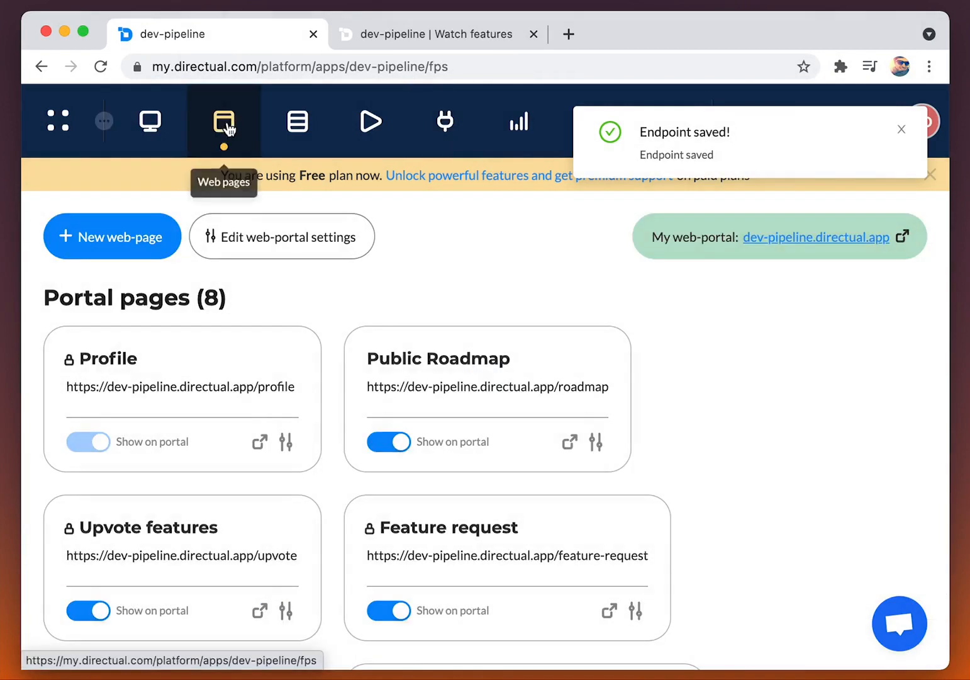
pyautogui.scroll(-5, 252, 409)
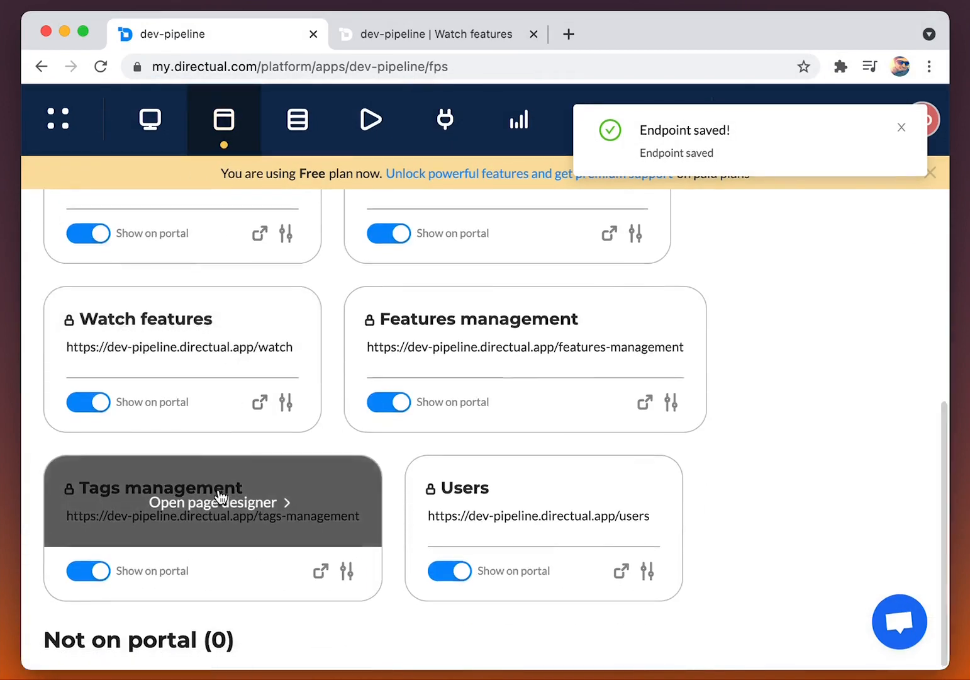
pyautogui.click(191, 328)
pyautogui.click(264, 517)
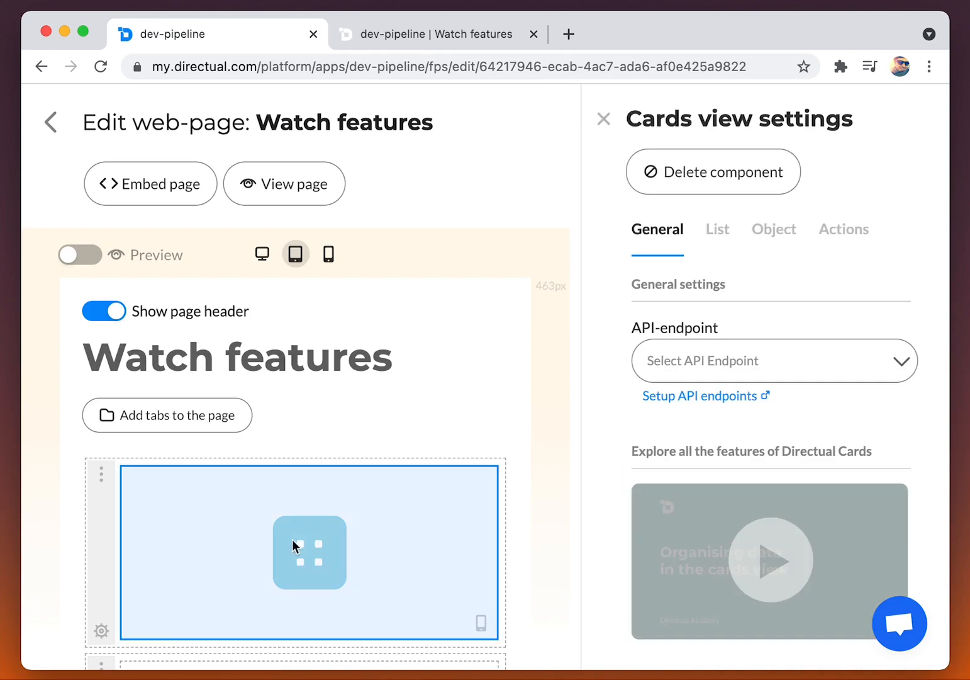
pyautogui.click(775, 357)
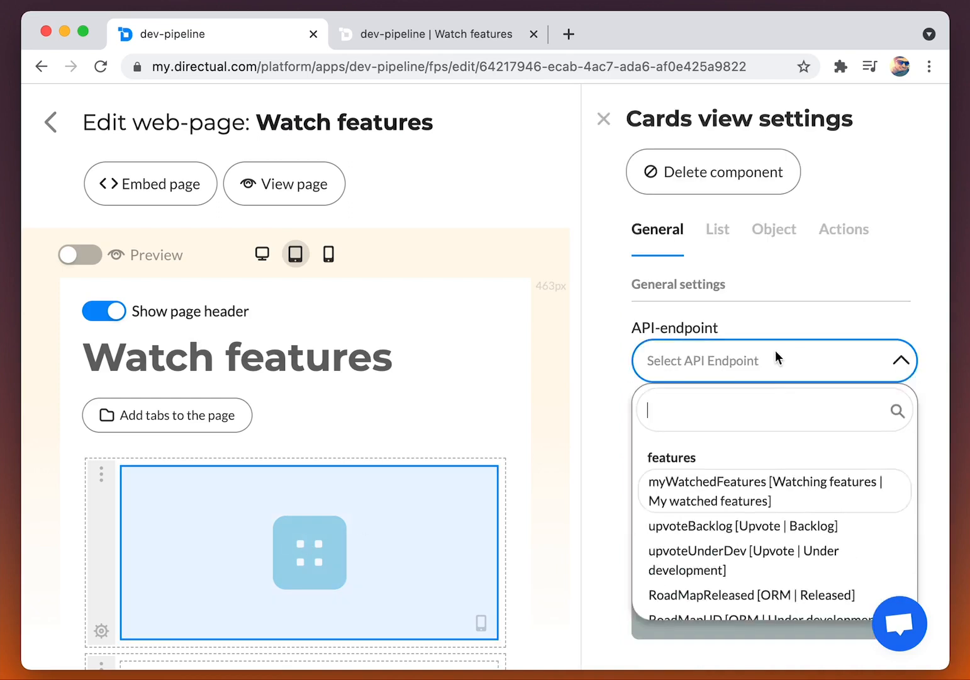
pyautogui.click(794, 499)
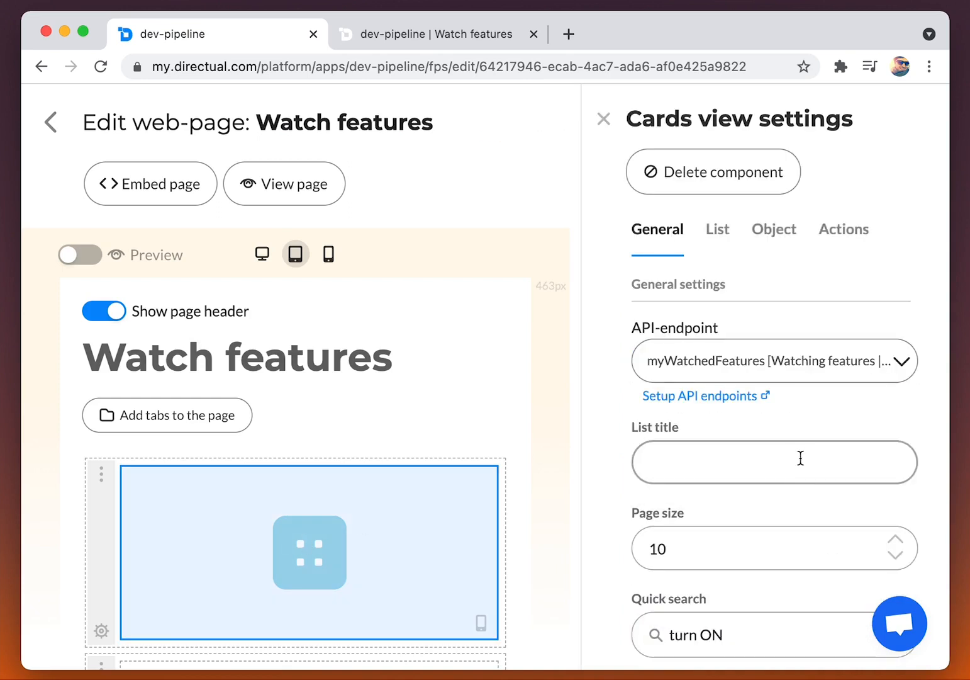
# Change the Quick search option in the cards component's general settings.
pyautogui.scroll(-2, 730, 560)
pyautogui.click(717, 519)
pyautogui.click(719, 601)
# In the cards list settings, set the card header comment to Tags and the card text to Request status.
pyautogui.click(718, 117)
pyautogui.click(710, 373)
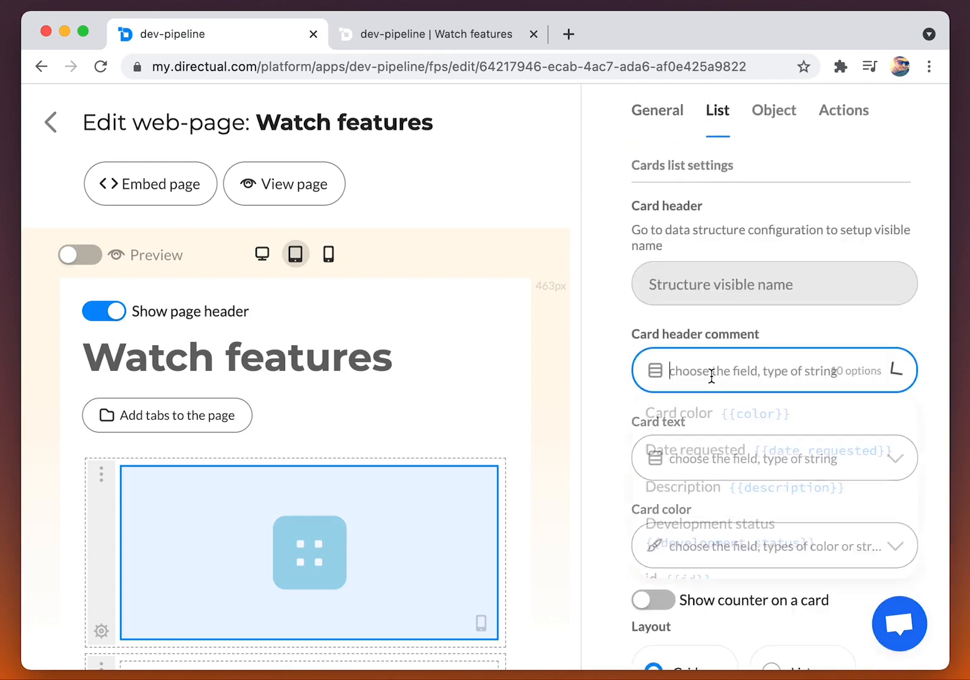
pyautogui.write('tag')
pyautogui.click(786, 410)
pyautogui.click(778, 444)
pyautogui.write('re')
pyautogui.press('Down')
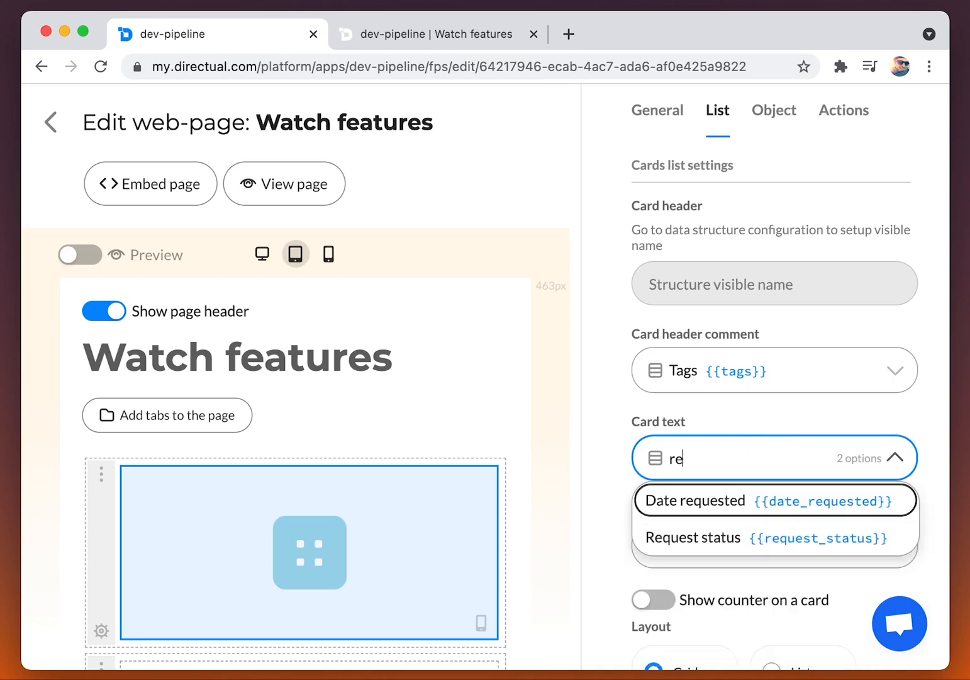
pyautogui.press('Down')
pyautogui.press('Return')
# Set the card color to the Card color field and choose Left side as the type of color labeling.
pyautogui.click(720, 545)
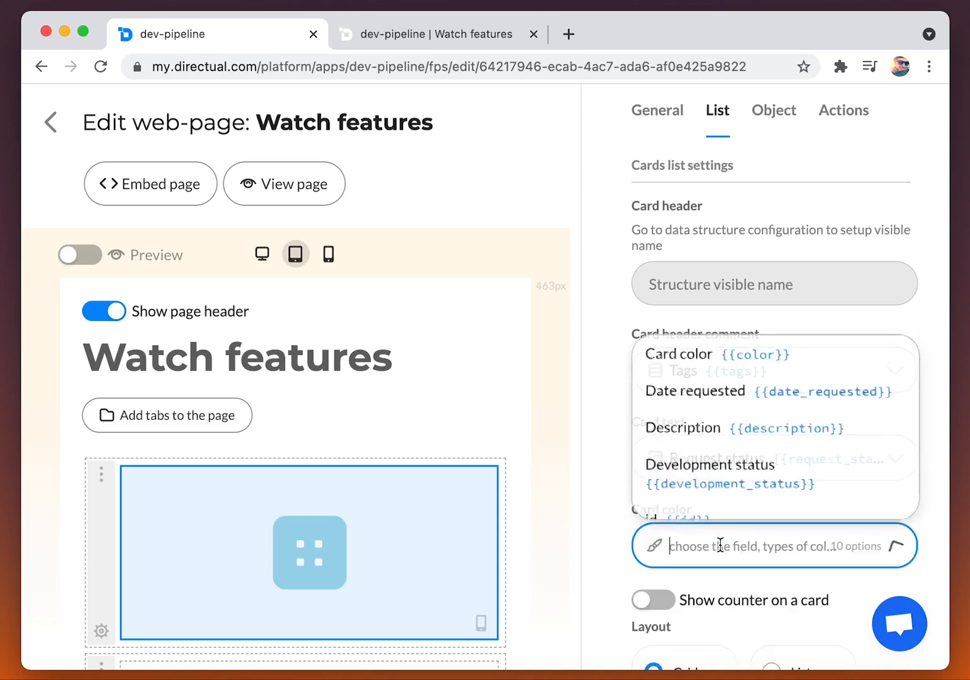
pyautogui.write('colo')
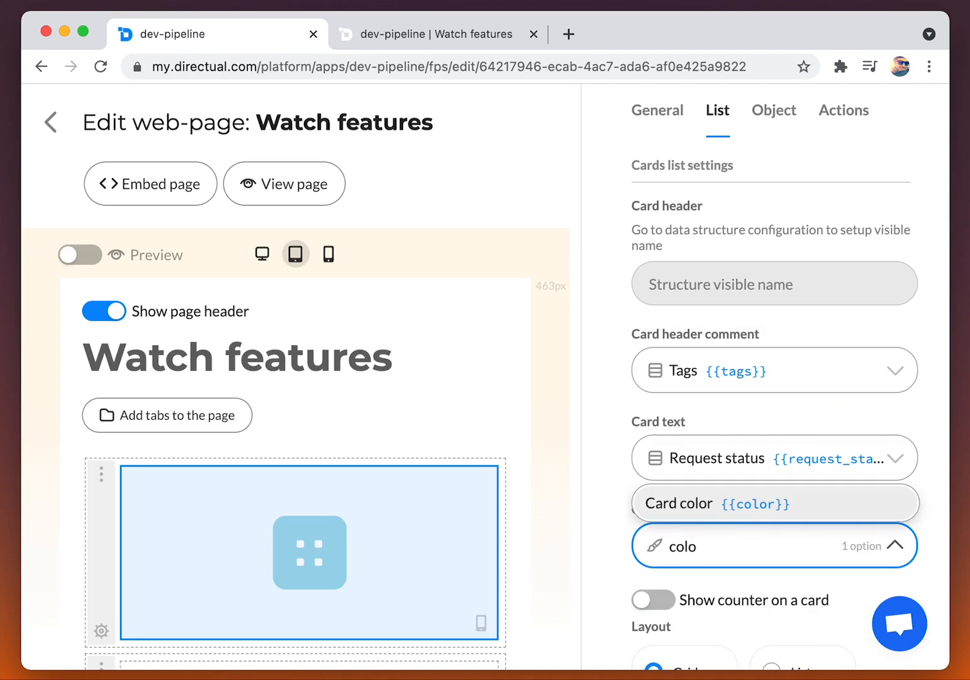
pyautogui.click(692, 503)
pyautogui.scroll(-5, 689, 521)
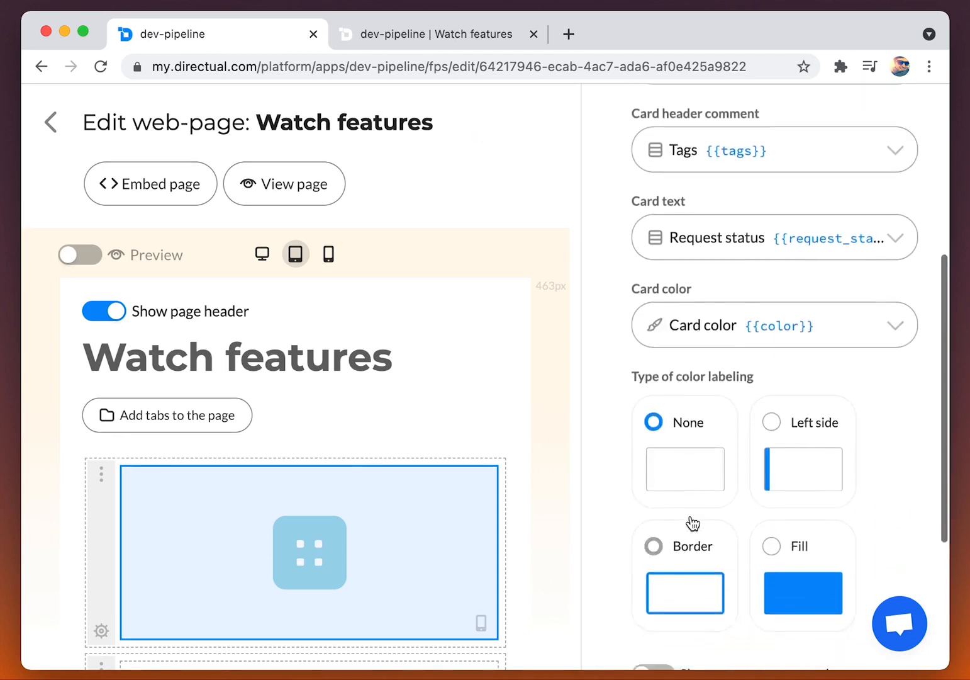
pyautogui.click(778, 437)
# Show a counter on the cards using the Upvotes field with the counter text "upvotes".
pyautogui.scroll(-3, 762, 431)
pyautogui.click(693, 423)
pyautogui.scroll(-2, 692, 409)
pyautogui.click(719, 371)
pyautogui.click(700, 412)
pyautogui.click(691, 454)
pyautogui.write('upvotes')
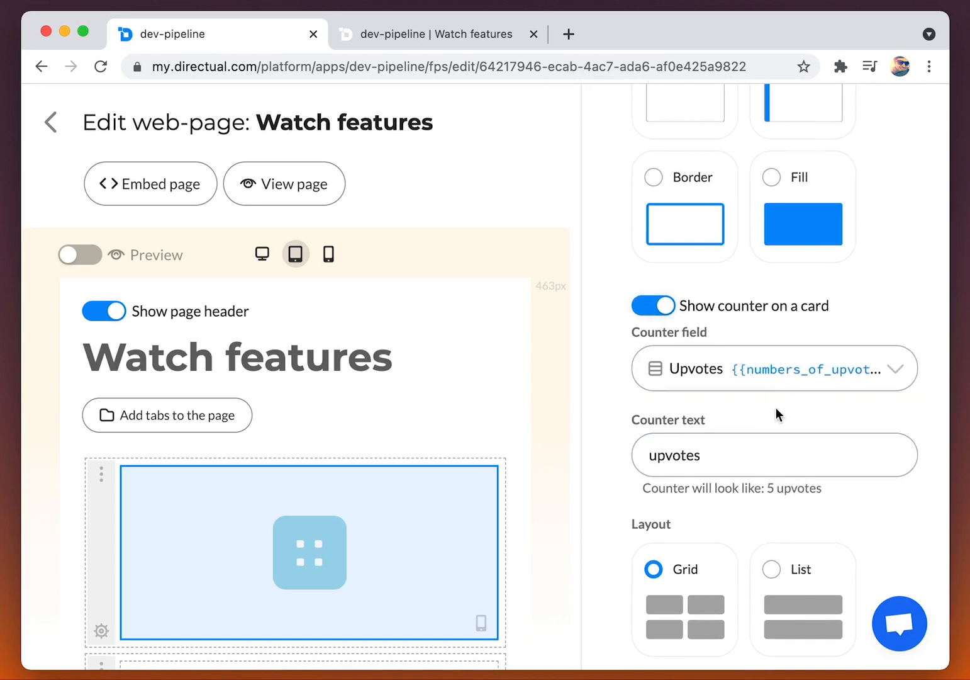
# Close the Watch features page editor and reload the published Watch features page to check it.
pyautogui.scroll(10, 776, 408)
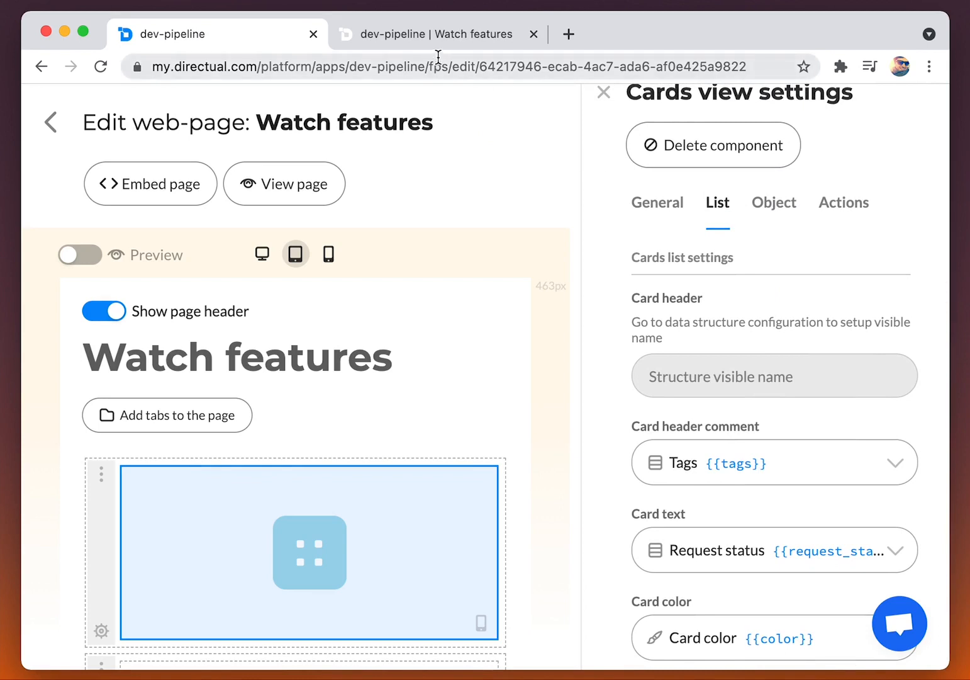
pyautogui.click(48, 128)
pyautogui.click(520, 31)
pyautogui.press('super+r')
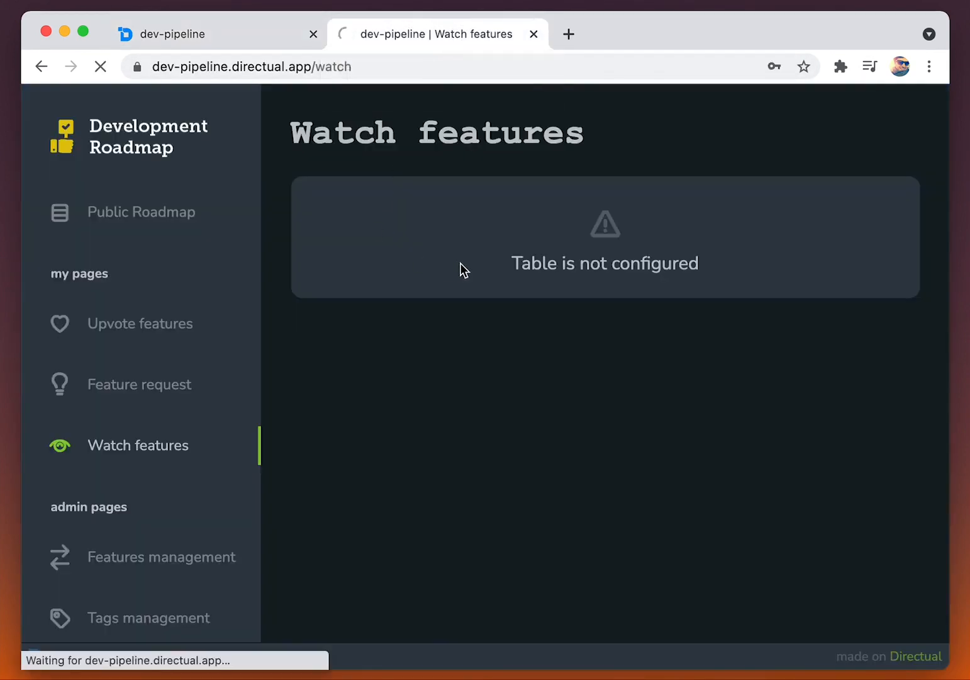
pyautogui.click(171, 29)
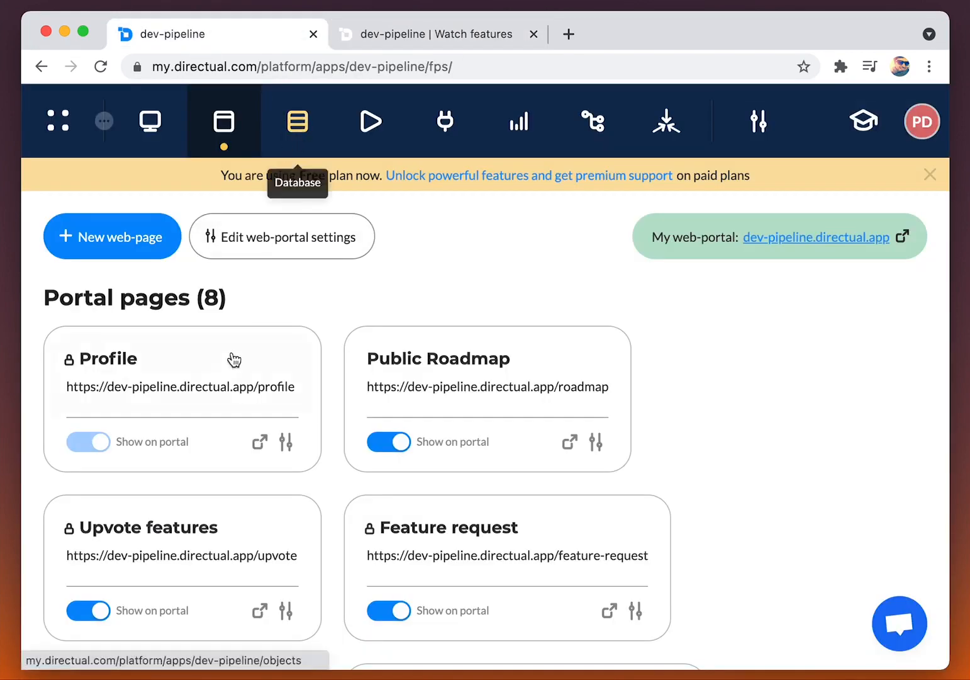
# Open the Upvote features page in the designer and add an action named "Watch the feature" to the Planned features cards component.
pyautogui.scroll(-4, 264, 295)
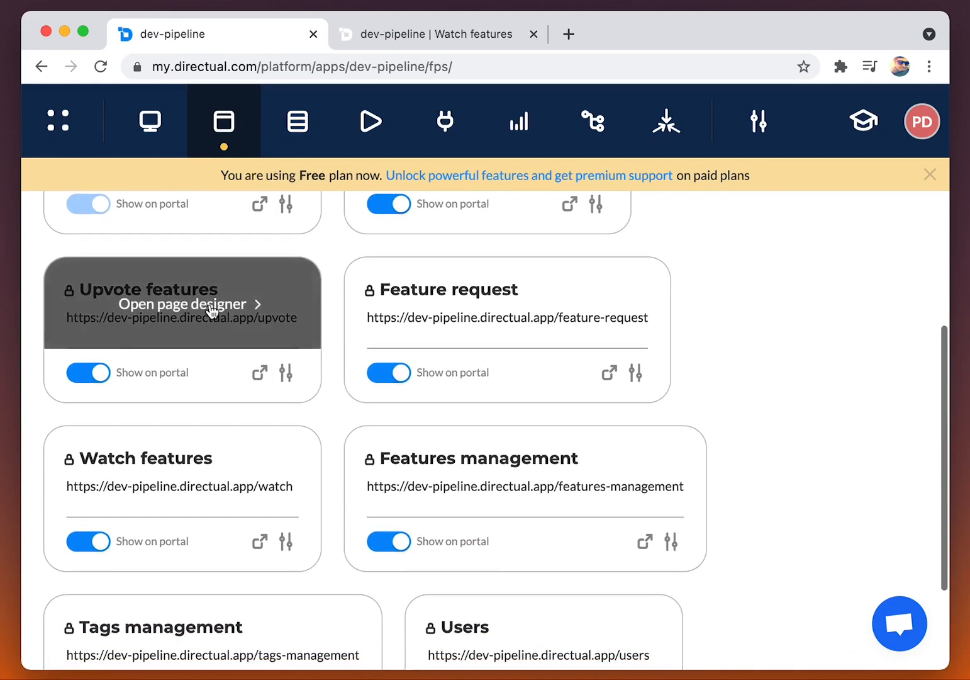
pyautogui.click(214, 310)
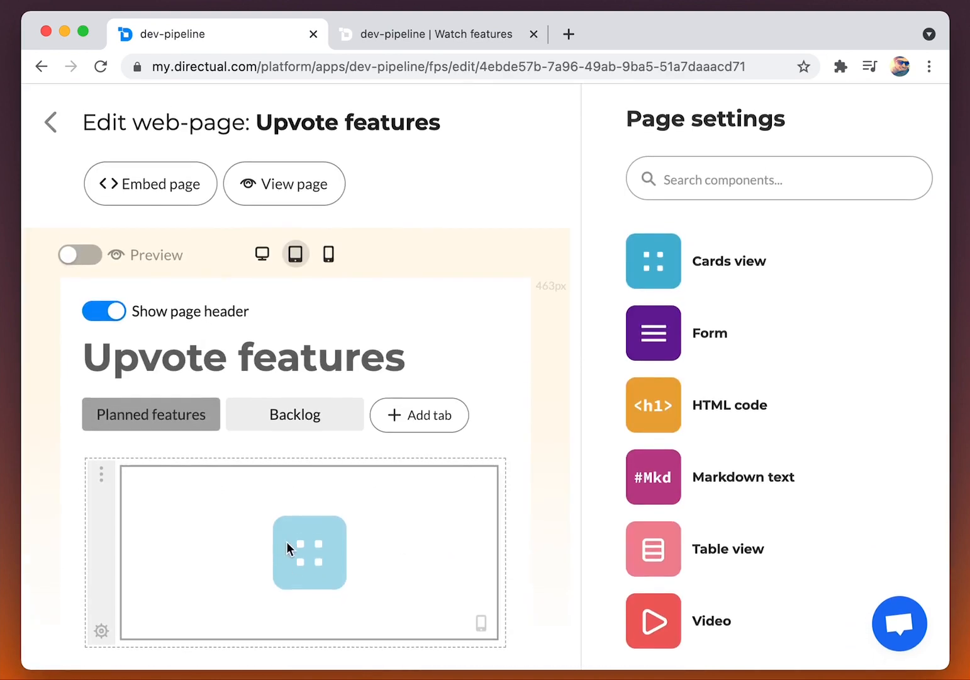
pyautogui.click(302, 528)
pyautogui.click(830, 255)
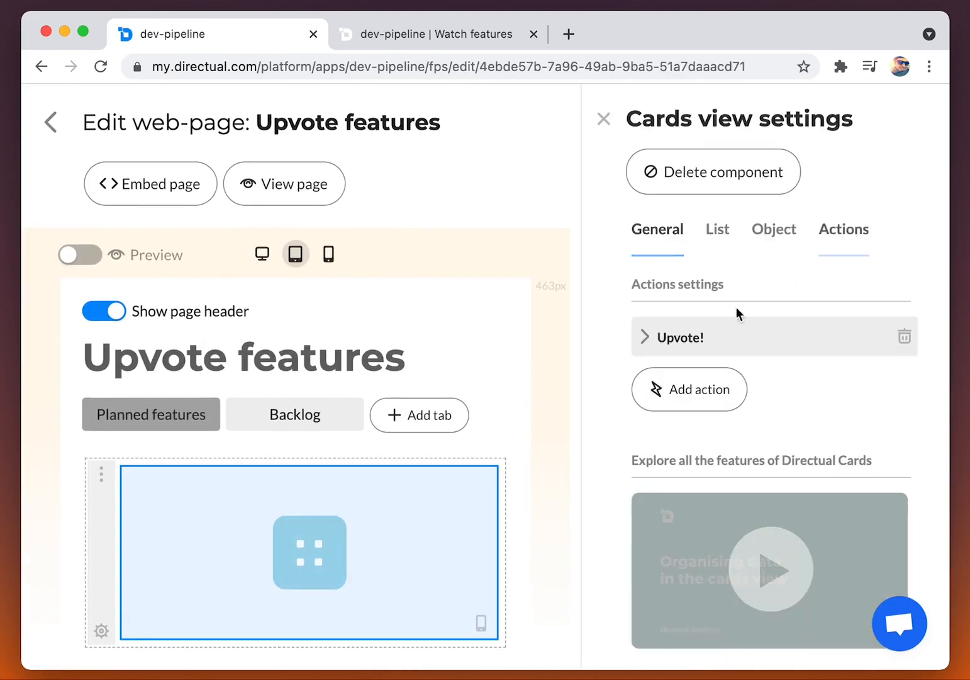
pyautogui.click(674, 402)
pyautogui.moveTo(688, 386); pyautogui.dragTo(657, 383)
pyautogui.write('Watch the feature')
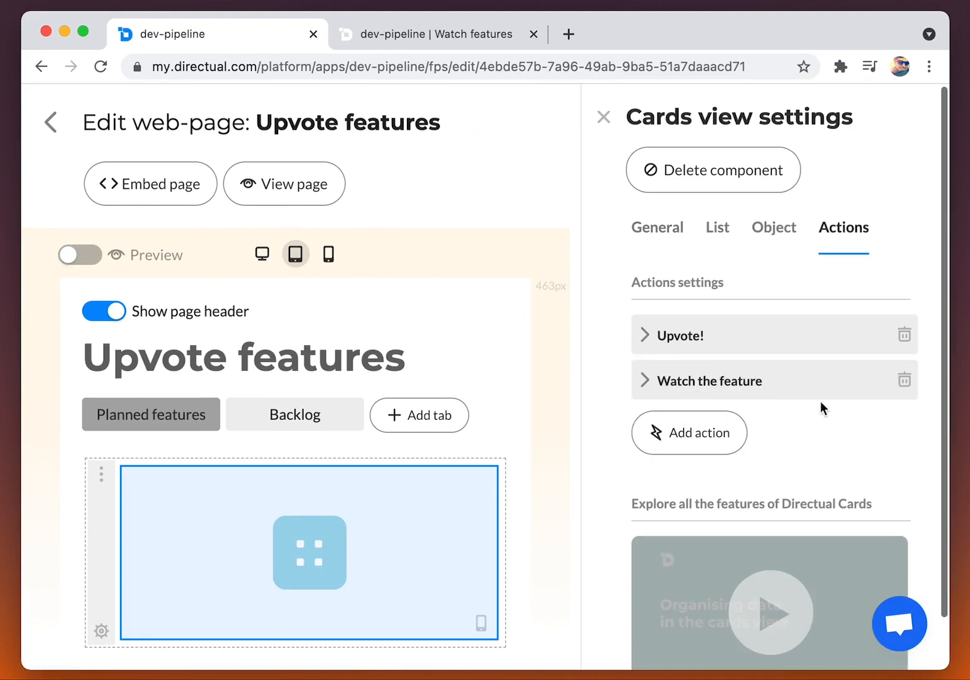
# Expand the Watch the feature action and set its button icon to view.
pyautogui.click(645, 382)
pyautogui.scroll(-2, 667, 384)
pyautogui.click(683, 383)
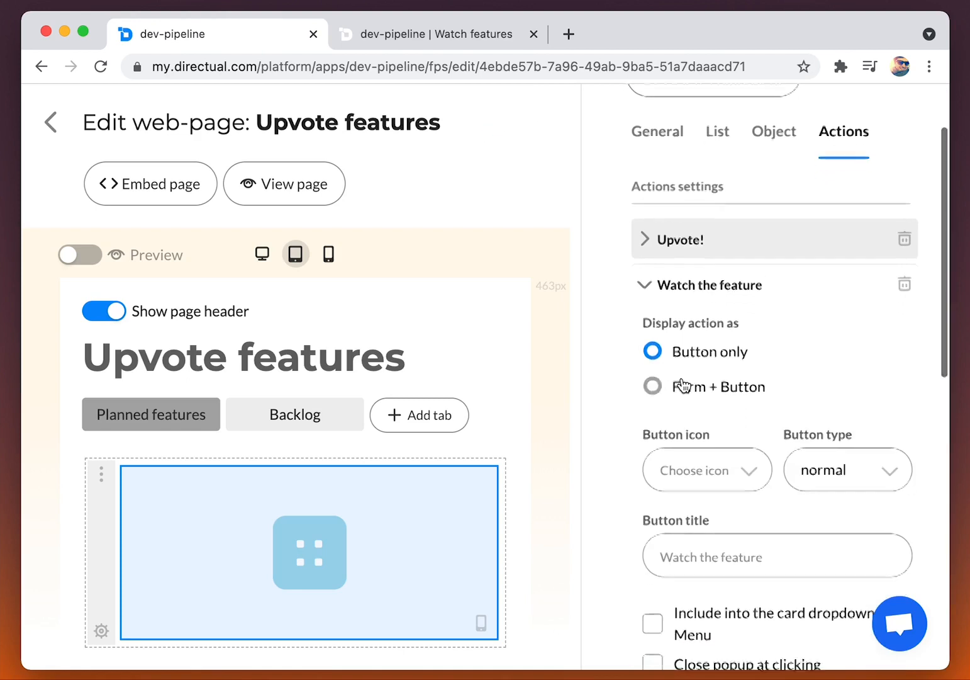
pyautogui.scroll(-2, 699, 403)
pyautogui.click(706, 413)
pyautogui.write('view')
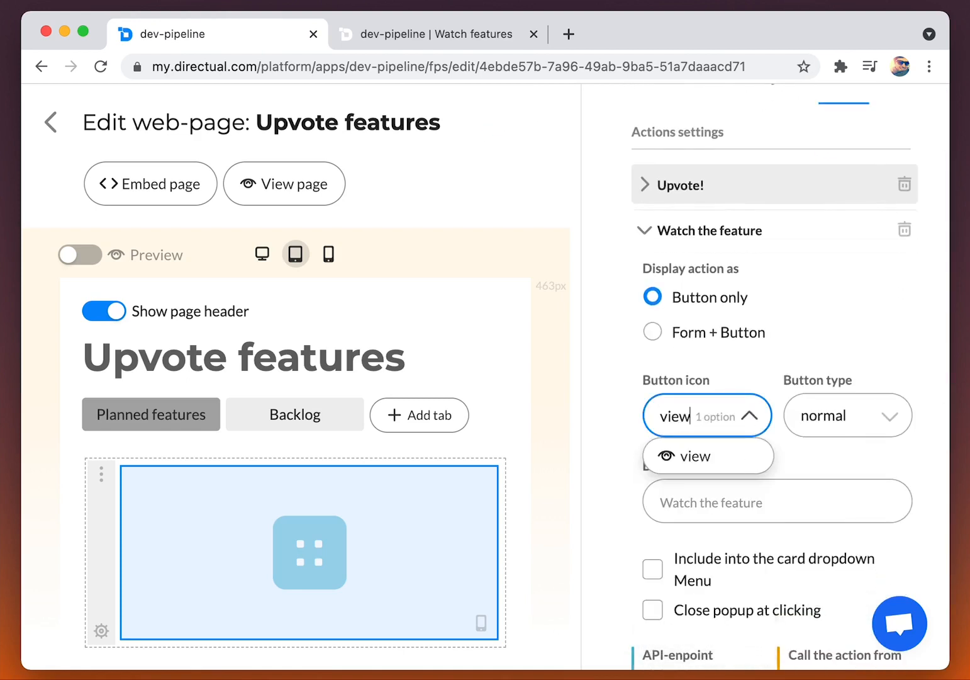
pyautogui.click(718, 454)
# Include the Watch the feature action in the card dropdown menu and make it close the popup at clicking.
pyautogui.scroll(-5, 742, 455)
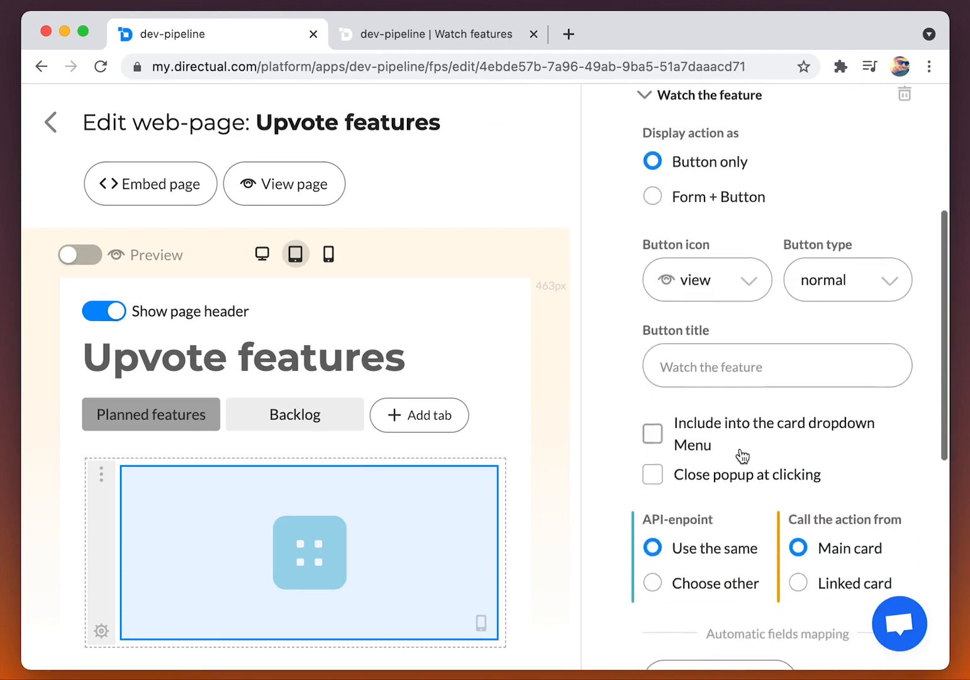
pyautogui.click(691, 338)
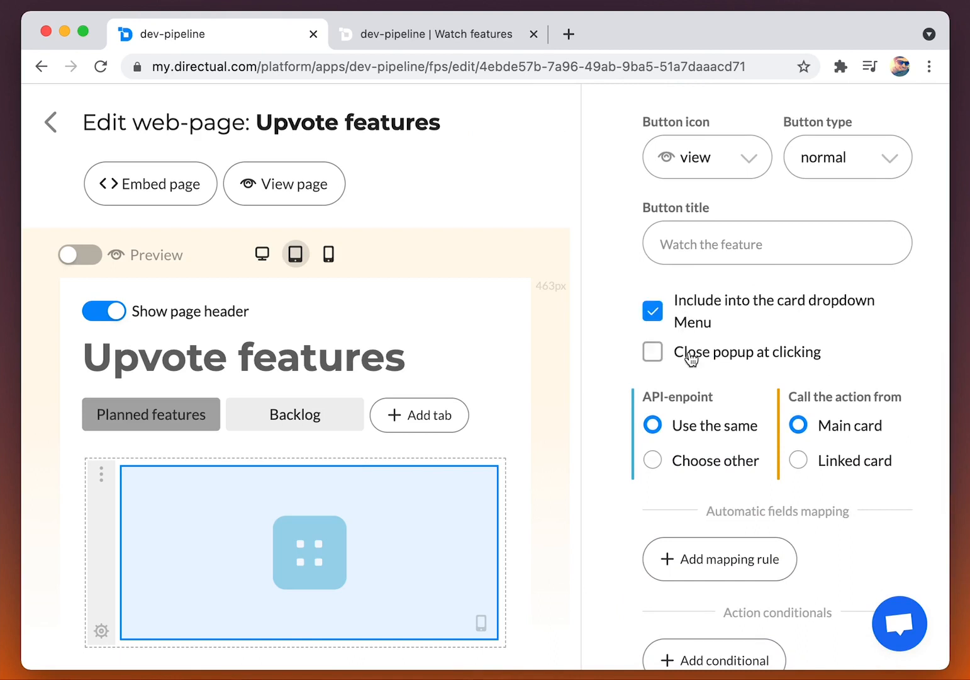
pyautogui.click(692, 357)
# Give the action a different API endpoint, choosing watchFeature of the WatchRequest structure.
pyautogui.scroll(-1, 700, 461)
pyautogui.click(699, 464)
pyautogui.scroll(-3, 700, 463)
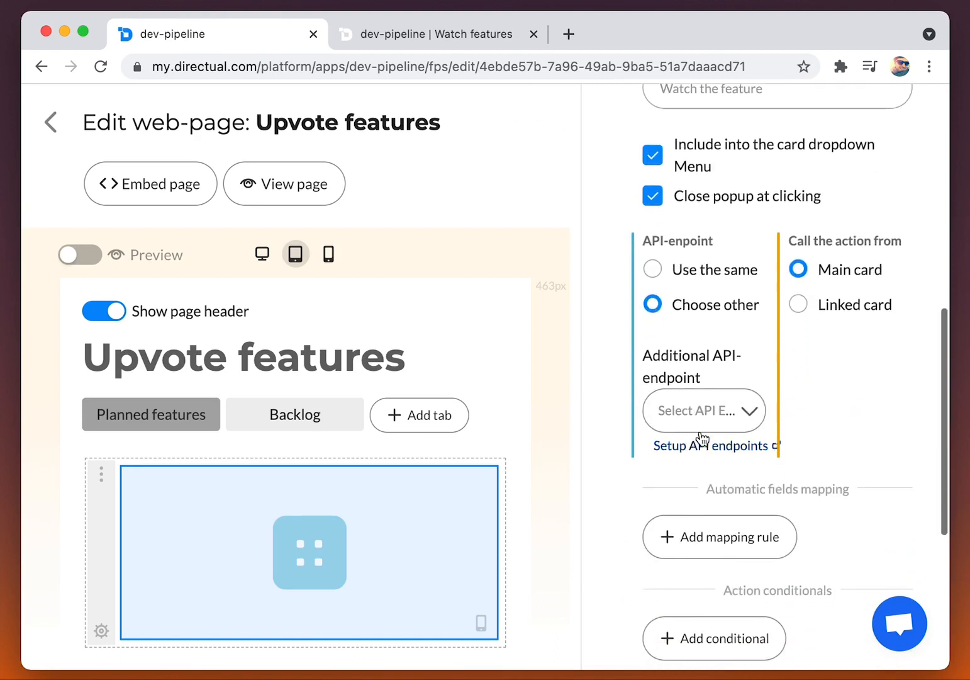
pyautogui.click(702, 421)
pyautogui.write('watch')
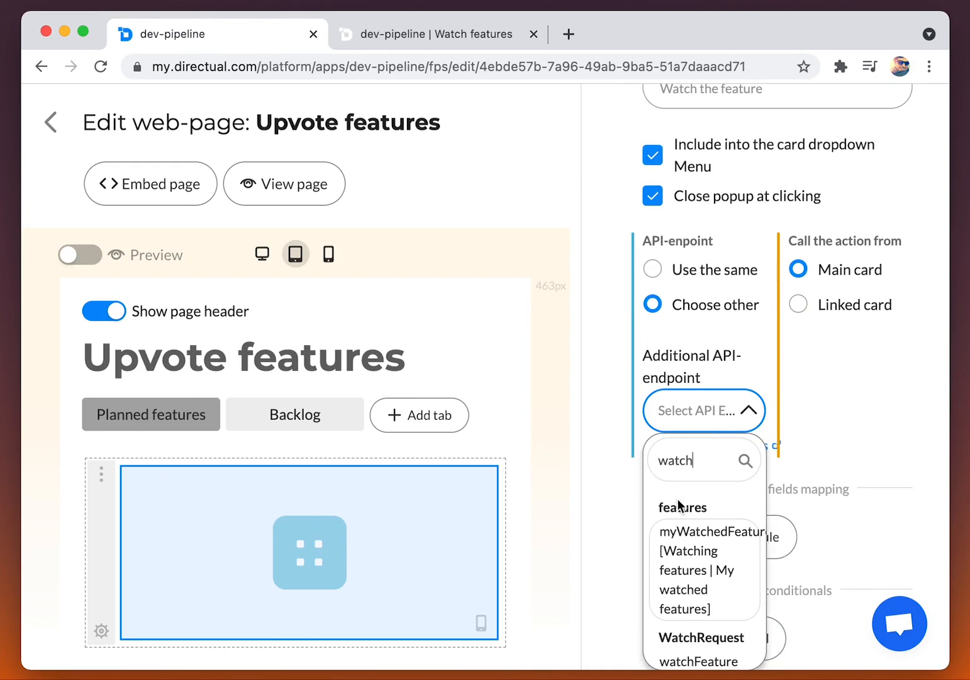
pyautogui.scroll(-2, 686, 535)
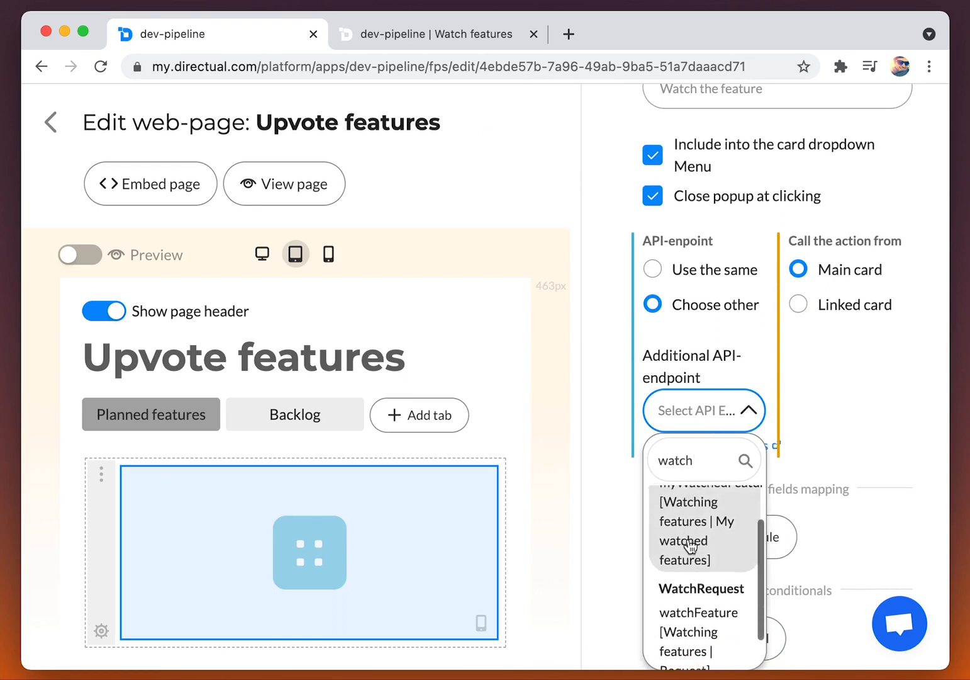
pyautogui.click(673, 626)
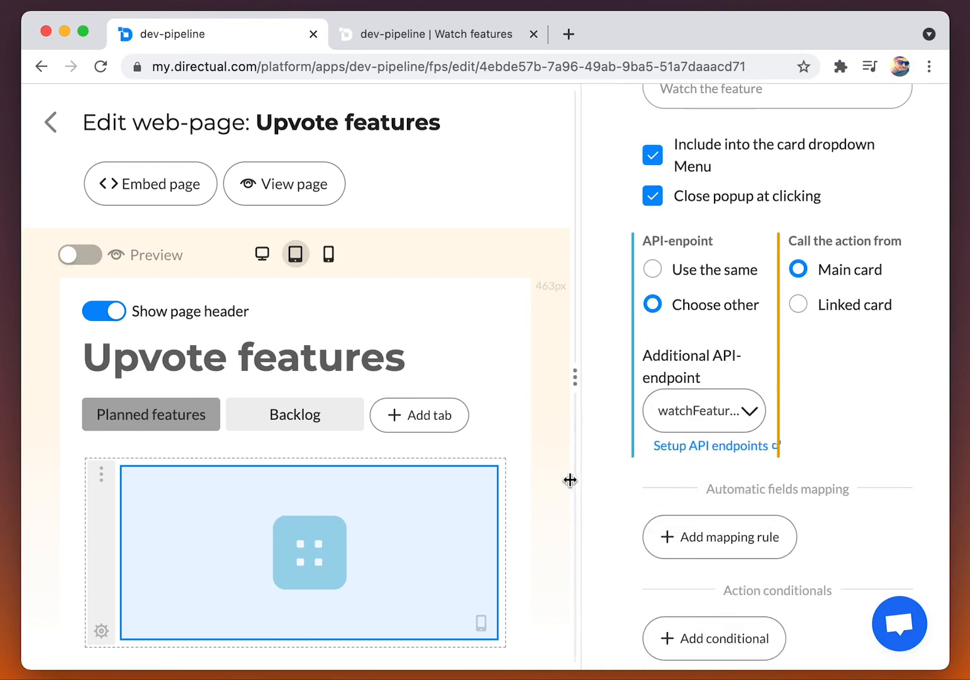
# Add a mapping rule that fills the watch/unwatch field with the constant "watch".
pyautogui.moveTo(574, 479); pyautogui.dragTo(535, 466)
pyautogui.scroll(-5, 535, 461)
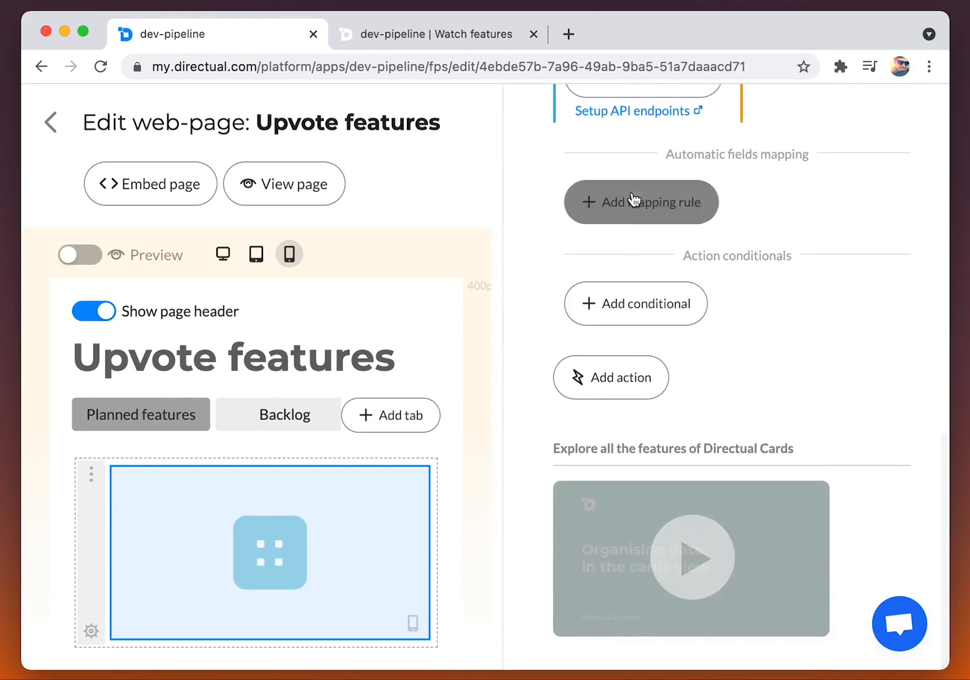
pyautogui.click(633, 200)
pyautogui.click(643, 239)
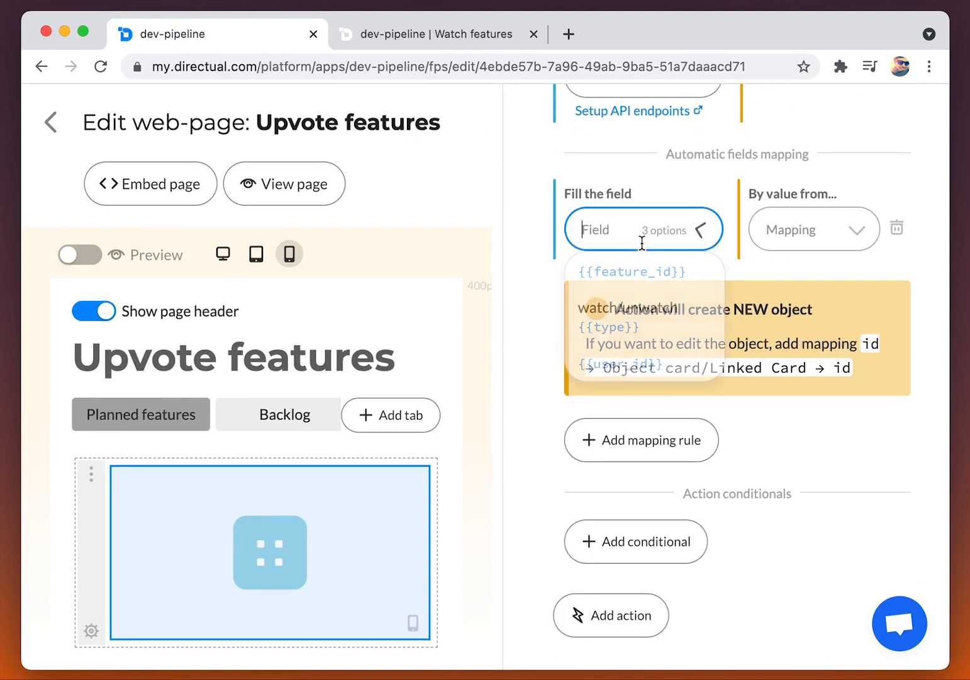
pyautogui.click(643, 321)
pyautogui.click(801, 238)
pyautogui.click(806, 272)
pyautogui.click(798, 283)
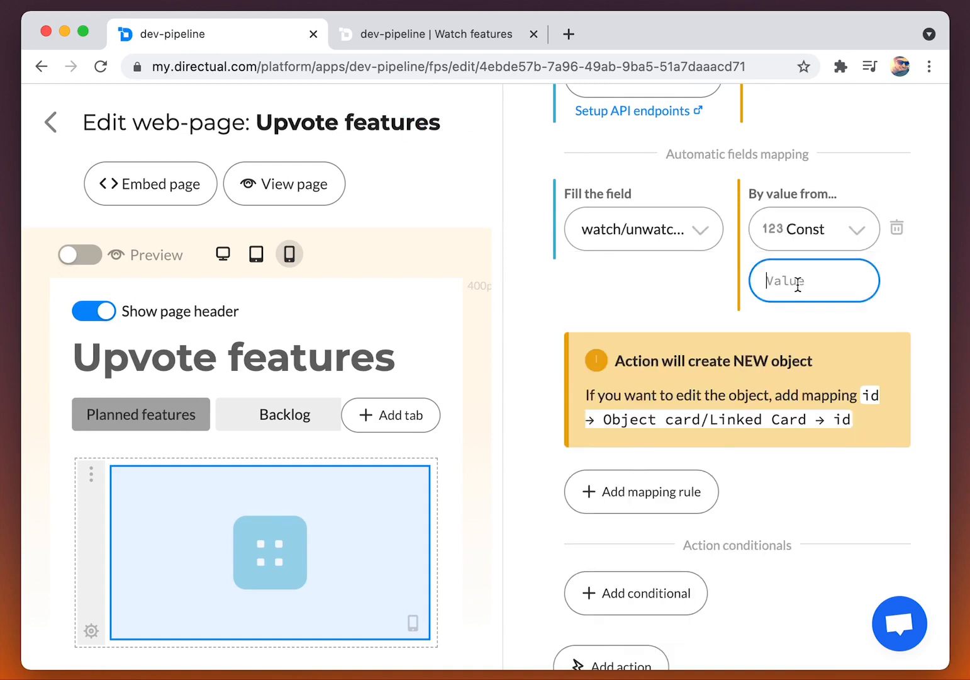
pyautogui.click(675, 296)
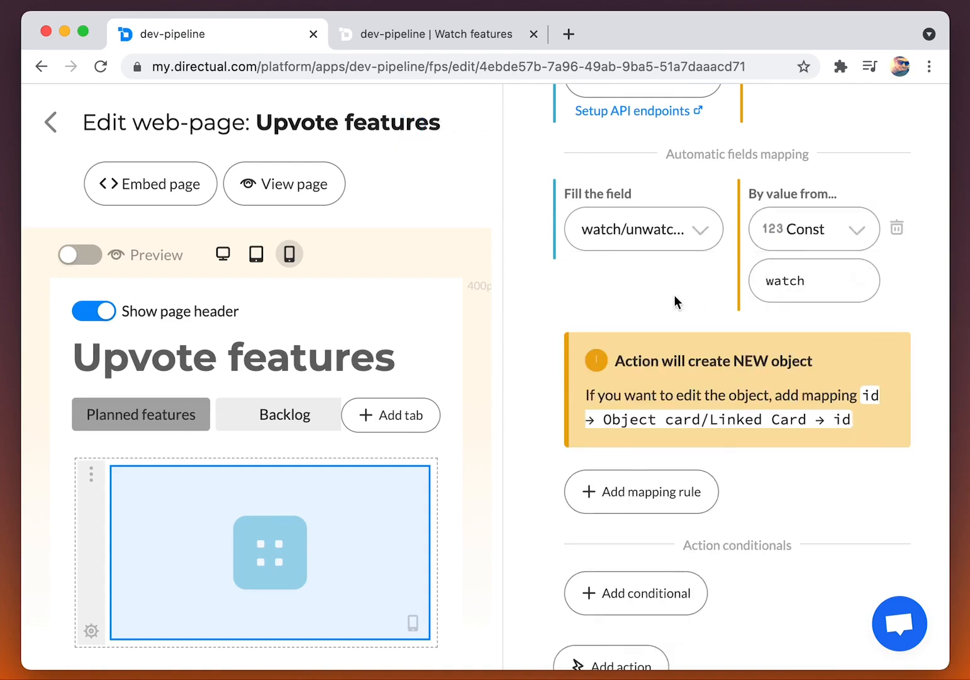
# Add a second mapping rule that fills user_id with the User ID.
pyautogui.click(648, 493)
pyautogui.click(633, 352)
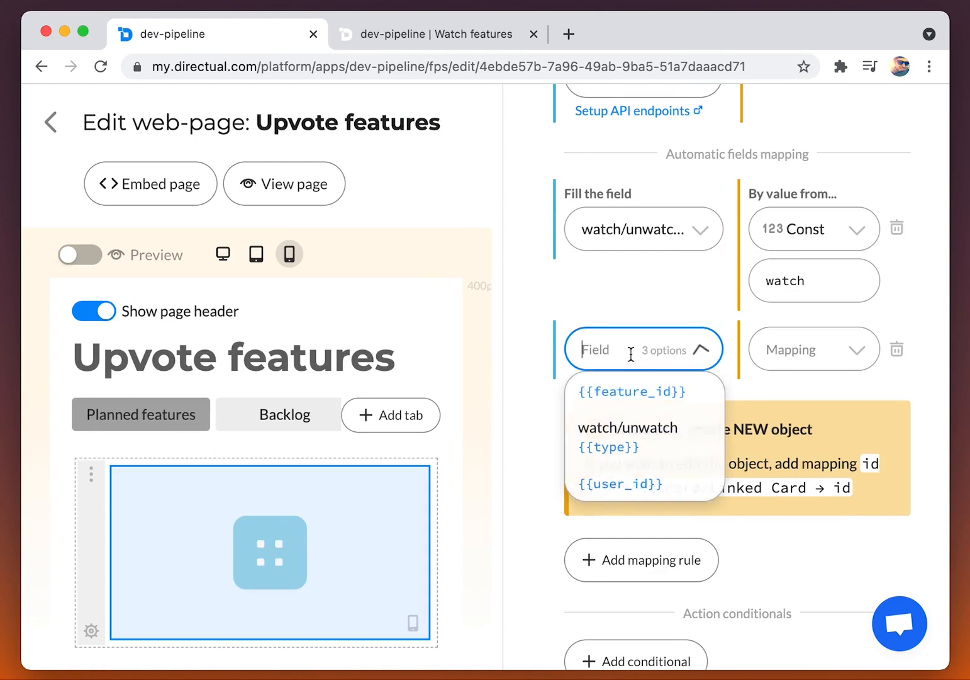
pyautogui.click(629, 484)
pyautogui.click(809, 350)
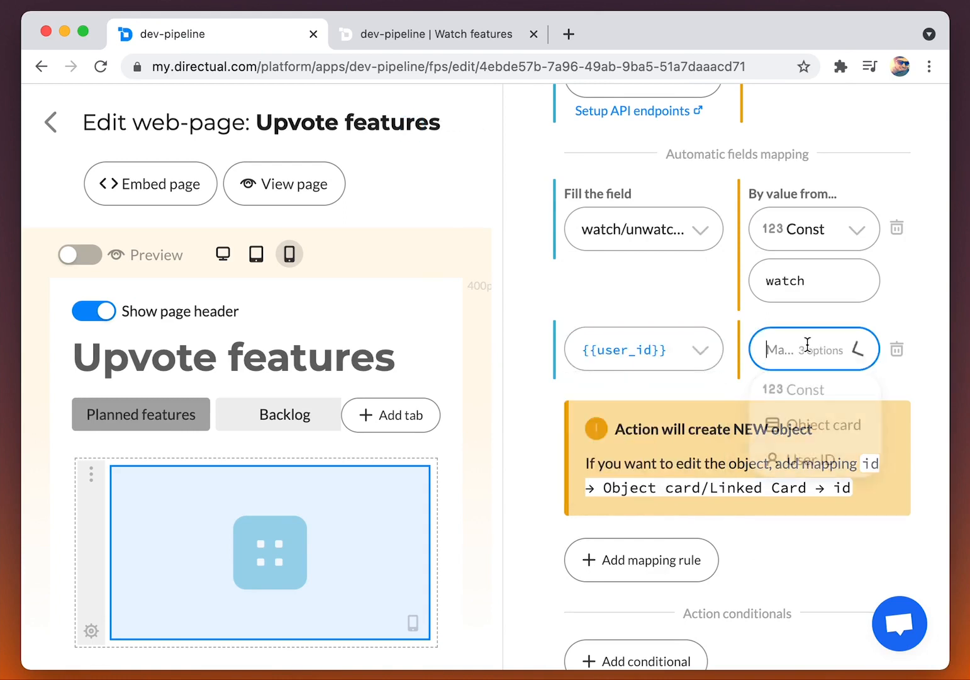
pyautogui.click(810, 469)
# Add a third mapping rule that fills feature_id with the id field of the object card.
pyautogui.click(668, 559)
pyautogui.click(610, 428)
pyautogui.click(629, 460)
pyautogui.click(833, 418)
pyautogui.click(807, 494)
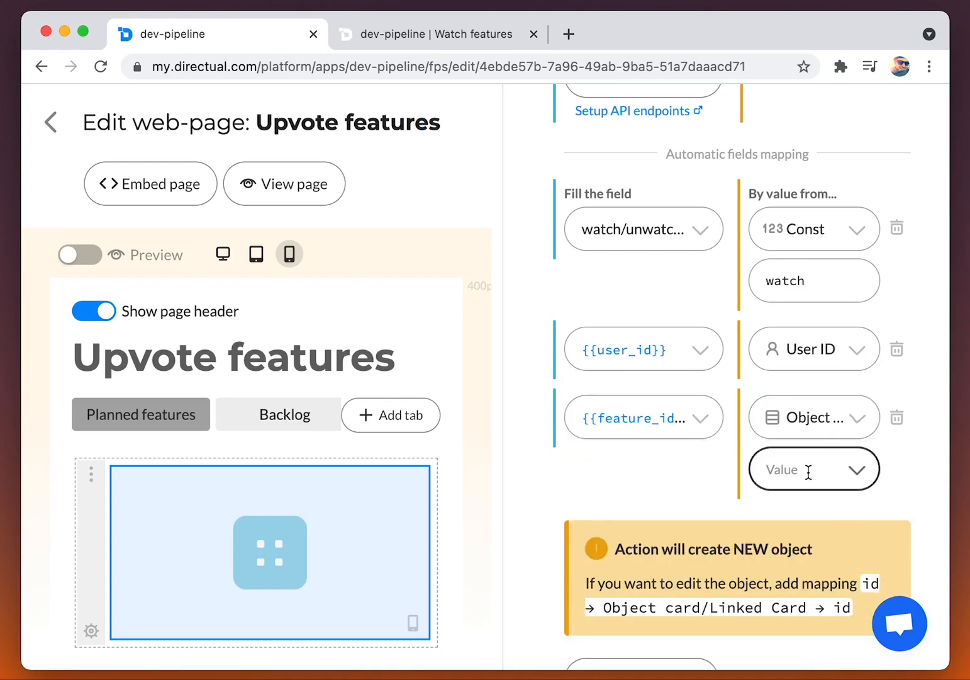
pyautogui.click(805, 470)
pyautogui.write('id')
pyautogui.press('Return')
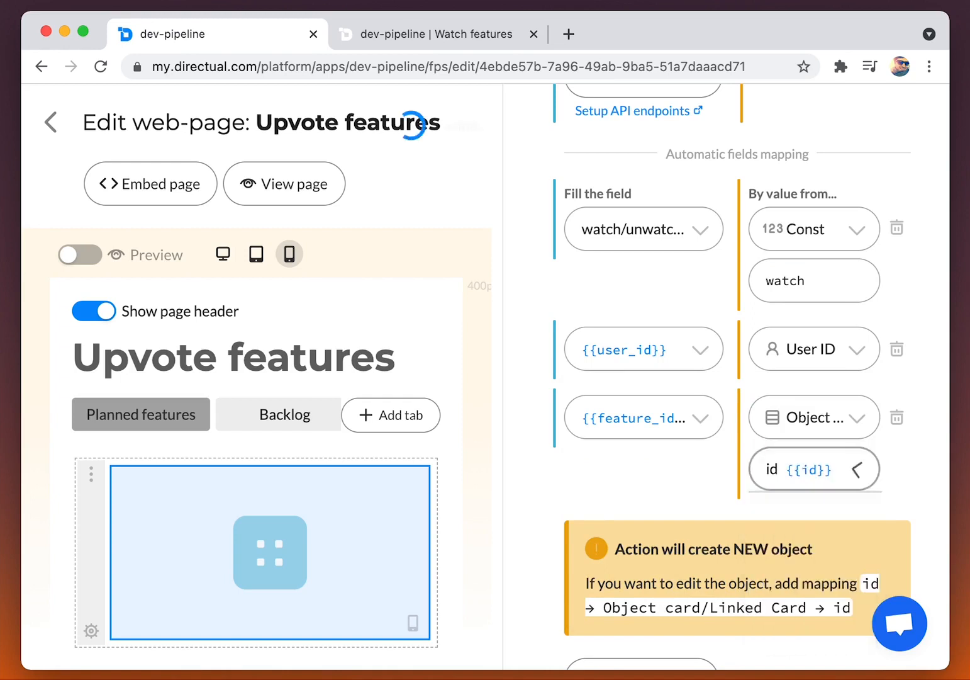
# On the published portal's Upvote features page, run Watch the feature on the T-1 Hello card.
pyautogui.scroll(15, 697, 470)
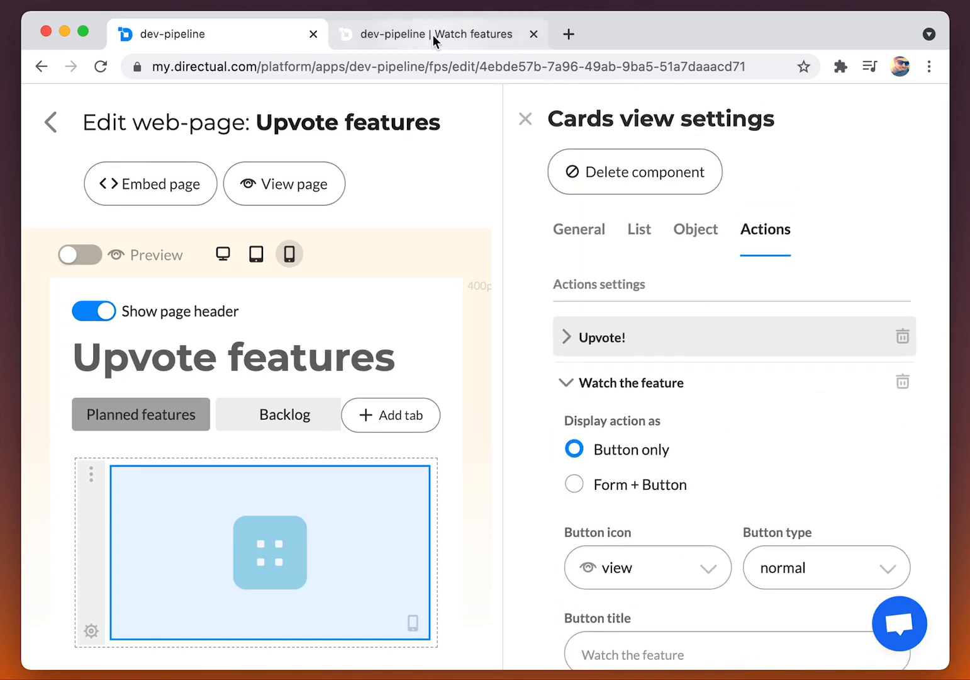
pyautogui.click(433, 35)
pyautogui.click(160, 328)
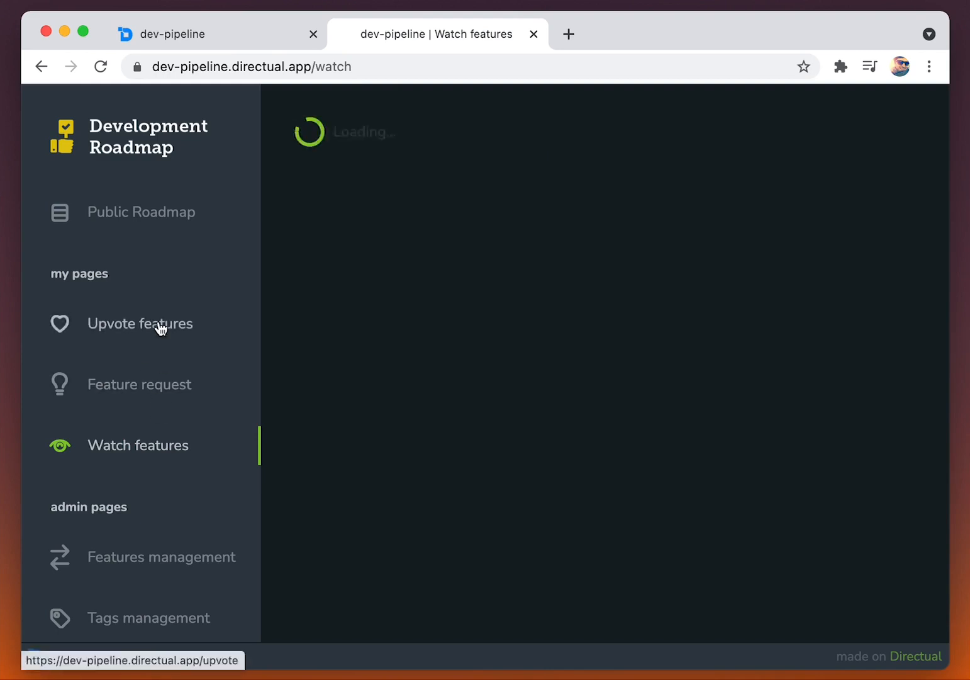
pyautogui.click(579, 259)
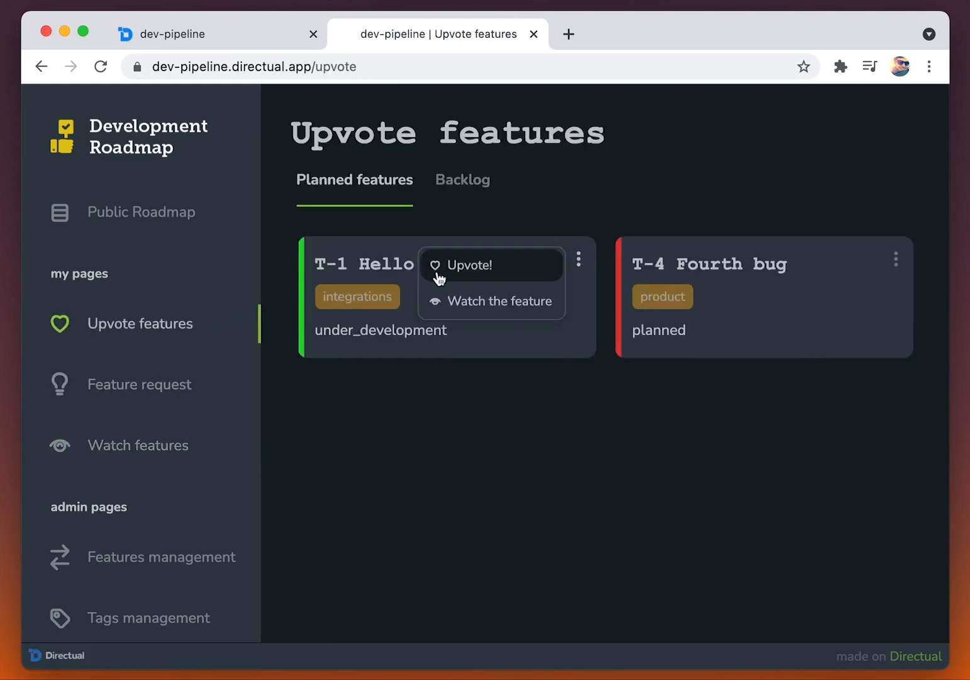
pyautogui.click(497, 310)
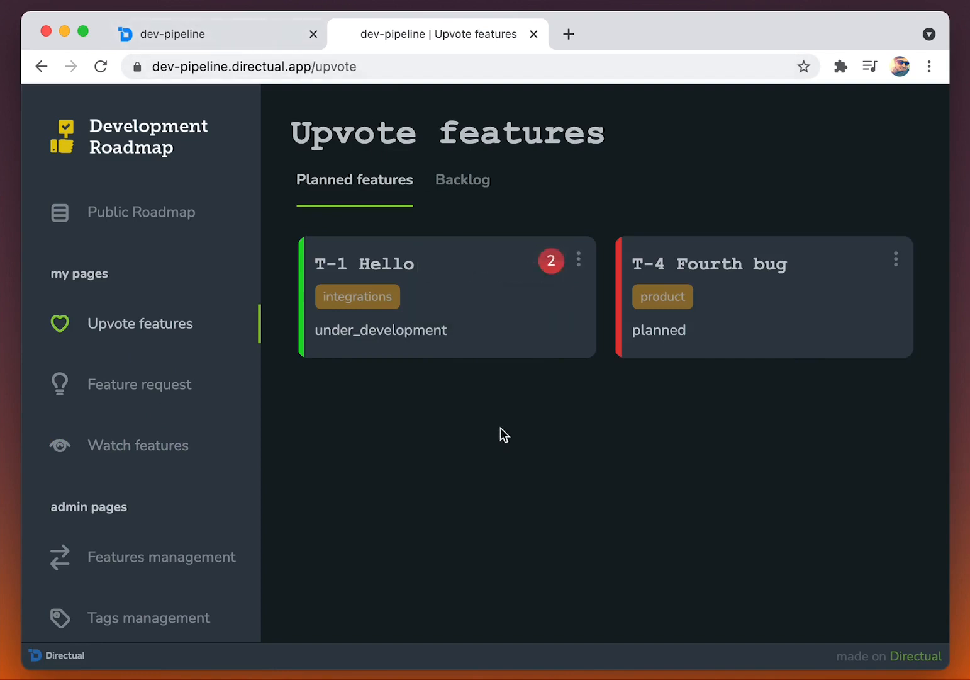
# Return to the platform's scenarios, create a scenario group named "Watching features" and open it.
pyautogui.click(261, 42)
pyautogui.click(53, 126)
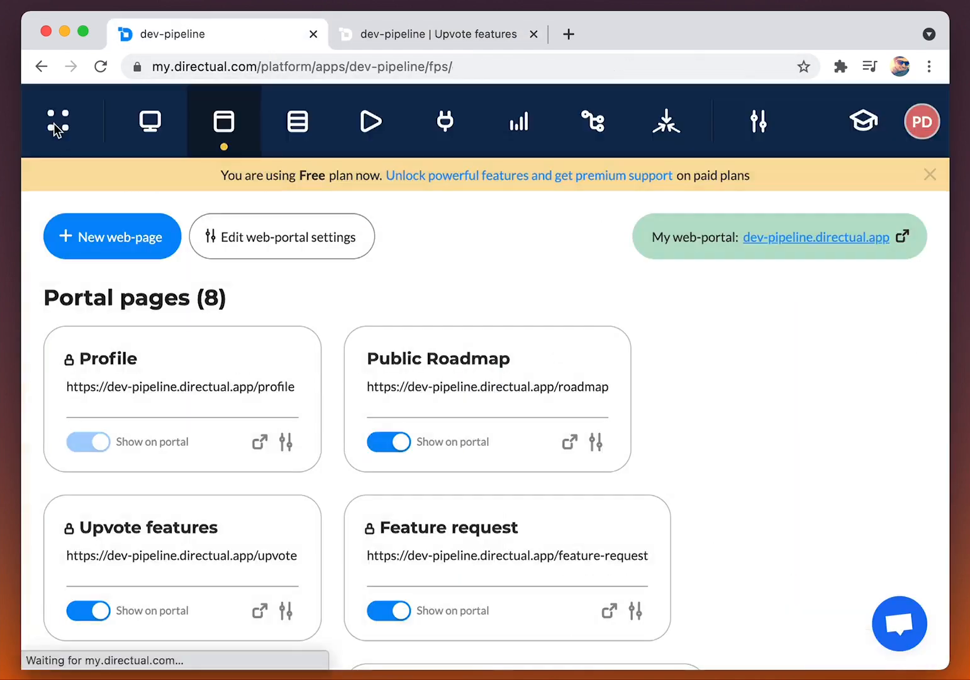
pyautogui.click(372, 122)
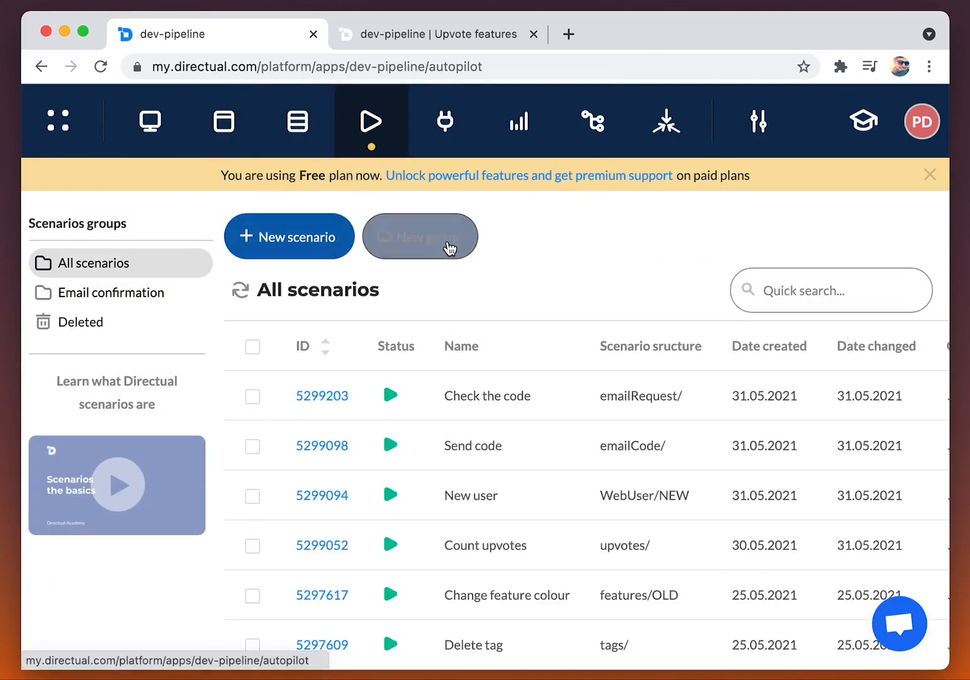
pyautogui.click(436, 249)
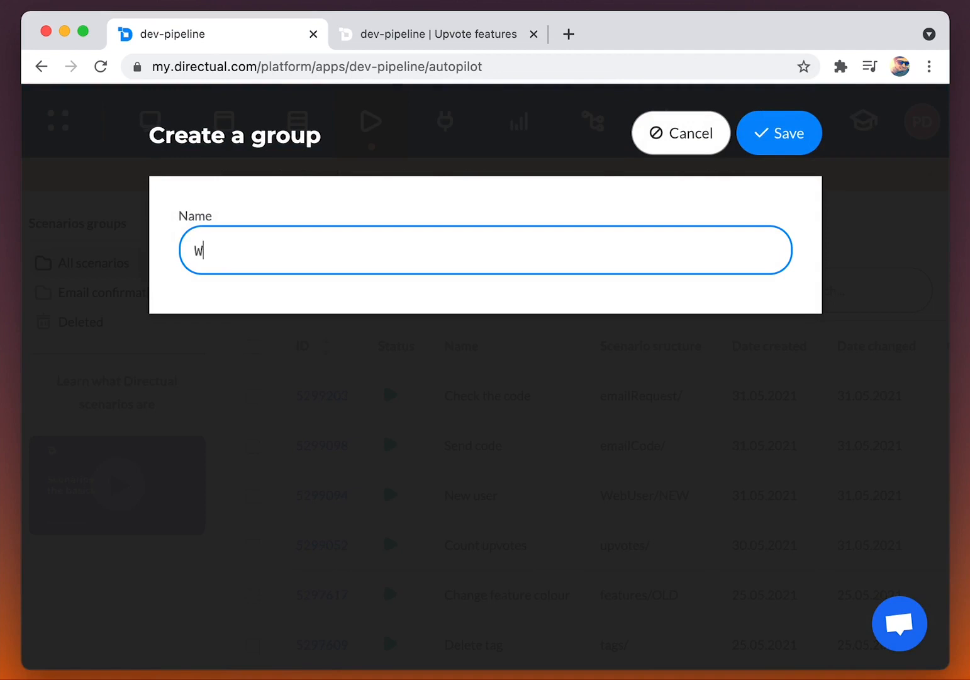
pyautogui.write('Watching features')
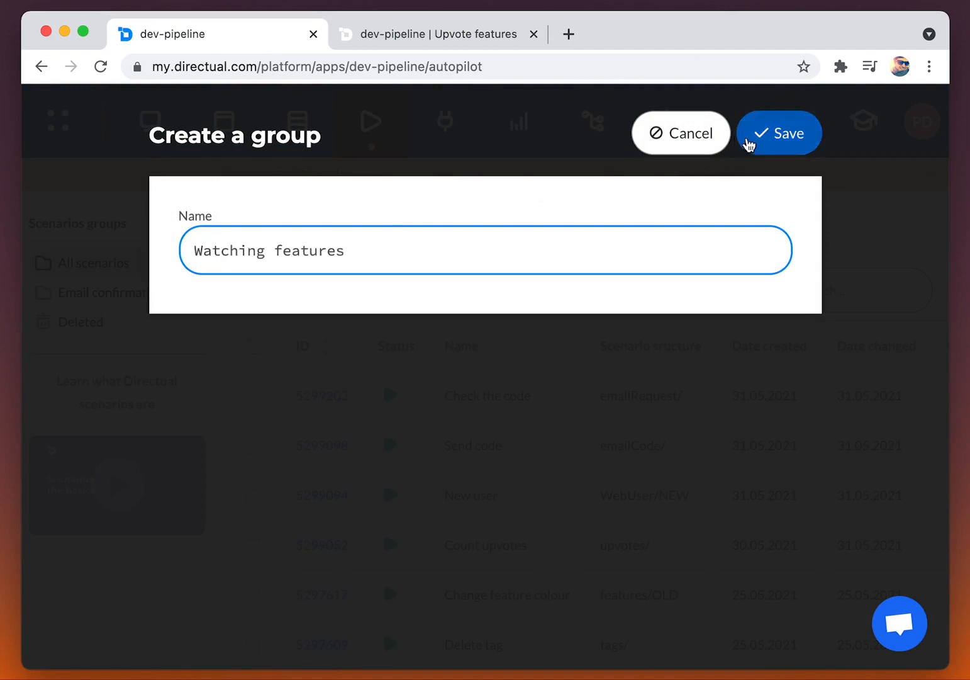
pyautogui.click(749, 143)
pyautogui.click(114, 322)
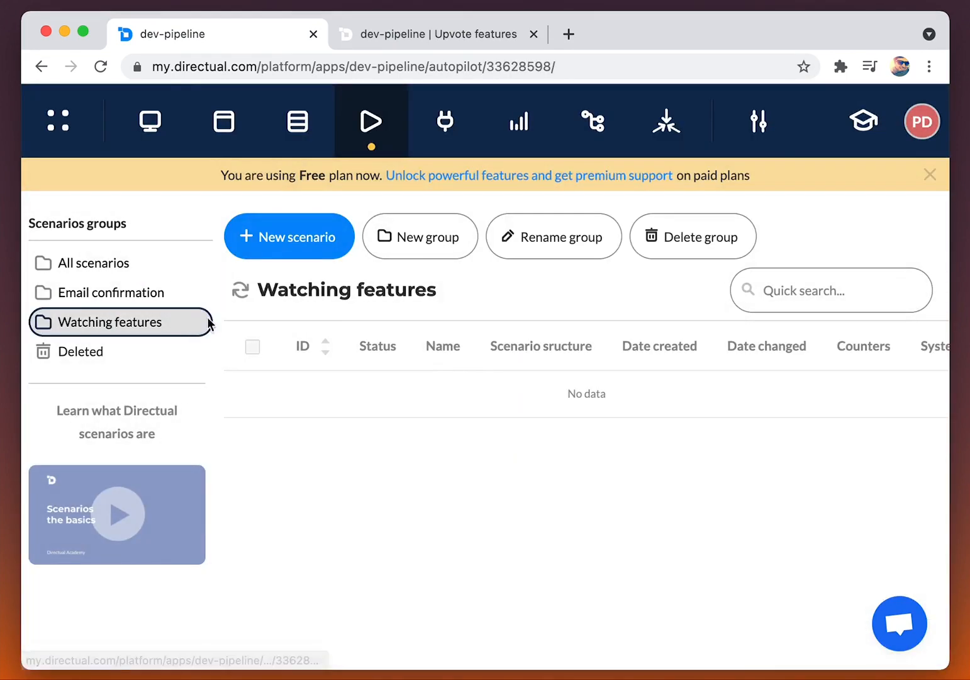
# Start a new scenario named "Process watch/unwatch request" with Watching Request [WatchRequest] as its target data structure.
pyautogui.click(301, 246)
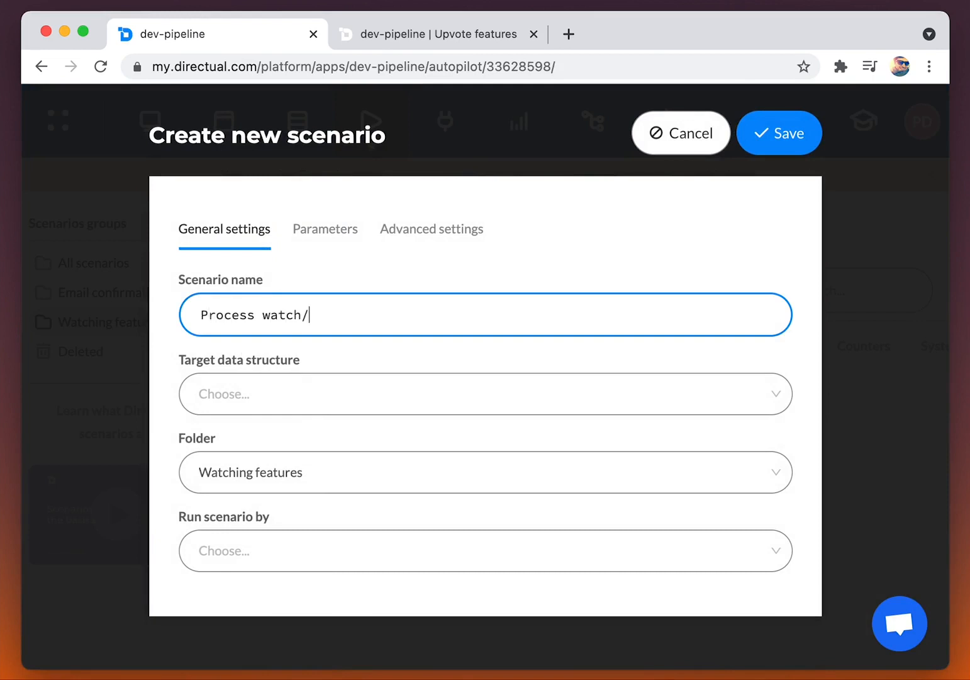
pyautogui.write('Process watch/unwatch request')
pyautogui.click(296, 382)
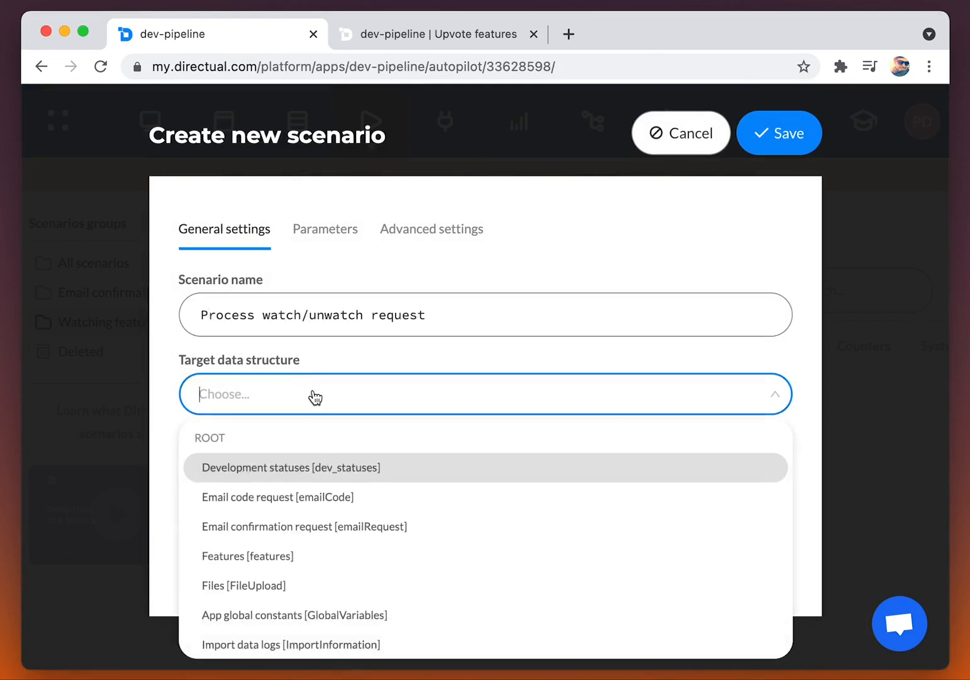
pyautogui.write('watch')
pyautogui.press('Return')
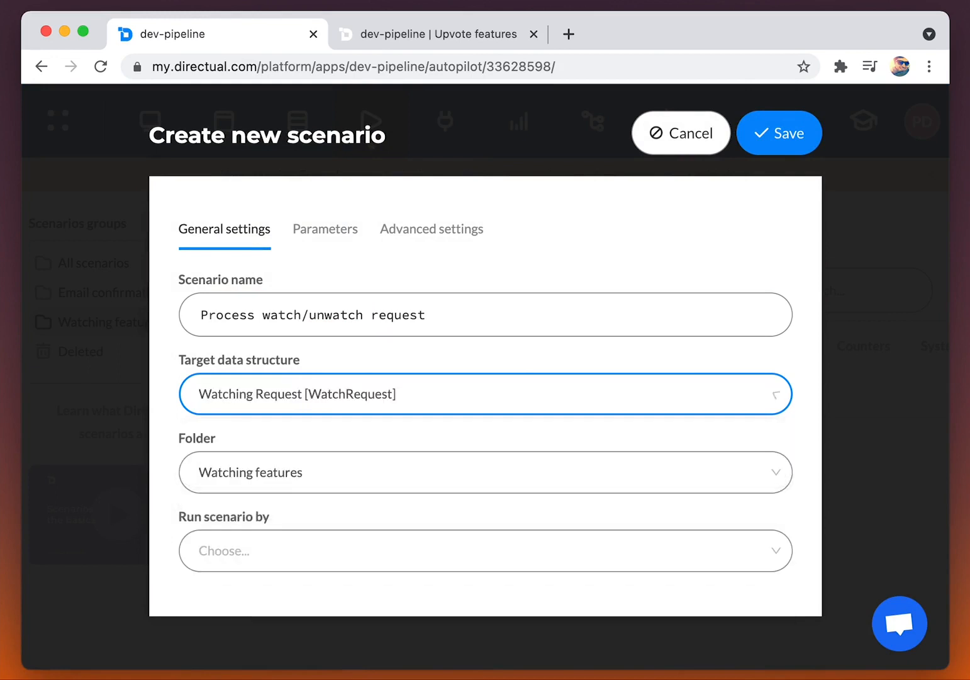
# Set the scenario to run on Real-time: New objects, save it and open Process watch/unwatch request for editing.
pyautogui.click(291, 541)
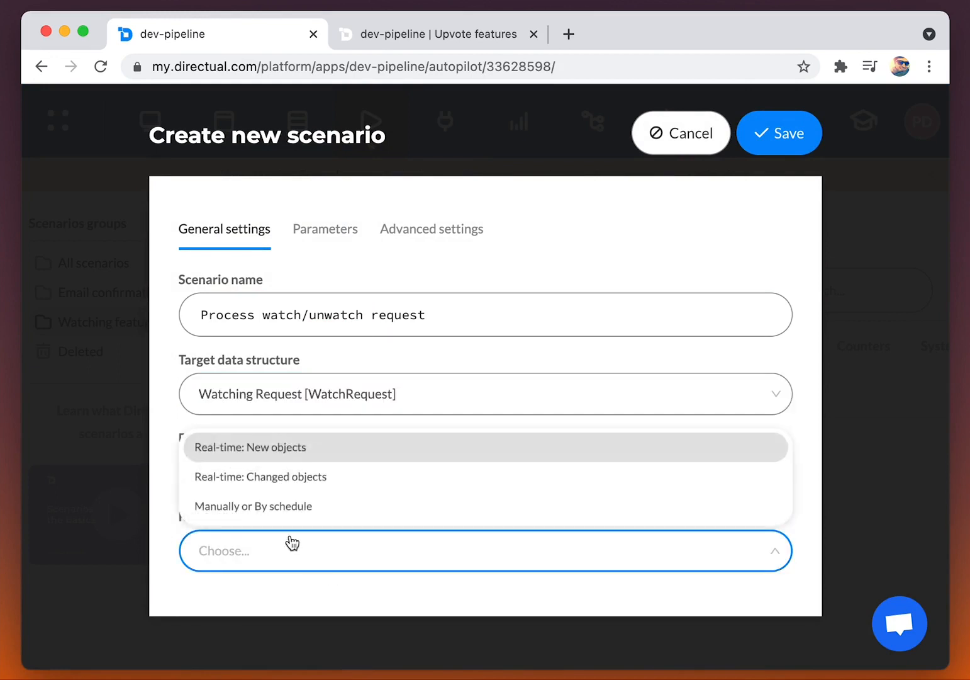
pyautogui.click(261, 447)
pyautogui.click(784, 148)
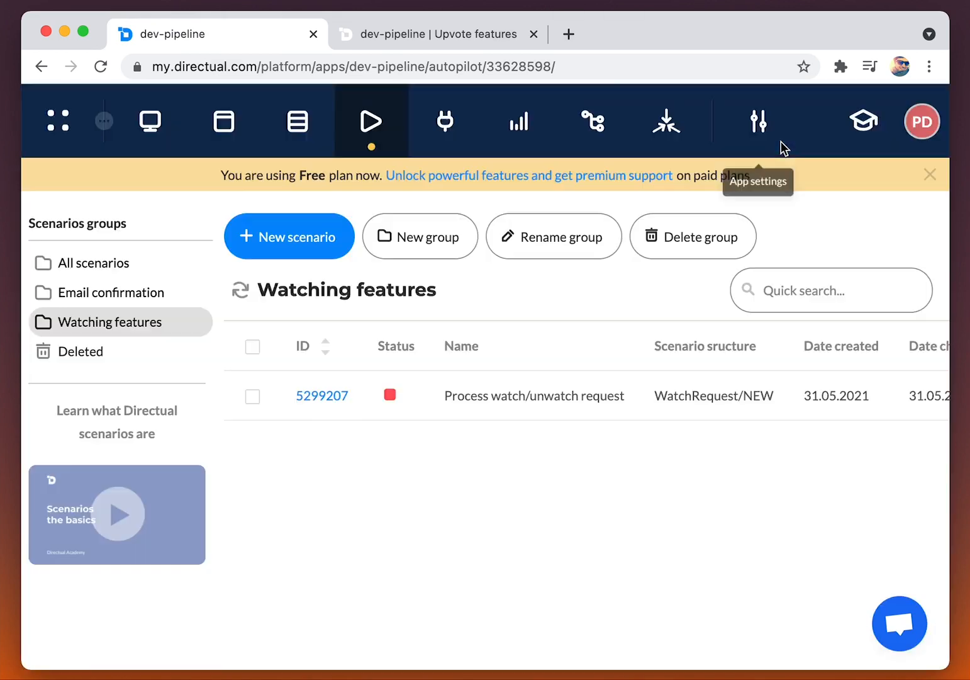
pyautogui.click(312, 399)
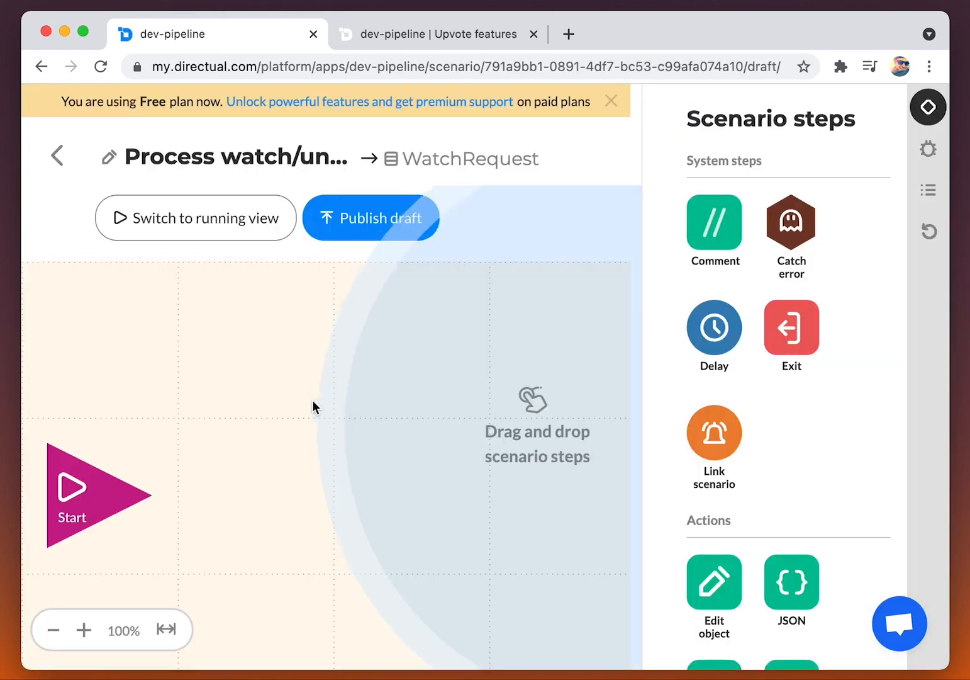
# Dismiss the plan banner, place a Condition step beside Start and connect Start to it.
pyautogui.click(611, 101)
pyautogui.scroll(-5, 764, 512)
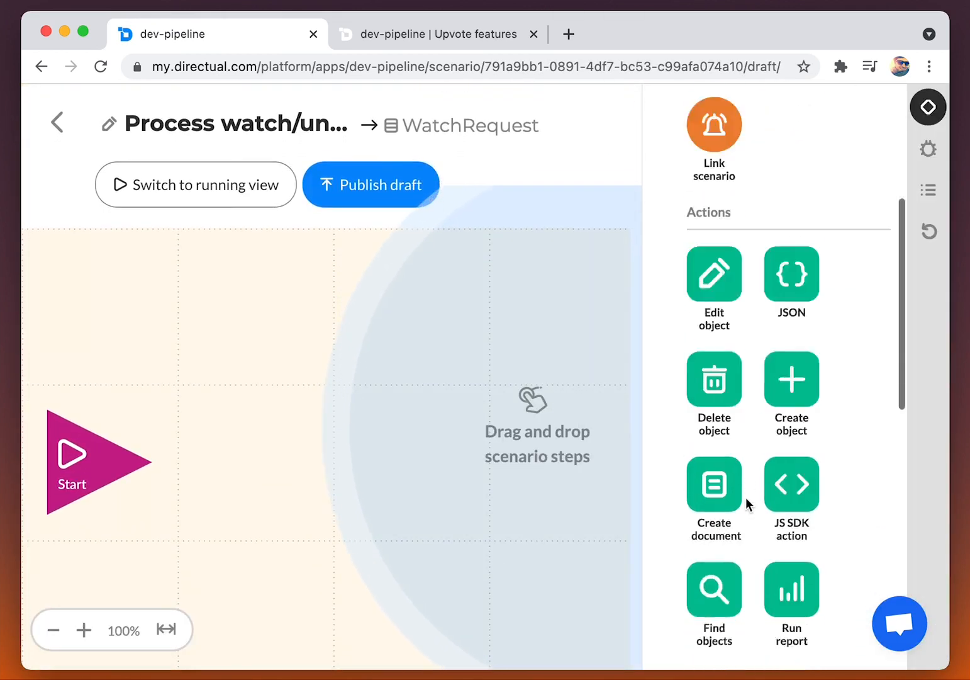
pyautogui.scroll(-5, 746, 498)
pyautogui.moveTo(734, 494); pyautogui.dragTo(245, 471)
pyautogui.moveTo(159, 472); pyautogui.dragTo(251, 454)
# Configure the Condition step so that the WatchRequest field {{type}} must equal watch, and save it.
pyautogui.click(251, 454)
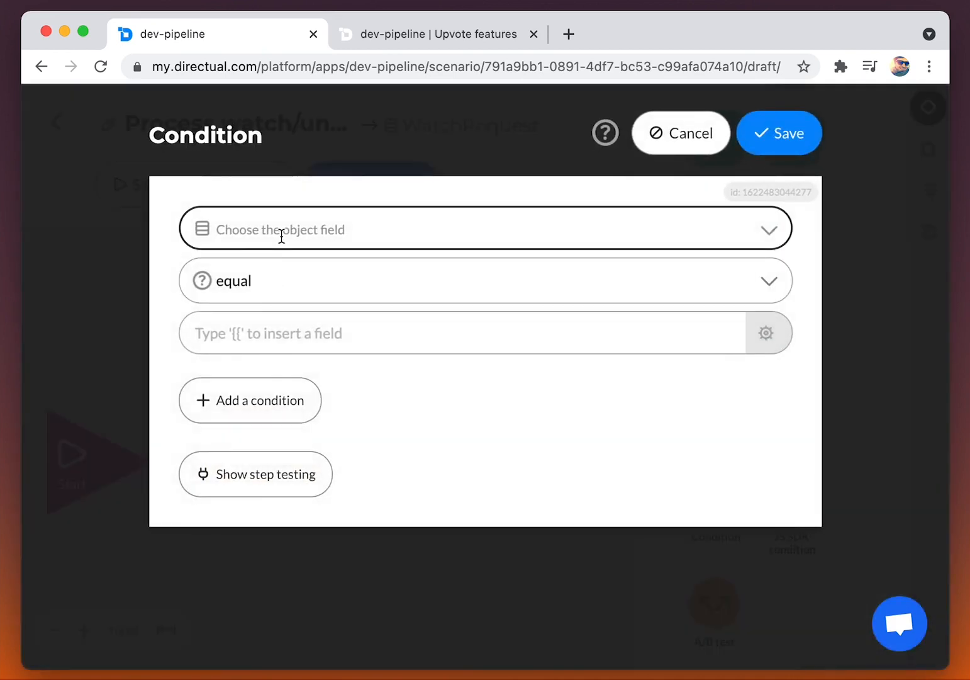
pyautogui.click(281, 236)
pyautogui.write('ty')
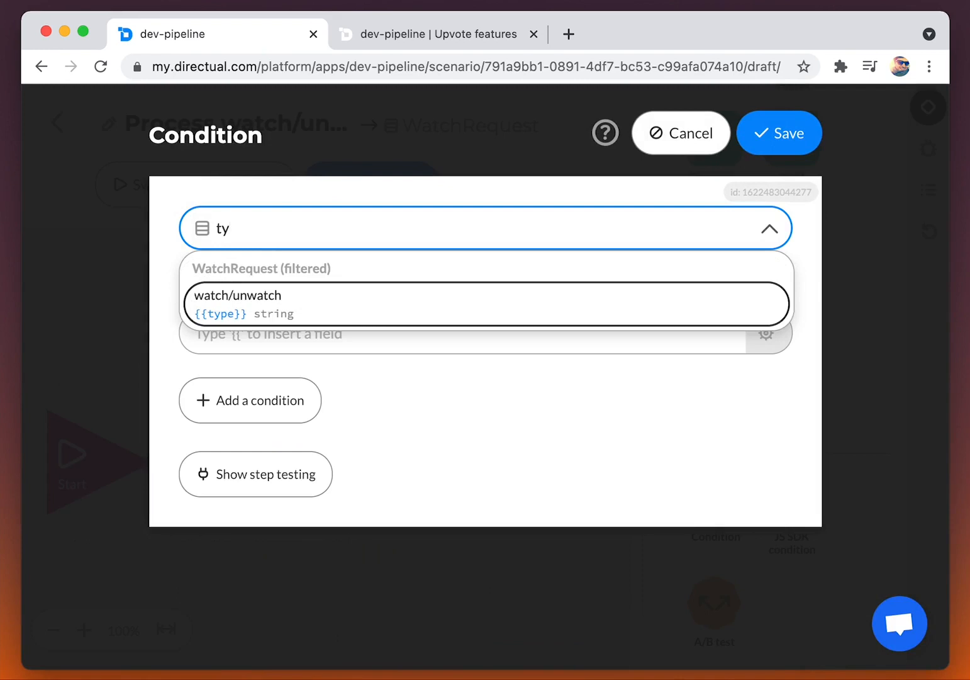
pyautogui.press('Return')
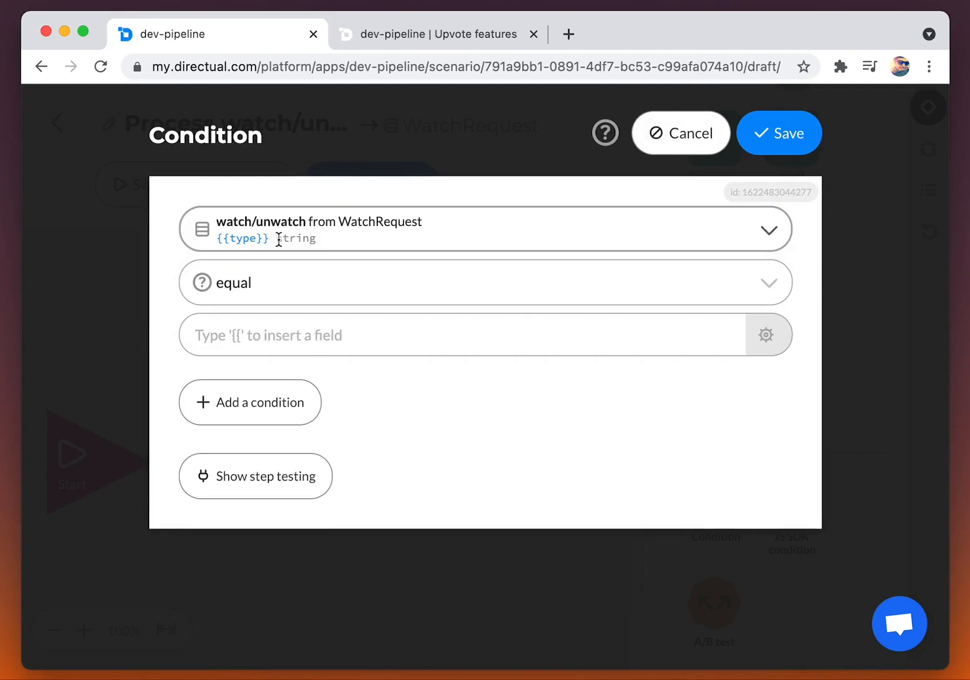
pyautogui.click(275, 335)
pyautogui.write('watch')
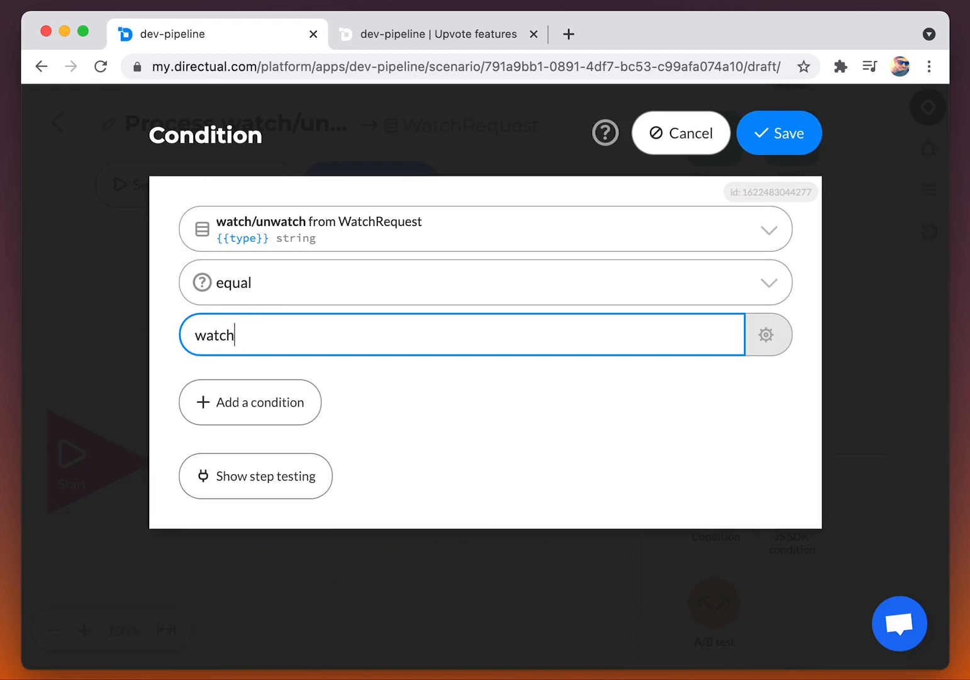
pyautogui.click(785, 136)
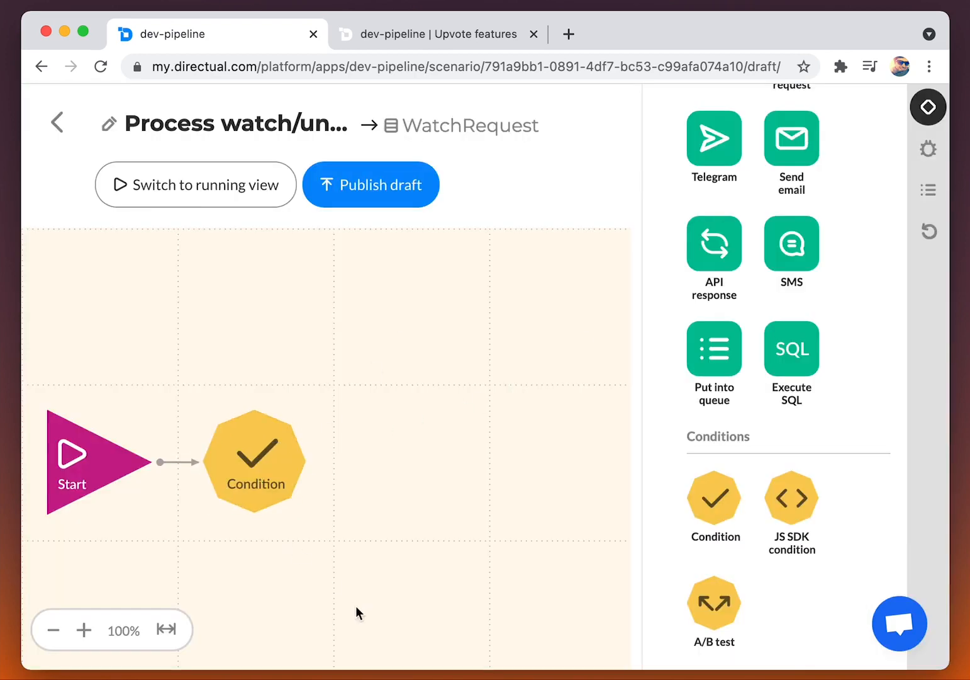
# Place two Edit object steps, one above and one below the Condition, and connect its YES and NO branches to them.
pyautogui.scroll(8, 753, 418)
pyautogui.scroll(2, 750, 258)
pyautogui.moveTo(707, 200); pyautogui.dragTo(411, 306)
pyautogui.moveTo(728, 219); pyautogui.dragTo(413, 613)
pyautogui.moveTo(305, 466); pyautogui.dragTo(411, 318)
pyautogui.moveTo(202, 459); pyautogui.dragTo(410, 614)
# Add two comments labelling the branches: "Watch" beside the upper Edit object step and "Unwatch" beside the lower one.
pyautogui.scroll(5, 722, 351)
pyautogui.moveTo(715, 277); pyautogui.dragTo(259, 339)
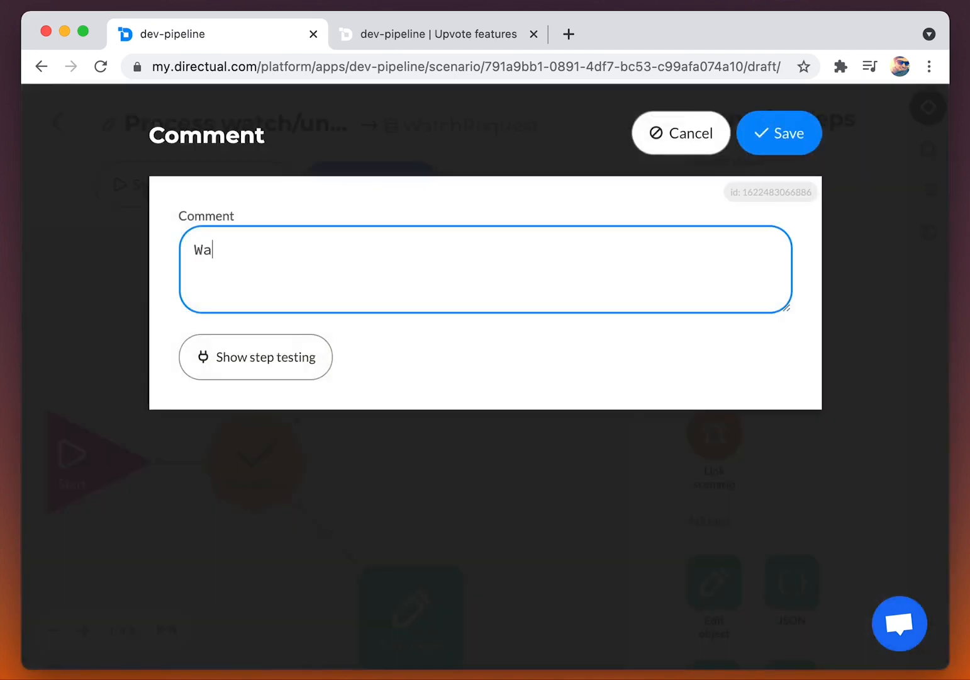
pyautogui.click(789, 136)
pyautogui.moveTo(719, 214); pyautogui.dragTo(271, 615)
pyautogui.write('Unwatch')
pyautogui.click(767, 134)
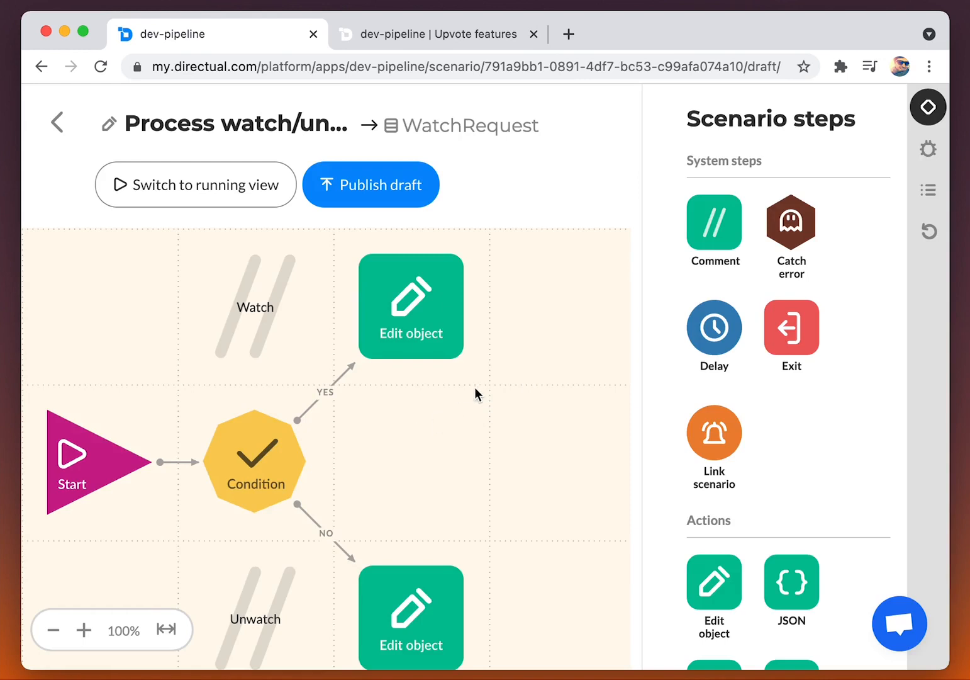
# In the YES branch's Edit object step, choose {{feature_id.users_watching_ids}} as the field to edit.
pyautogui.click(416, 319)
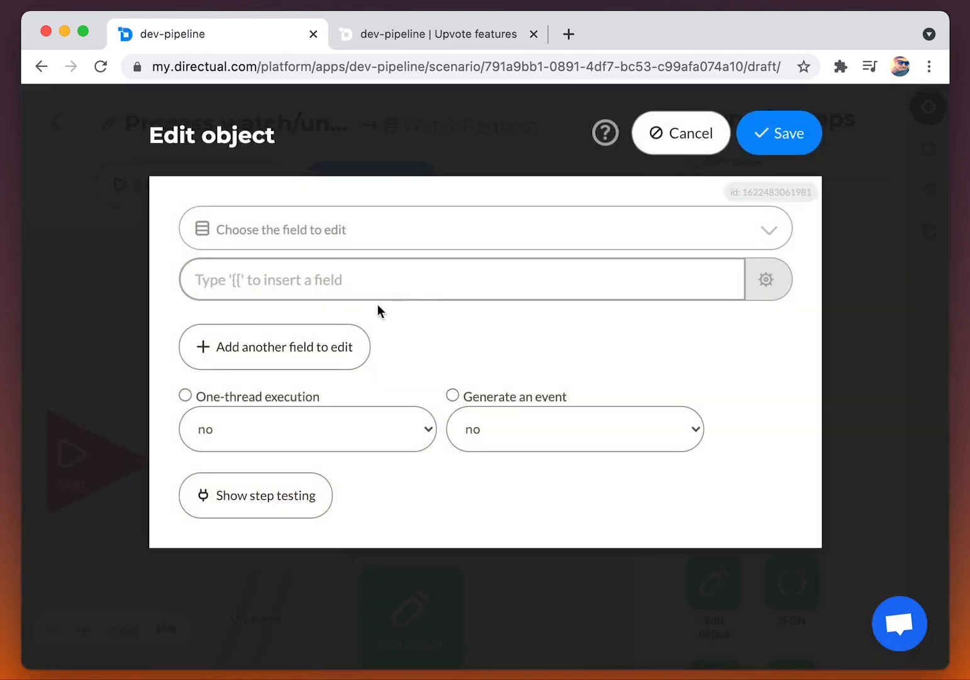
pyautogui.click(325, 238)
pyautogui.write('fe')
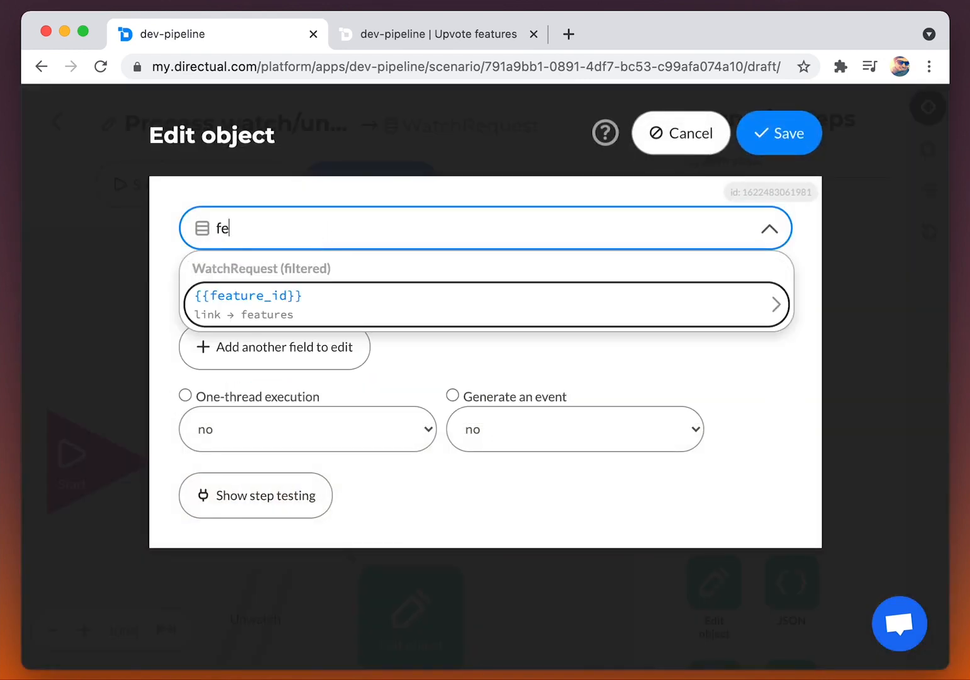
pyautogui.write('a')
pyautogui.press('Return')
pyautogui.write('w')
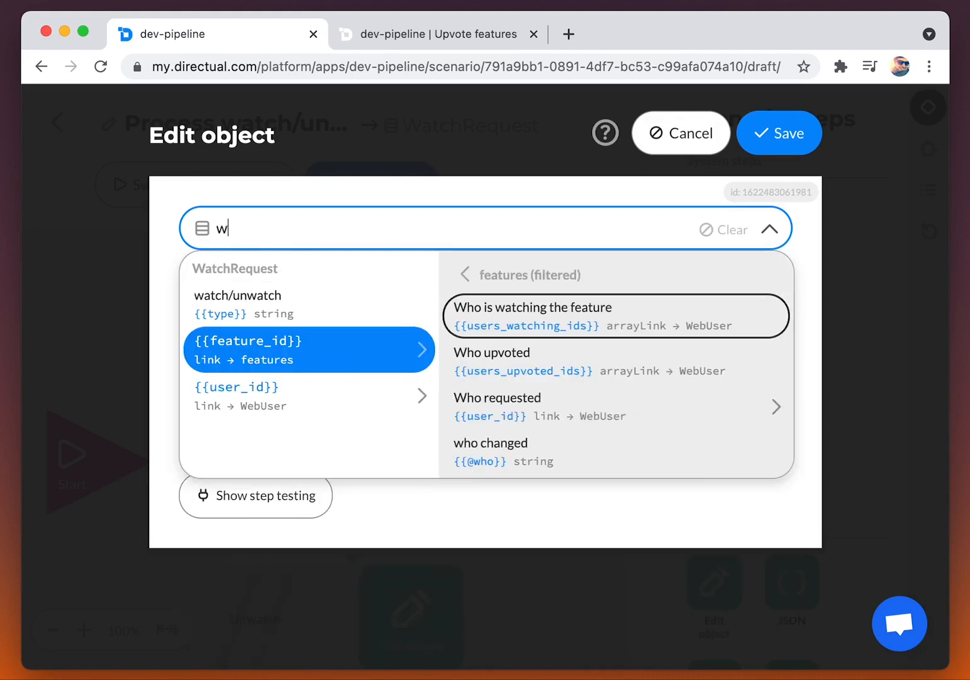
pyautogui.write('a')
pyautogui.press('Return')
# Turn on coding mode for the field's new value and begin the expression with $D.
pyautogui.click(266, 306)
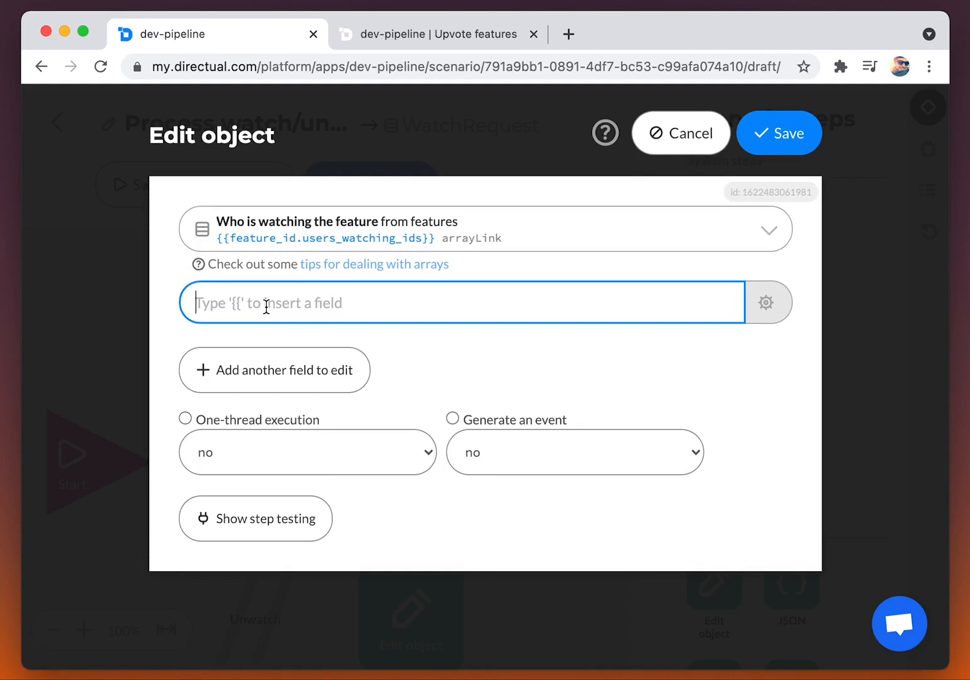
pyautogui.click(756, 306)
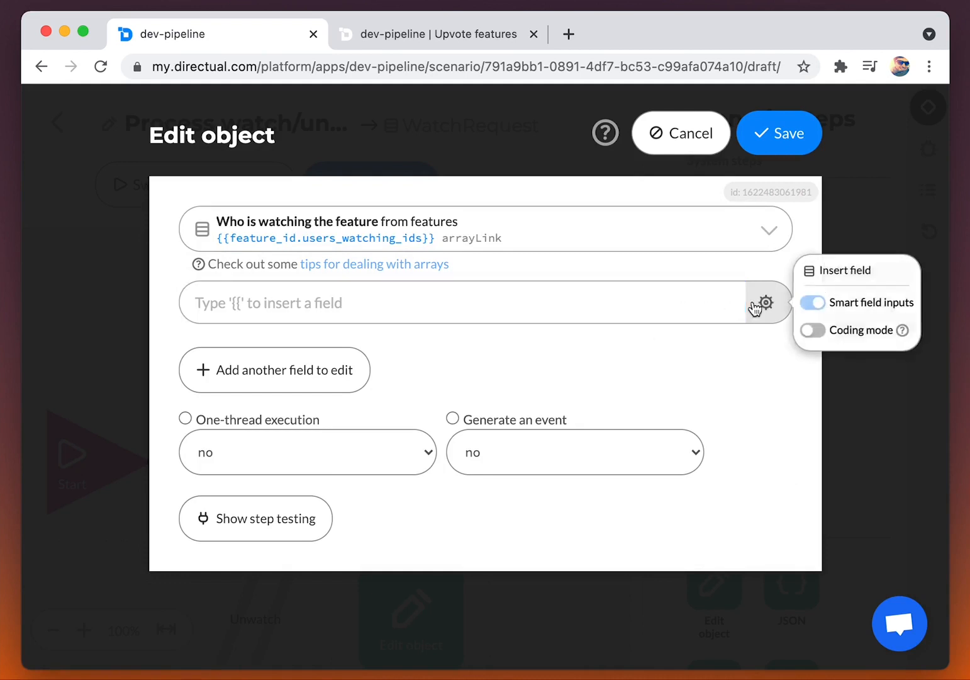
pyautogui.click(809, 332)
pyautogui.click(318, 298)
pyautogui.write('$D.')
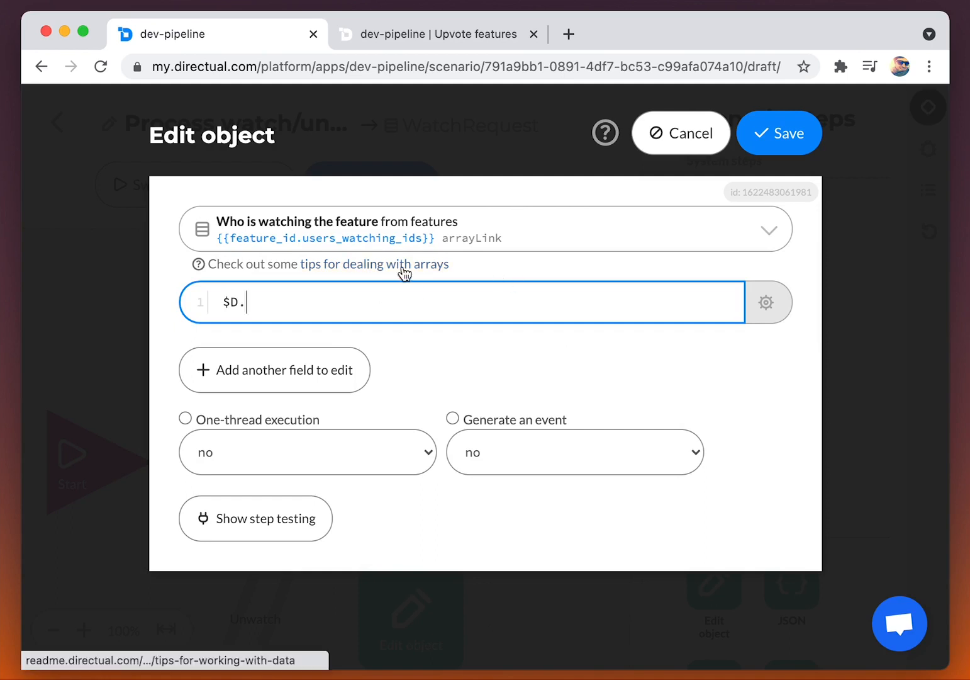
# Look up adding an array element in the documentation's array tips, and start the value expression with $D.concat.
pyautogui.keyDown('super'); pyautogui.click(402, 267); pyautogui.keyUp('super')
pyautogui.click(391, 35)
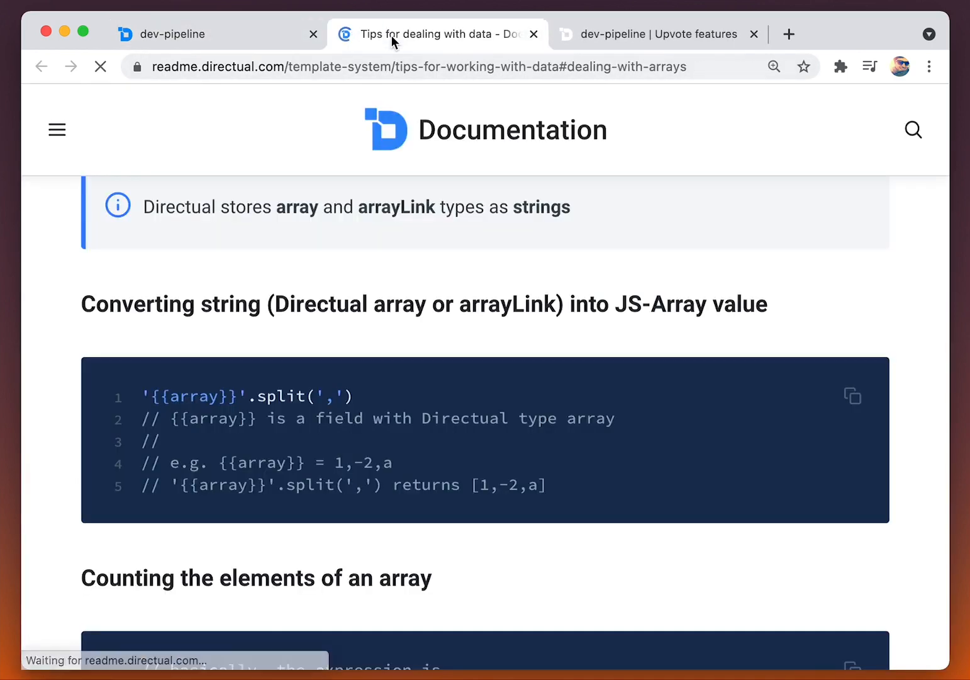
pyautogui.scroll(-6, 176, 292)
pyautogui.scroll(-10, 175, 293)
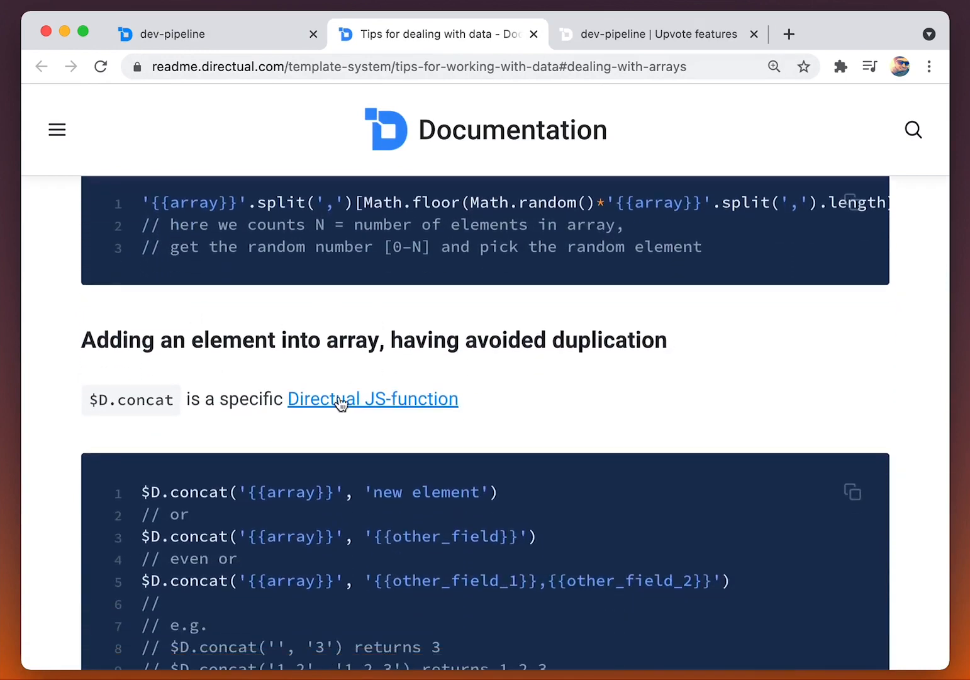
pyautogui.click(199, 34)
pyautogui.tripleClick(262, 297)
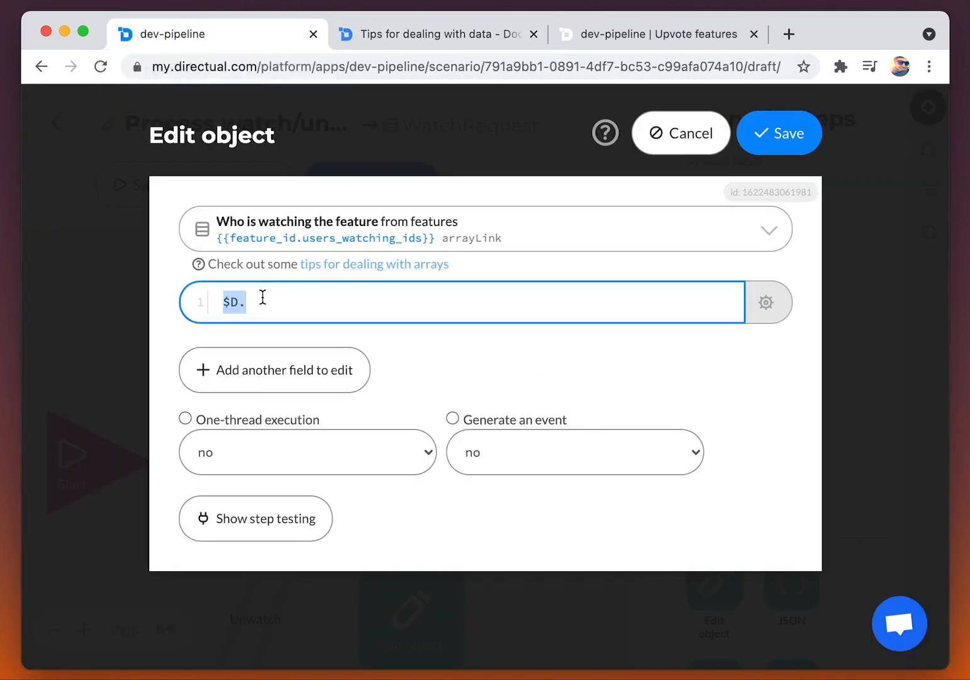
pyautogui.write('$D.concat("{{')
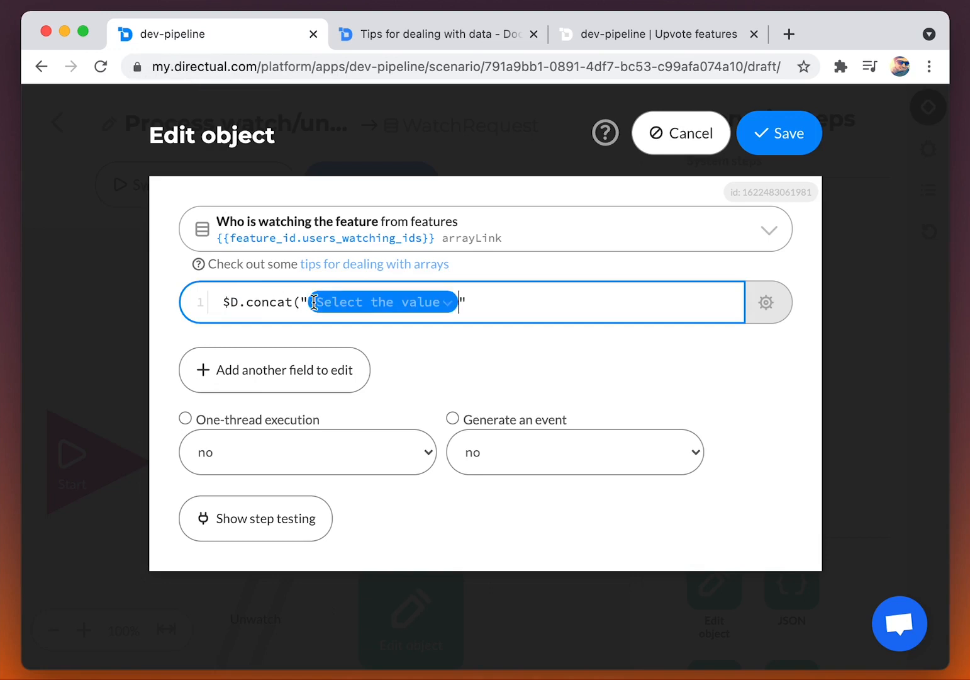
# Insert {{feature_id.users_watching_ids}} as the first argument of the $D.concat expression.
pyautogui.click(350, 302)
pyautogui.write('use')
pyautogui.press('BackSpace')
pyautogui.press('BackSpace')
pyautogui.press('BackSpace')
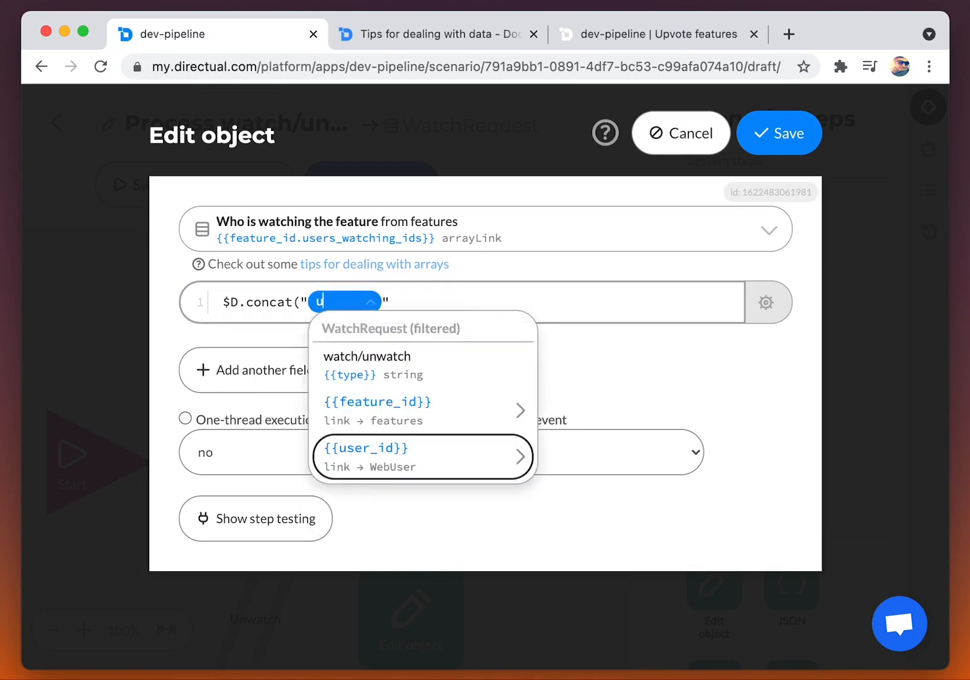
pyautogui.press('Up')
pyautogui.press('Right')
pyautogui.write('wat')
pyautogui.press('Return')
# Add {{user_id}} as the second quoted argument of $D.concat, close the expression and save the Edit object step.
pyautogui.click(650, 305)
pyautogui.write('","')
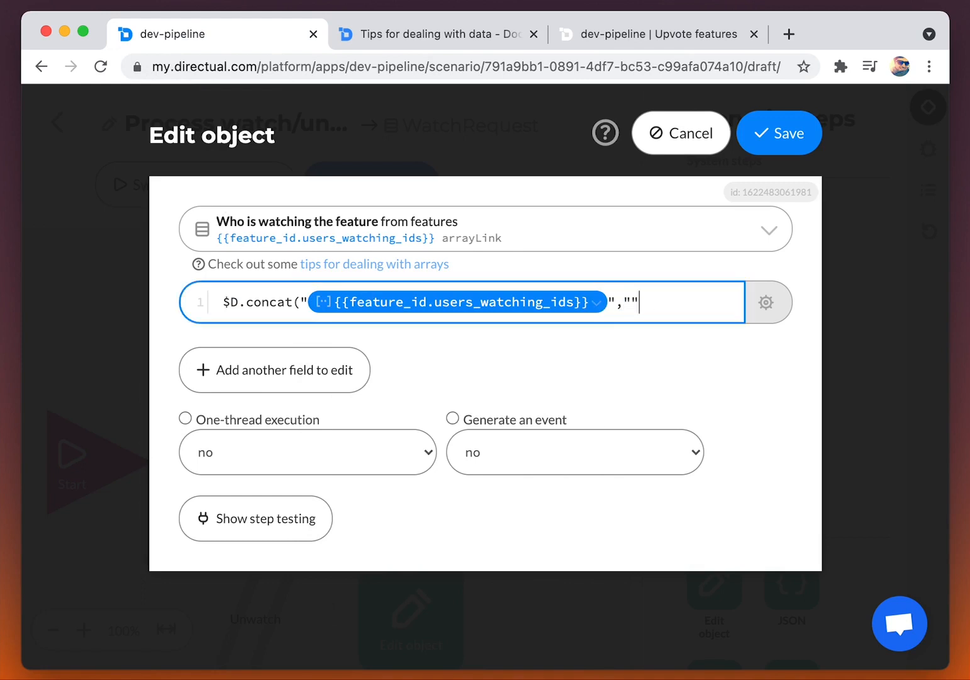
pyautogui.write('{{')
pyautogui.click(317, 325)
pyautogui.write('use')
pyautogui.press('Return')
pyautogui.click(383, 325)
pyautogui.write(')')
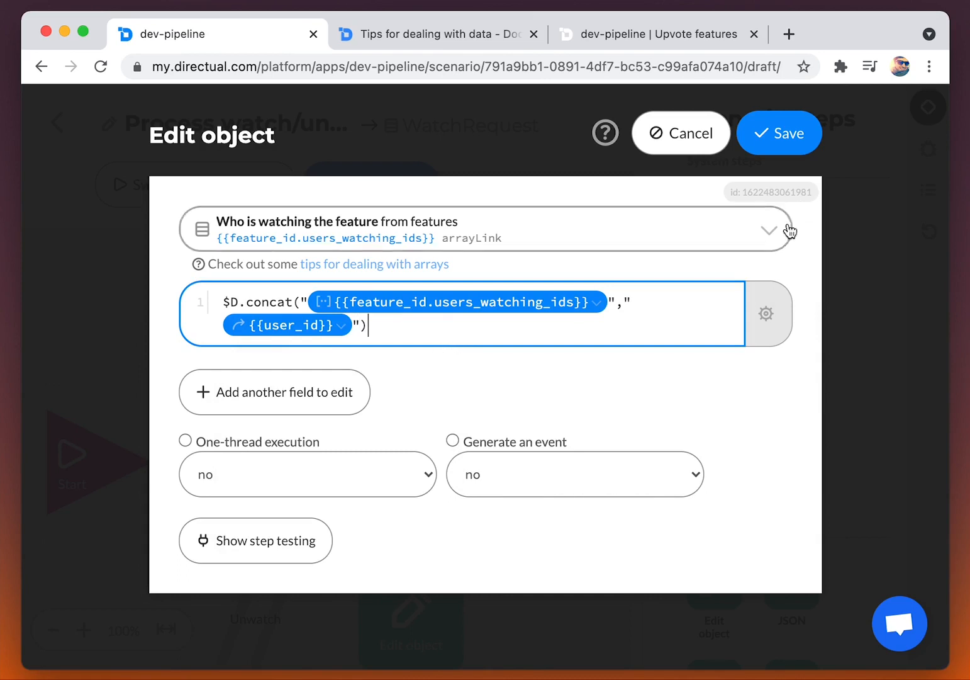
pyautogui.click(788, 138)
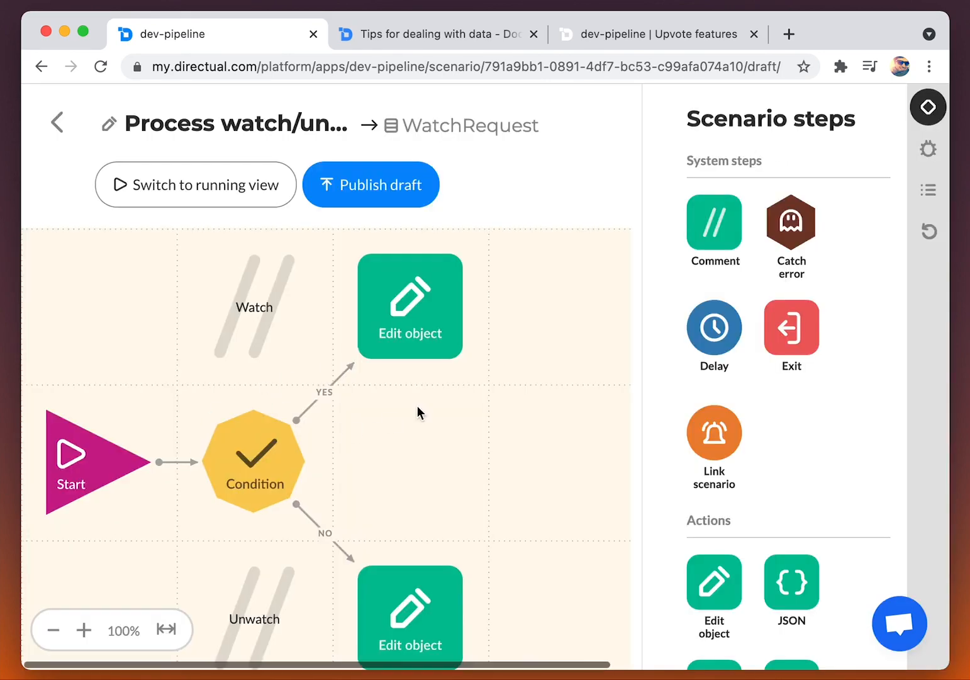
# In the NO branch's Edit object step, choose {{feature_id.users_watching_ids}} as the field to edit.
pyautogui.scroll(-2, 412, 409)
pyautogui.click(419, 501)
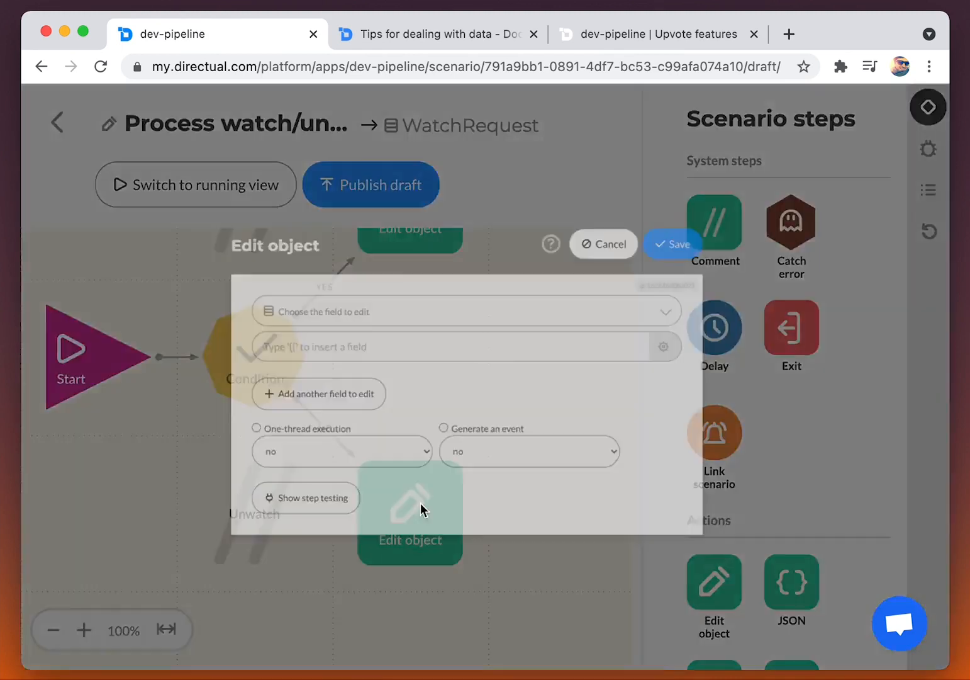
pyautogui.click(292, 234)
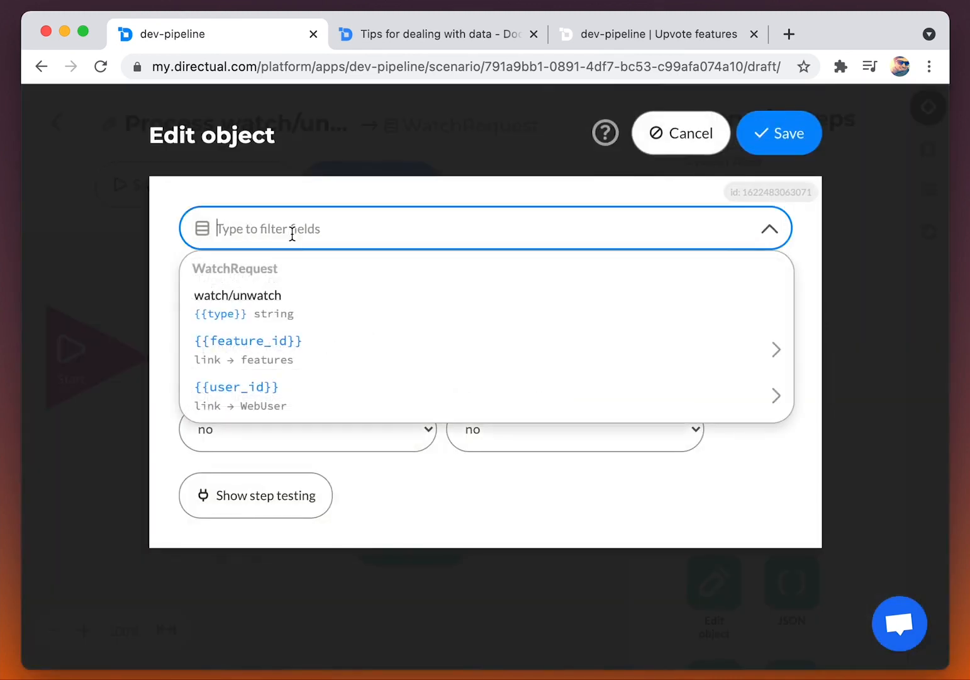
pyautogui.write('fea')
pyautogui.press('Right')
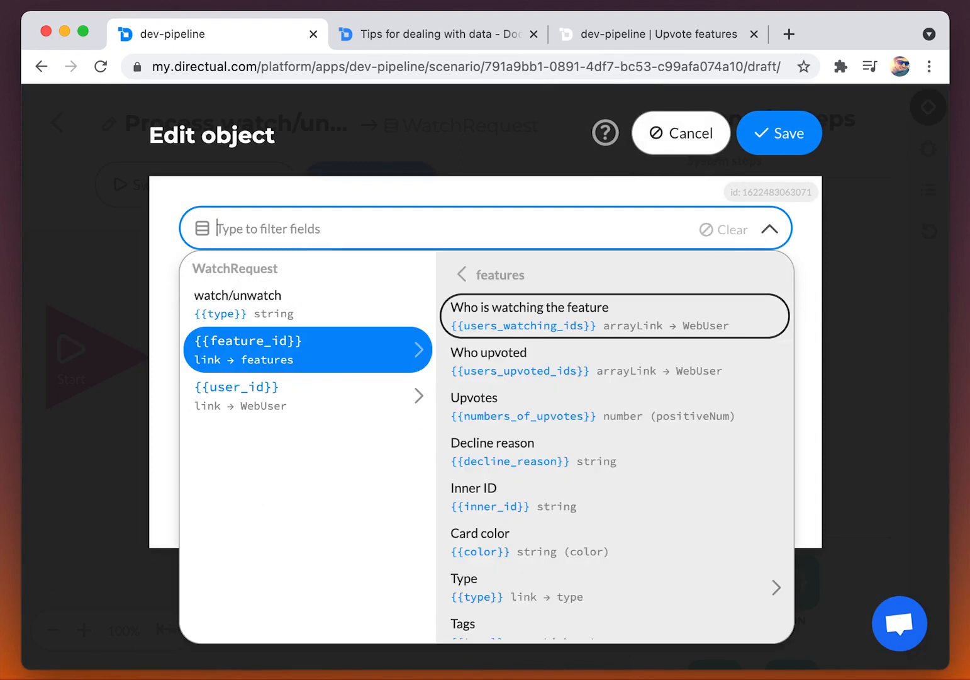
pyautogui.write('wat')
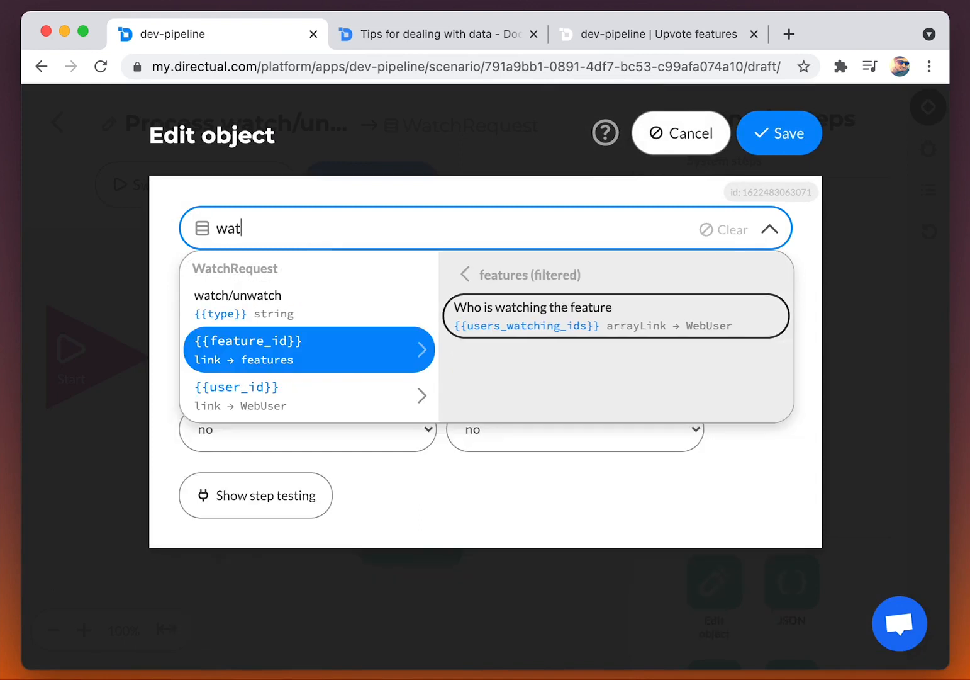
pyautogui.press('Return')
# Look up removing an array element in the documentation, enter $D.splice as the value and turn on JS evaluation.
pyautogui.click(411, 35)
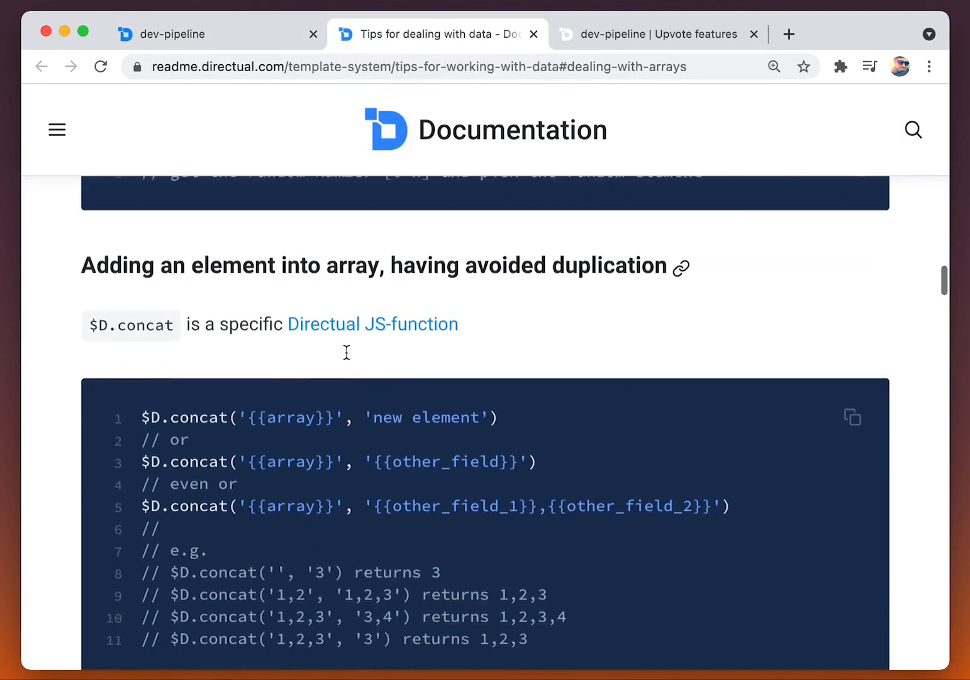
pyautogui.scroll(-15, 346, 351)
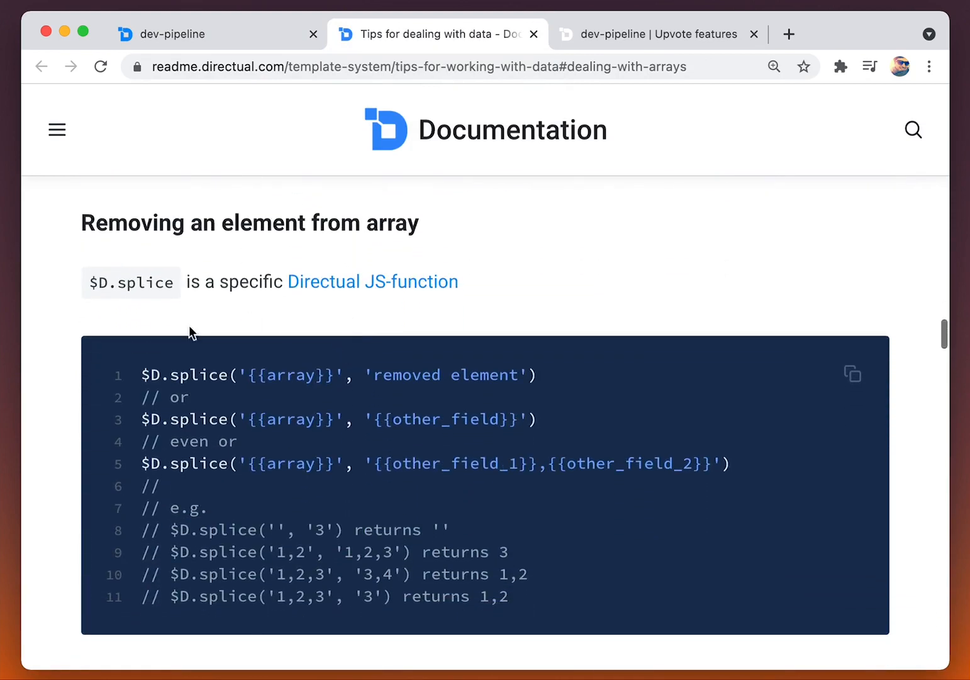
pyautogui.scroll(1, 148, 354)
pyautogui.click(196, 46)
pyautogui.click(250, 297)
pyautogui.write('$D.splice')
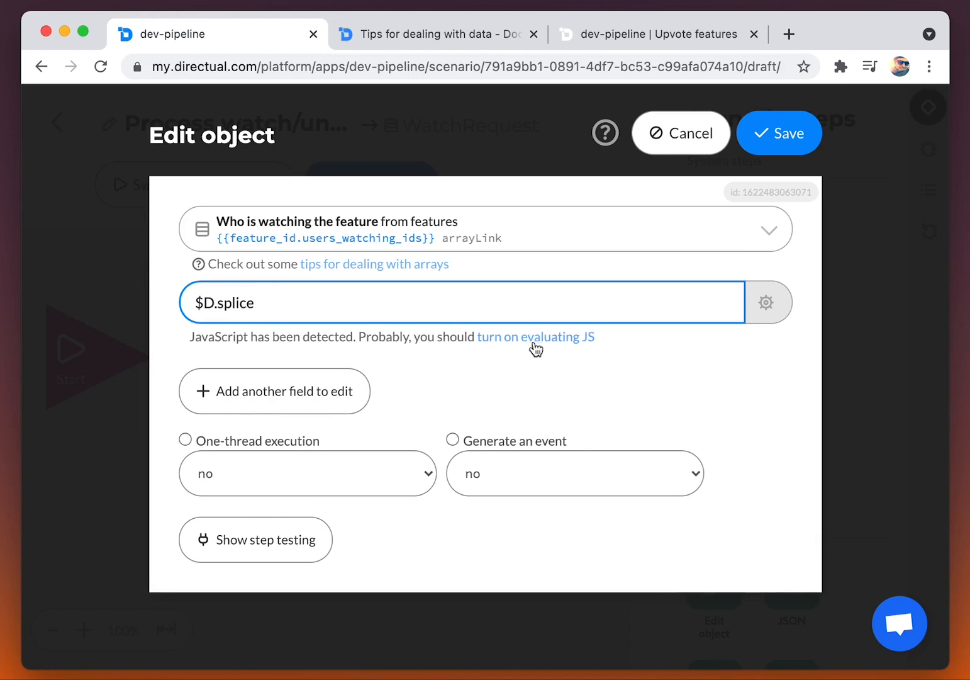
pyautogui.click(534, 343)
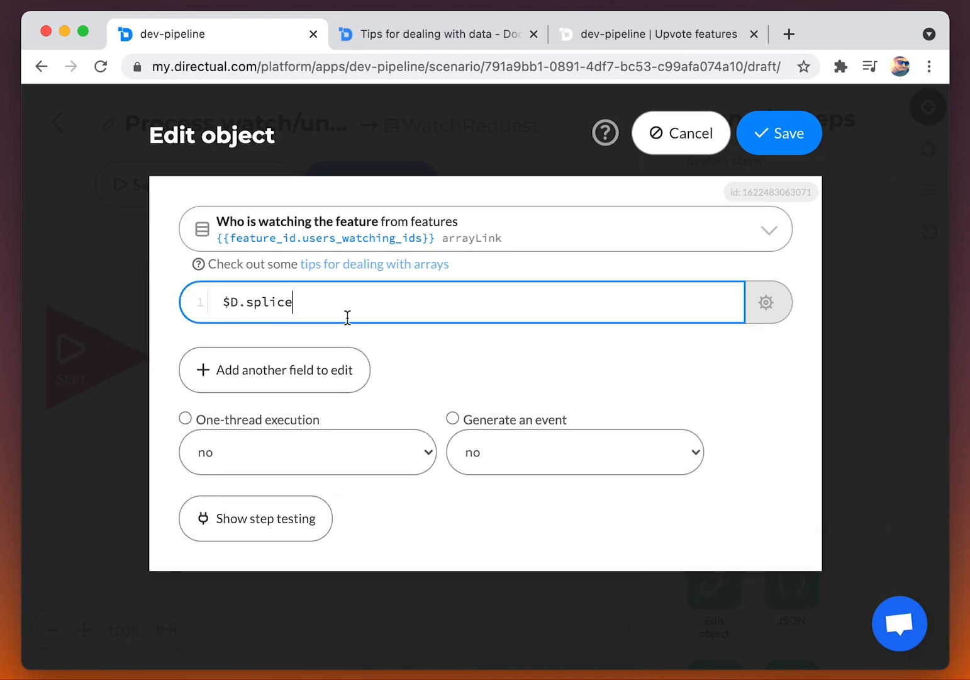
# Complete the value expression as $D.splice("{{feature_id.users_watching_ids}}","{{user_id}}").
pyautogui.write('splice("{{')
pyautogui.click(362, 303)
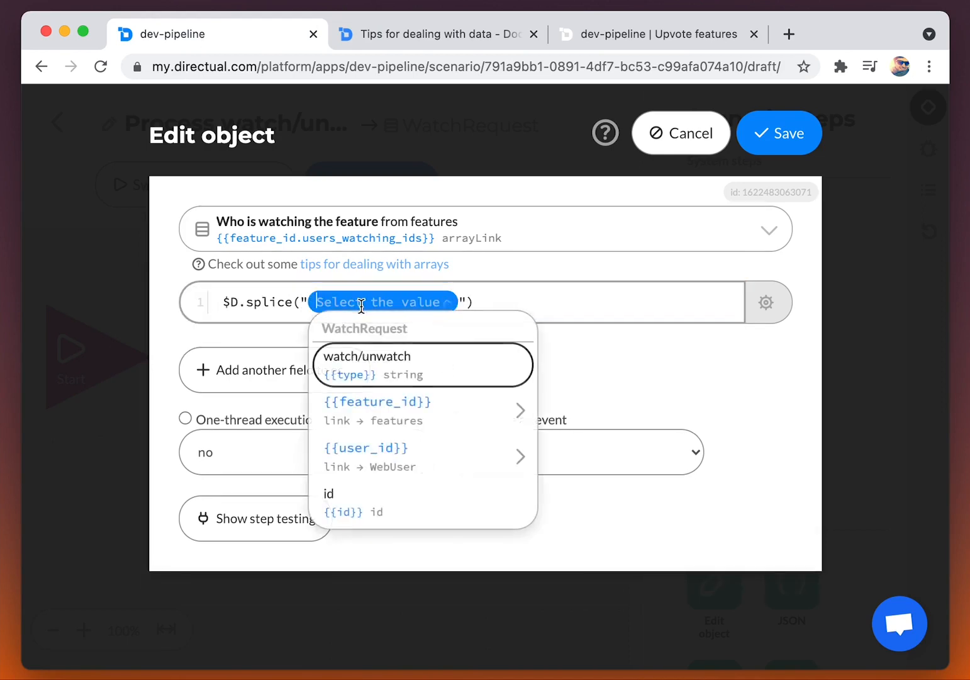
pyautogui.click(435, 405)
pyautogui.write('wa')
pyautogui.press('Return')
pyautogui.click(621, 301)
pyautogui.write(',"{{')
pyautogui.click(325, 324)
pyautogui.write('use')
pyautogui.press('Return')
pyautogui.click(373, 332)
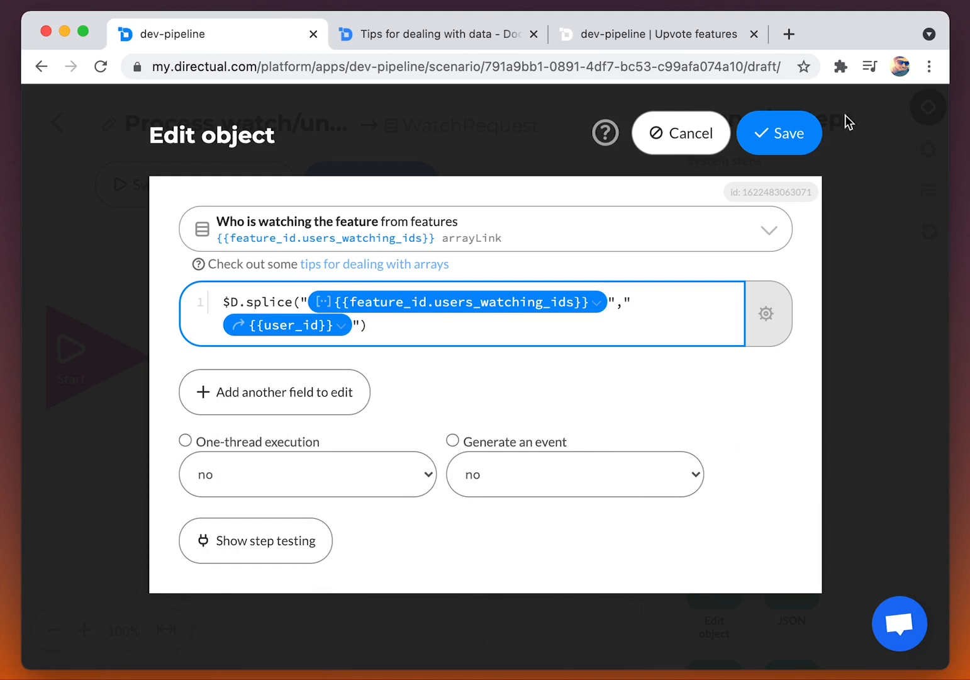
# Save the Edit object step and publish the scenario draft.
pyautogui.click(794, 136)
pyautogui.click(362, 183)
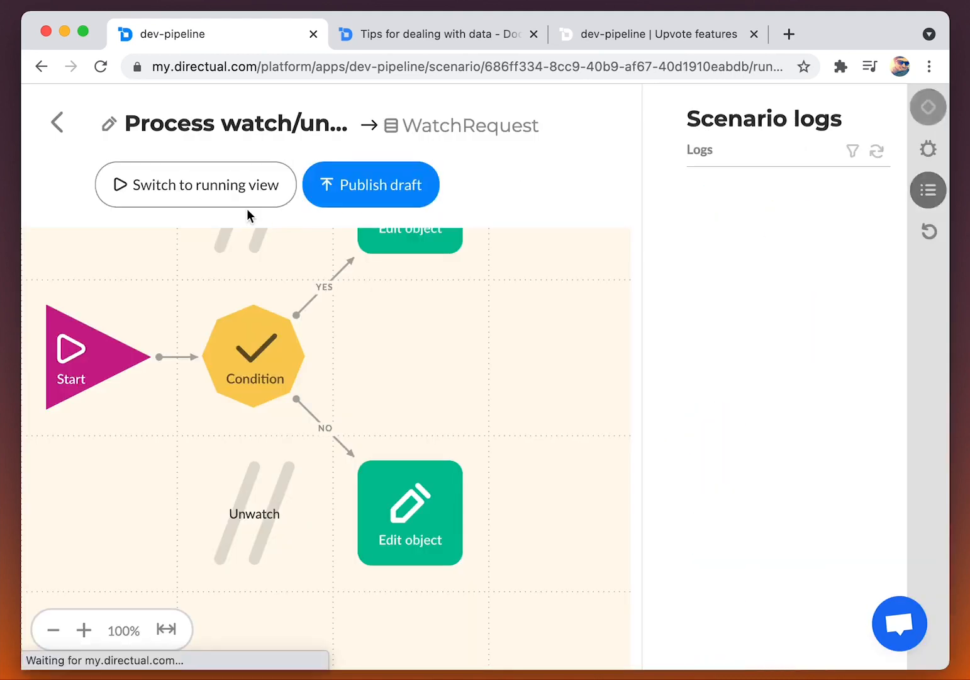
pyautogui.click(291, 188)
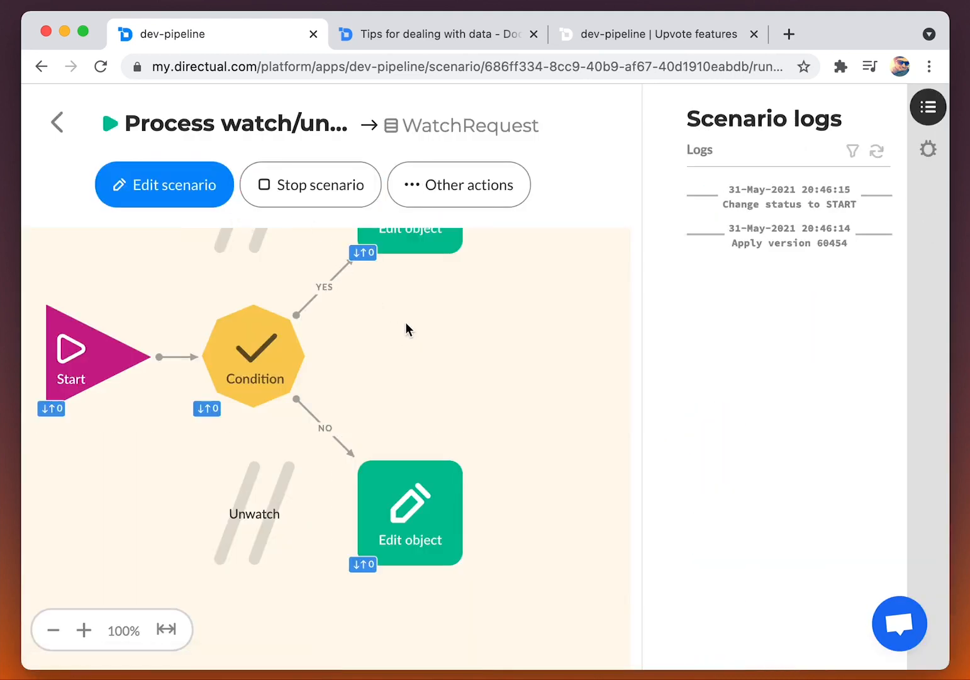
pyautogui.scroll(2, 406, 321)
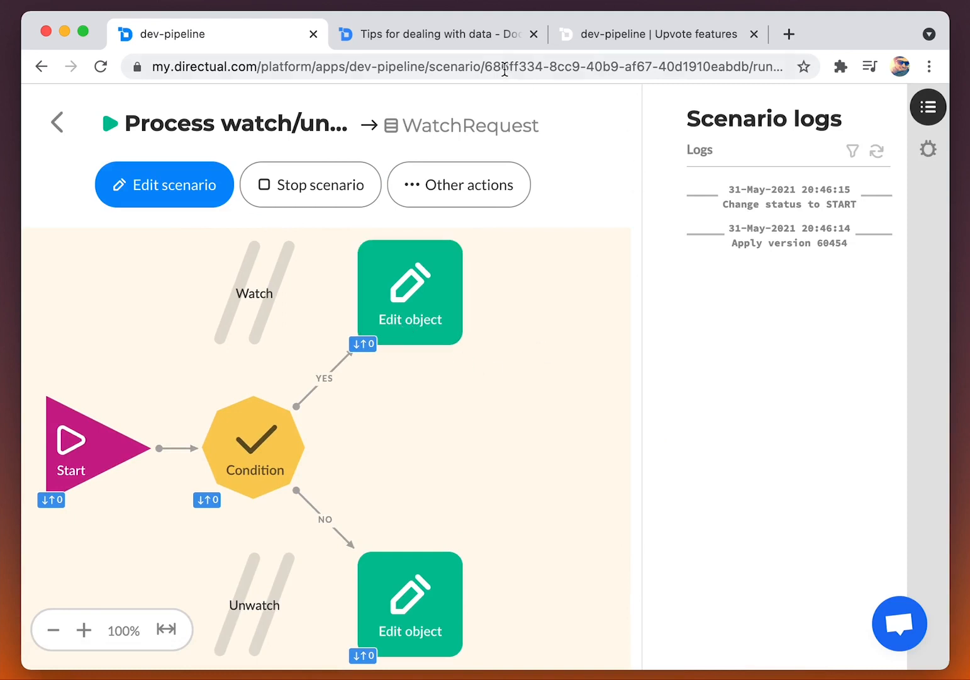
# On the portal's Upvote features page, watch the T-1 Hello feature and check the Watch features page.
pyautogui.click(625, 36)
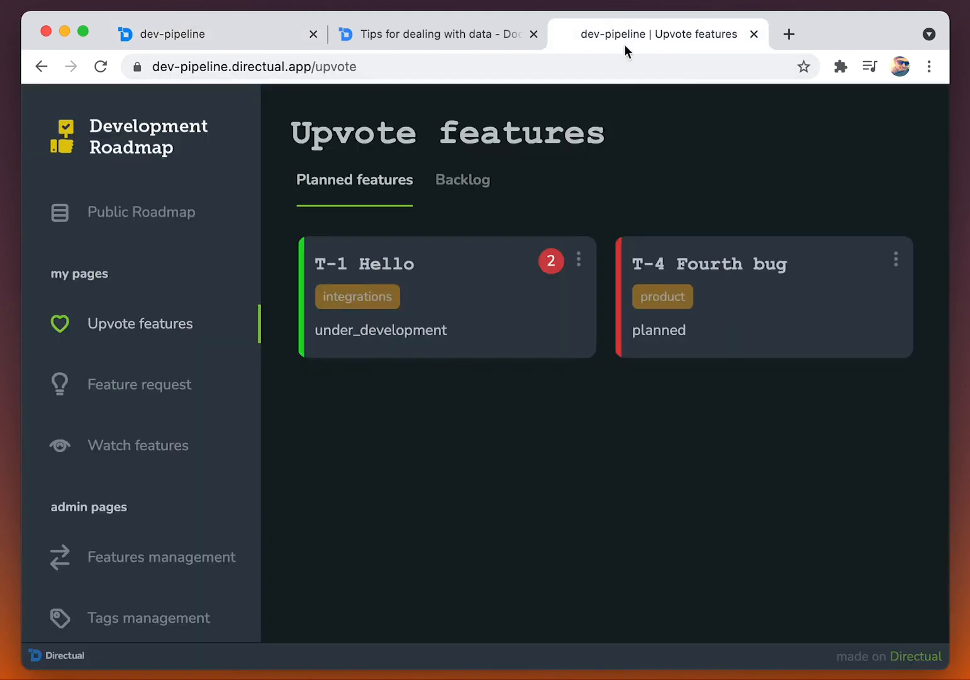
pyautogui.click(578, 264)
pyautogui.click(478, 306)
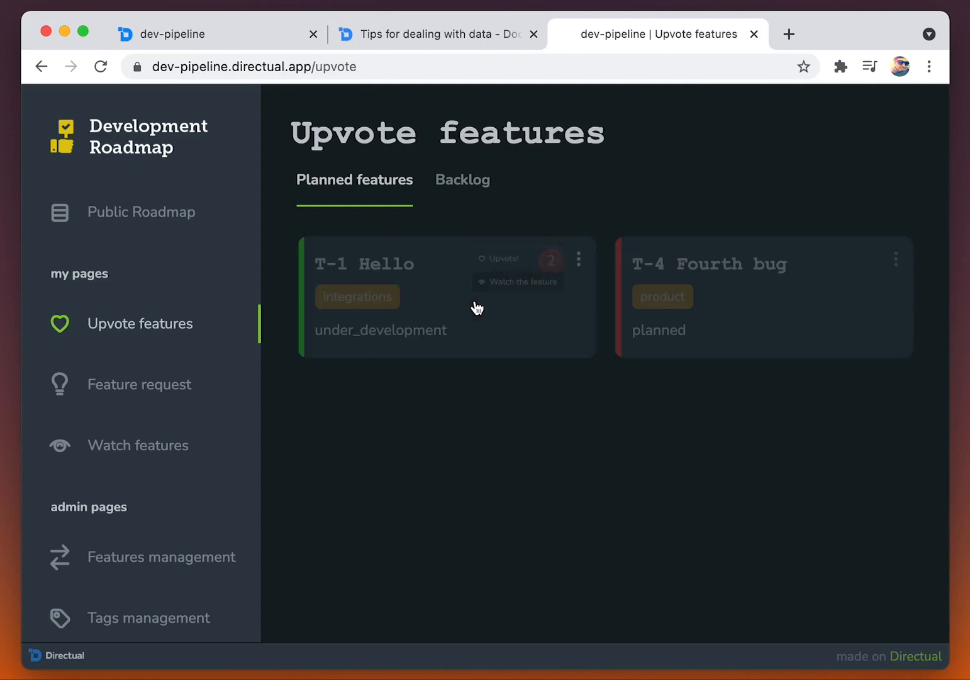
pyautogui.click(156, 452)
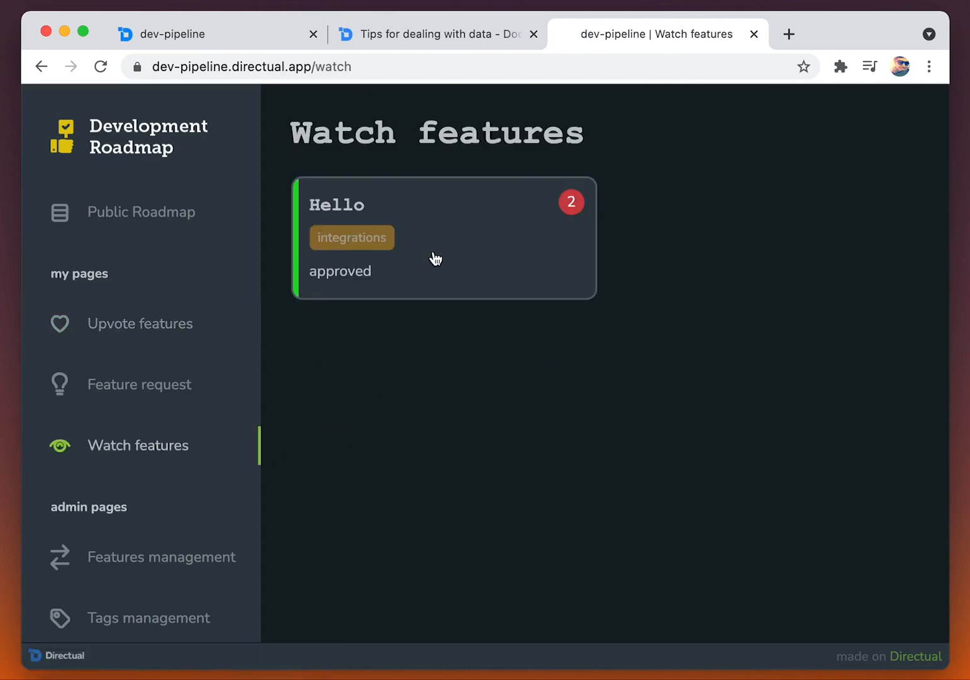
# Return to the dev-pipeline platform and open the Watch features web page in the page designer.
pyautogui.click(209, 38)
pyautogui.click(878, 151)
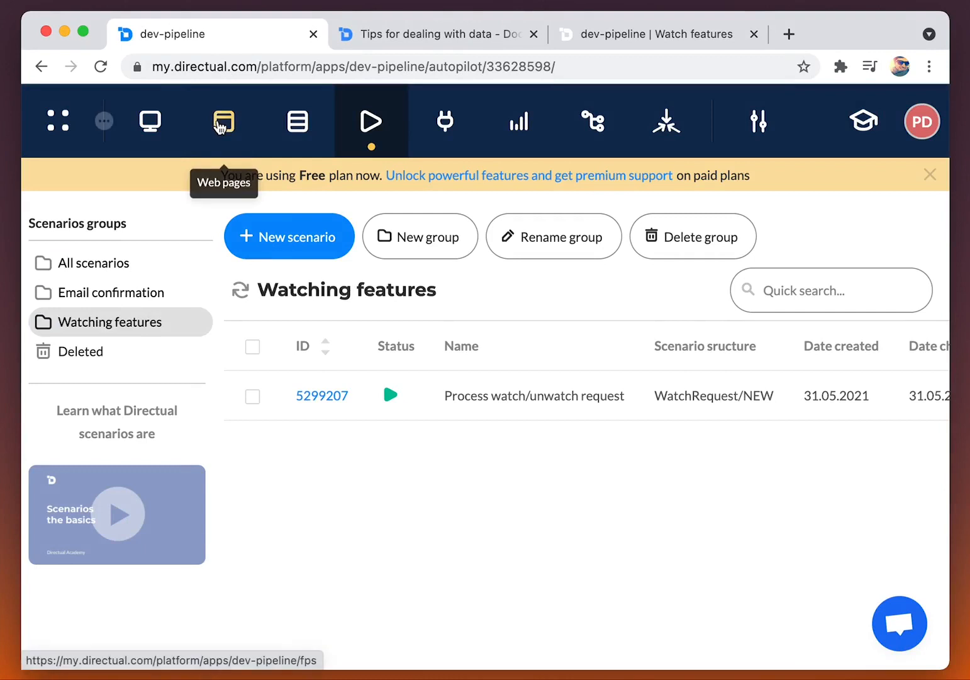
pyautogui.click(223, 124)
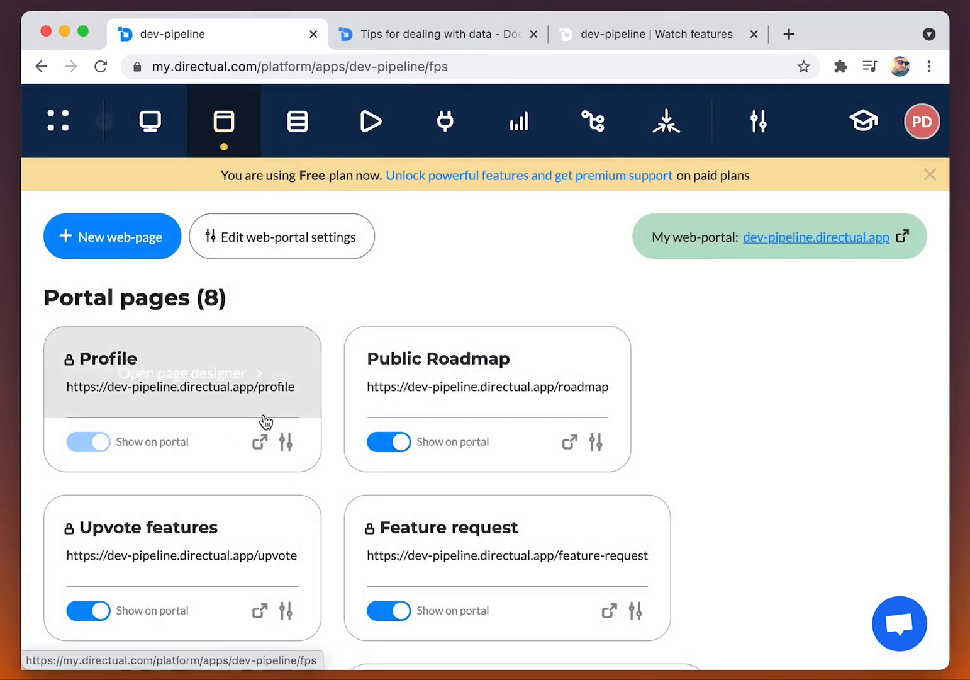
pyautogui.scroll(-3, 265, 491)
pyautogui.click(189, 541)
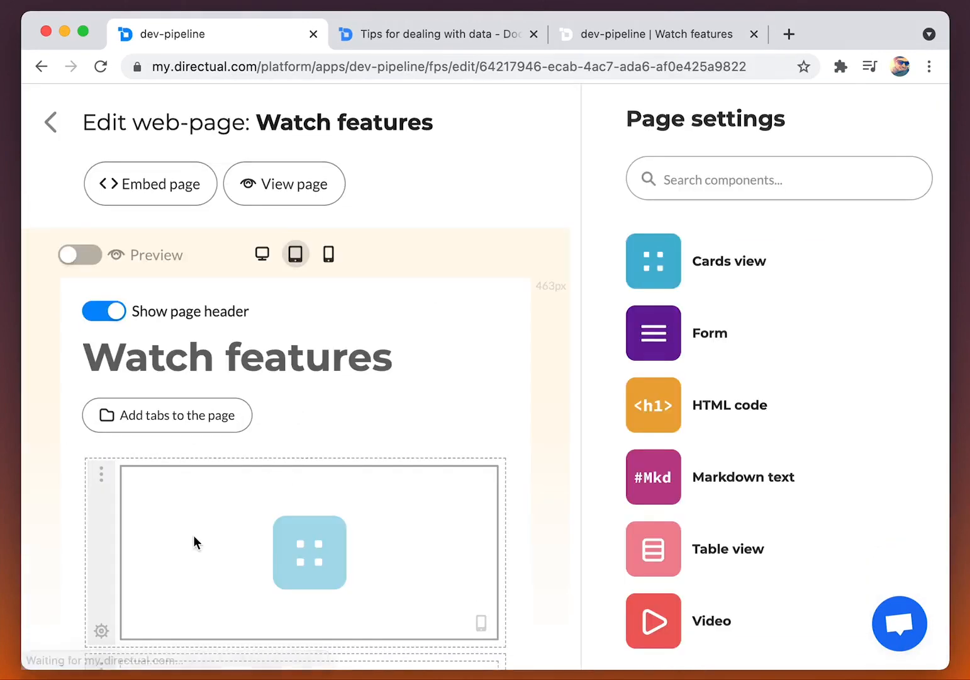
# Add an action named Unwatch to the page's Cards view component.
pyautogui.click(370, 511)
pyautogui.click(843, 230)
pyautogui.click(690, 338)
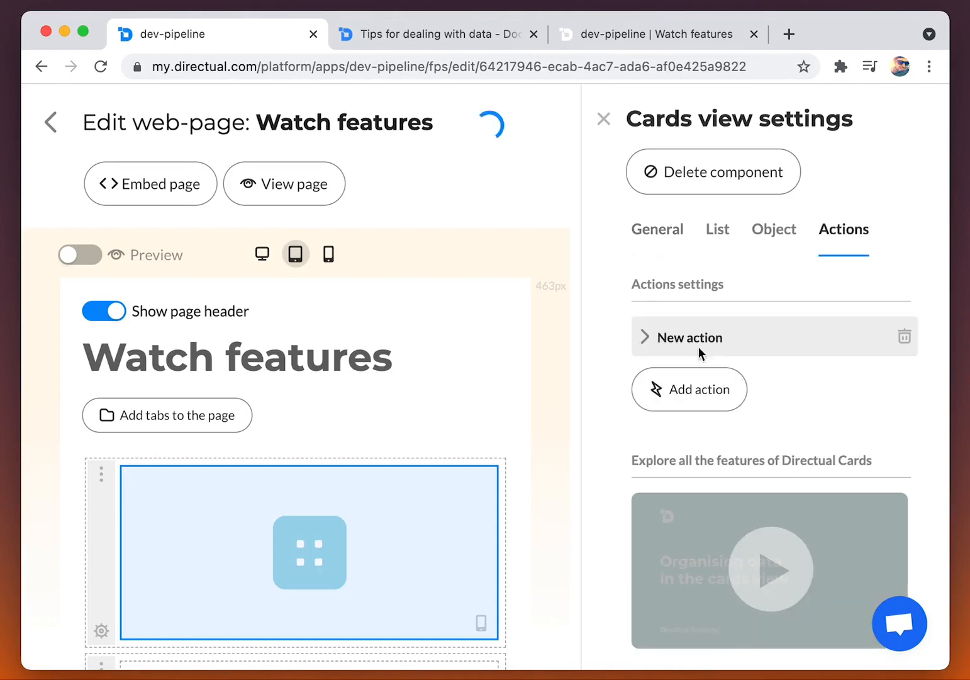
pyautogui.click(647, 340)
pyautogui.scroll(-2, 669, 352)
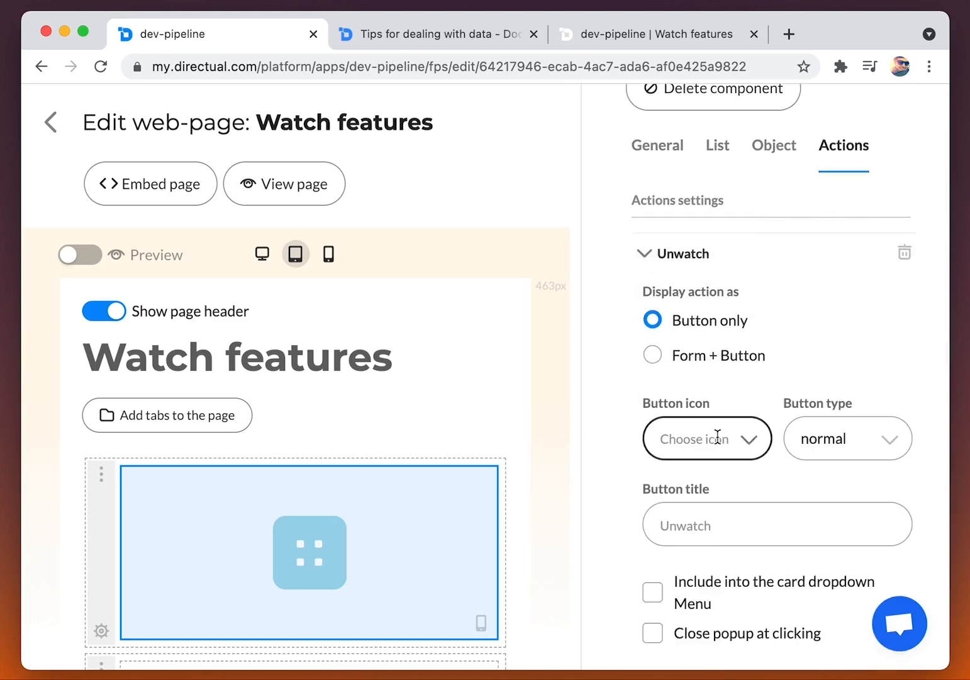
# Give the Unwatch action the hide icon, include it in the card dropdown menu and make it close the popup at clicking.
pyautogui.click(717, 436)
pyautogui.write('hide')
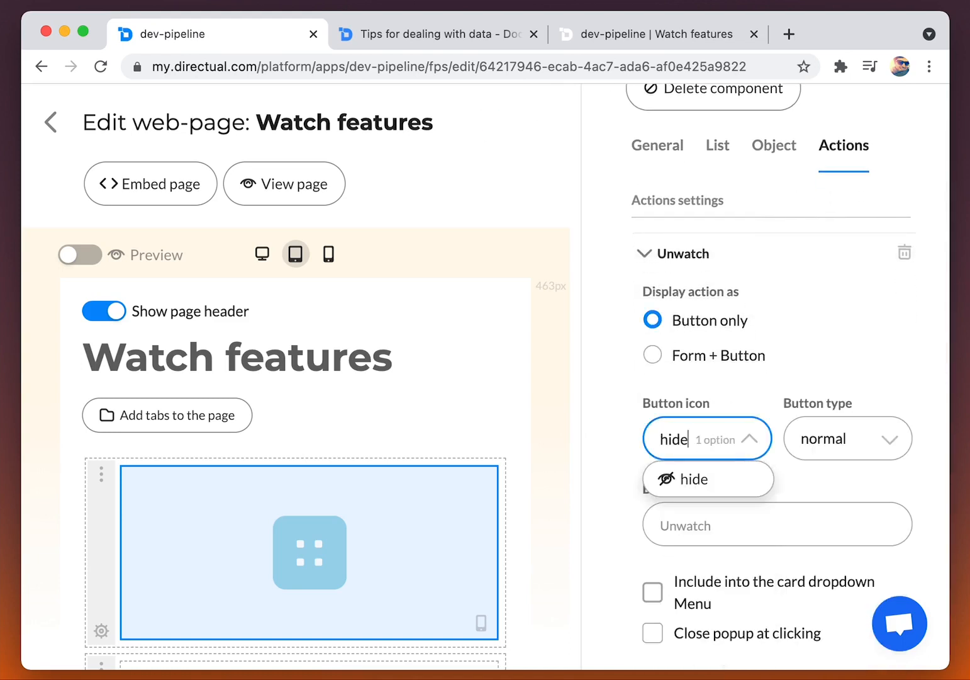
pyautogui.click(693, 479)
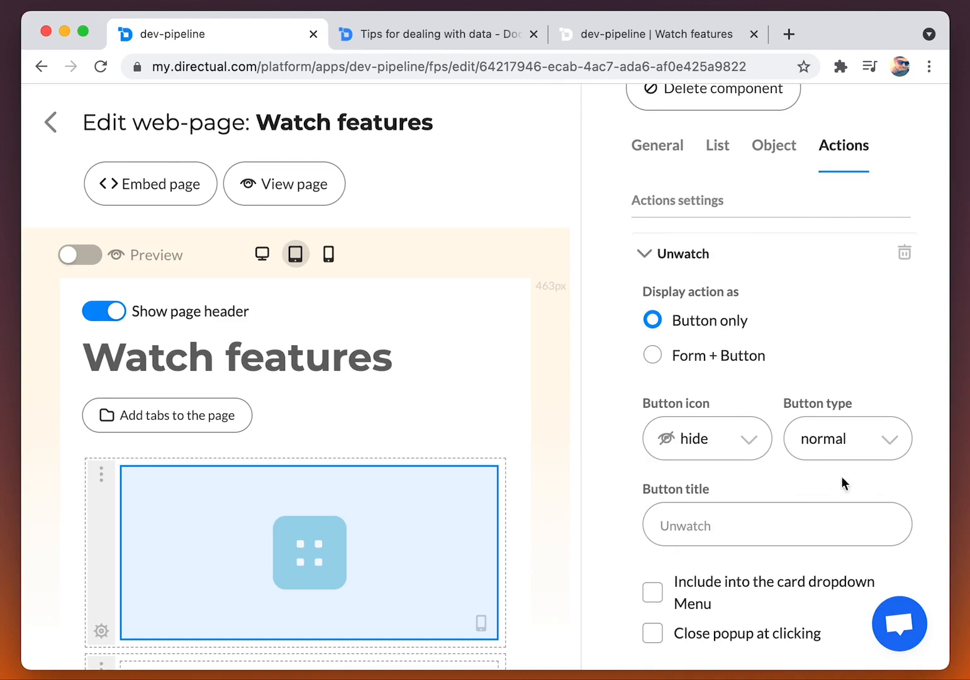
pyautogui.scroll(-3, 774, 484)
pyautogui.click(684, 451)
pyautogui.click(685, 486)
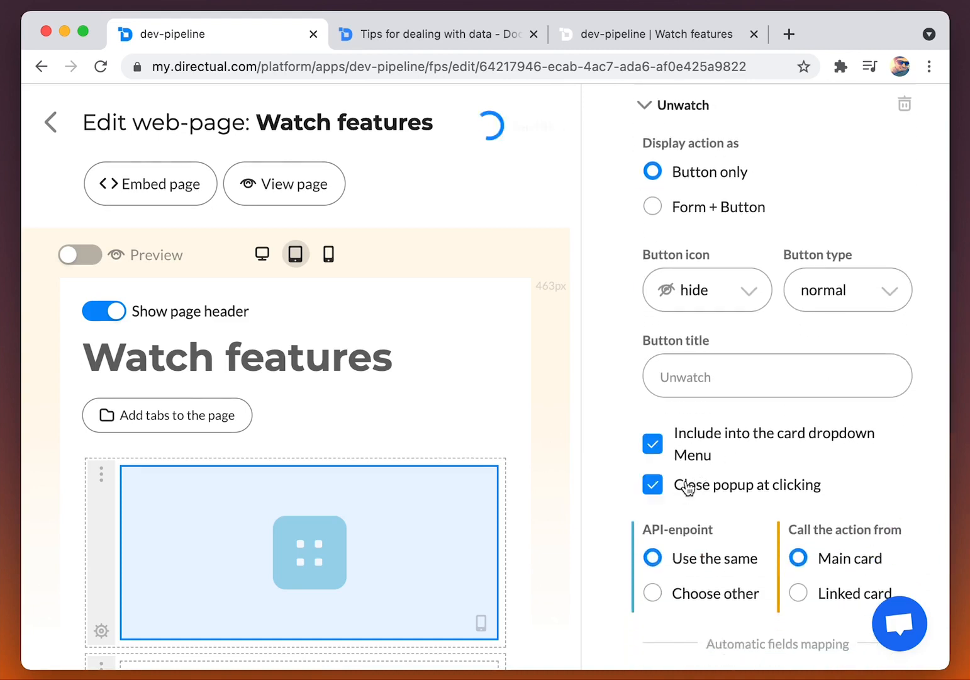
# Make the Unwatch action use the other API endpoint watchFeature and widen the component settings area.
pyautogui.scroll(-3, 690, 474)
pyautogui.click(683, 419)
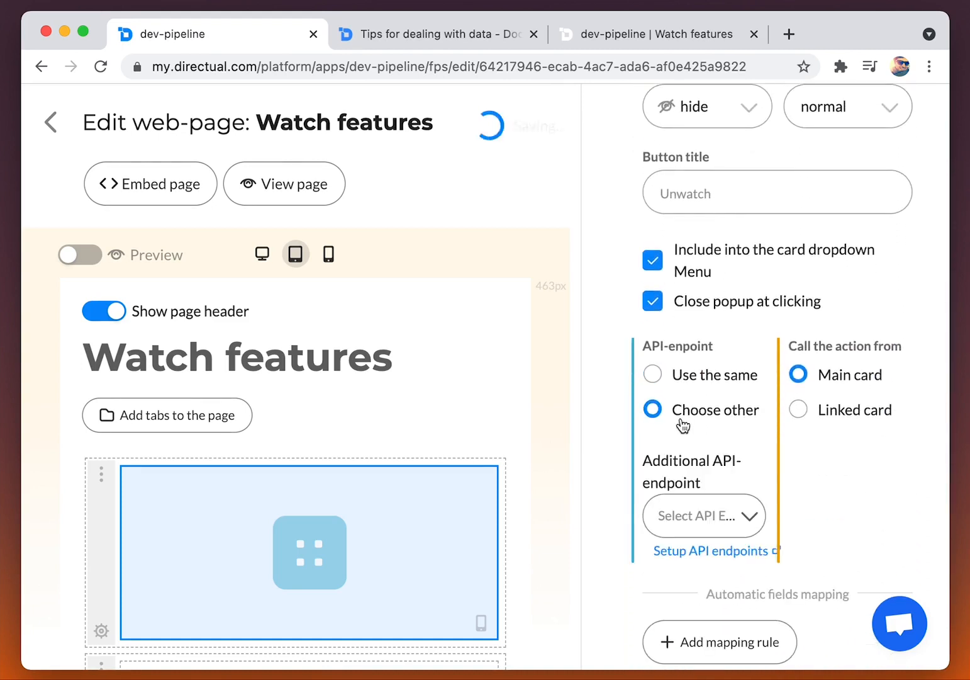
pyautogui.click(682, 513)
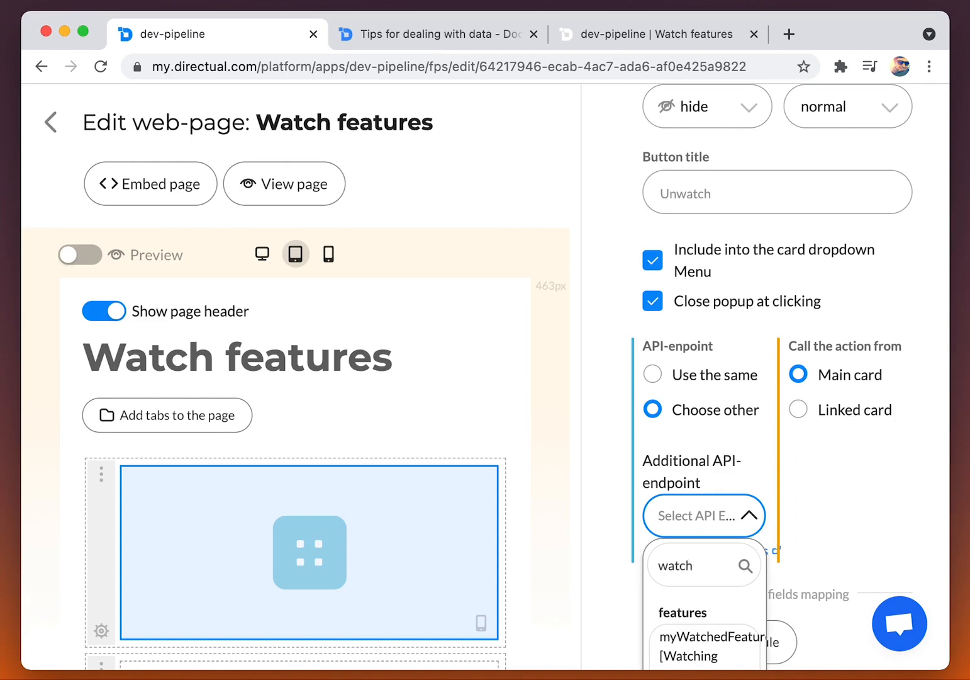
pyautogui.write('watch')
pyautogui.scroll(-2, 705, 623)
pyautogui.click(686, 623)
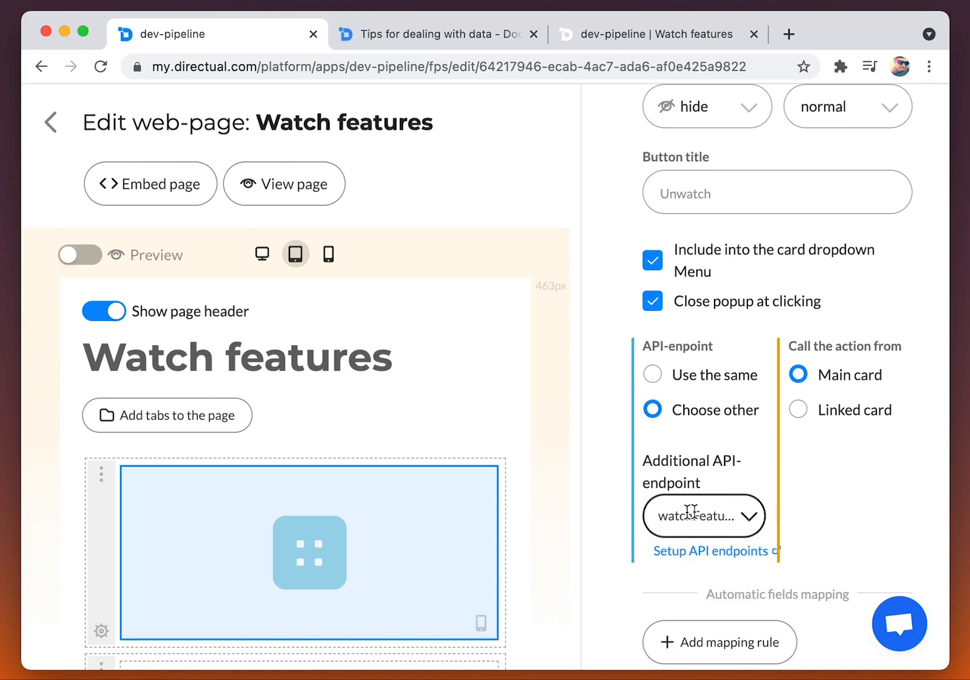
pyautogui.moveTo(582, 516); pyautogui.dragTo(553, 516)
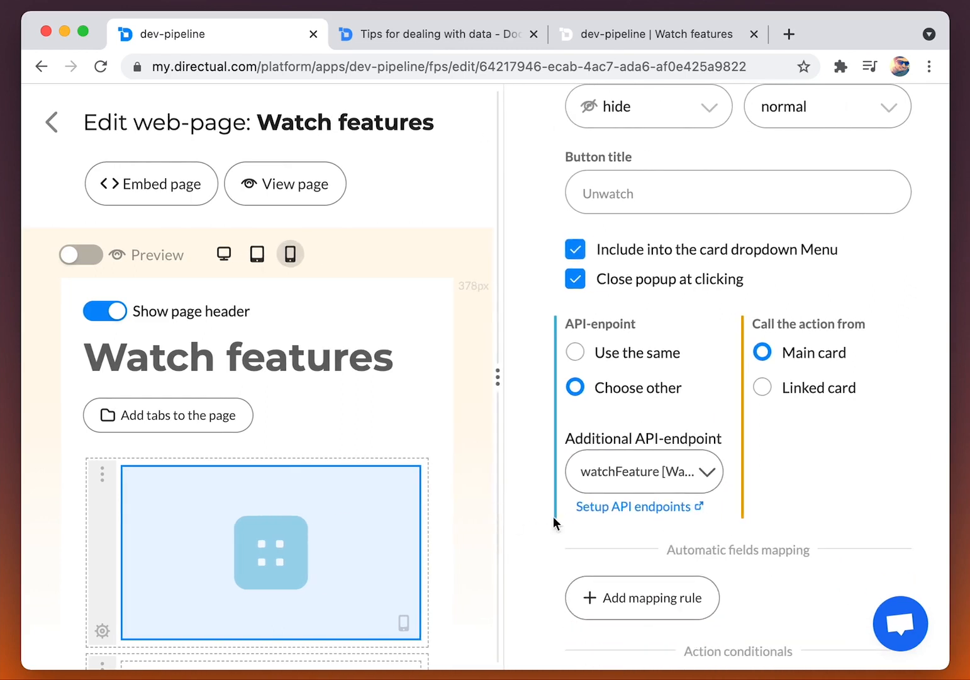
# Add a mapping rule that fills the watch/unwatch {{type}} field with the constant unwatch.
pyautogui.scroll(-5, 632, 466)
pyautogui.click(633, 466)
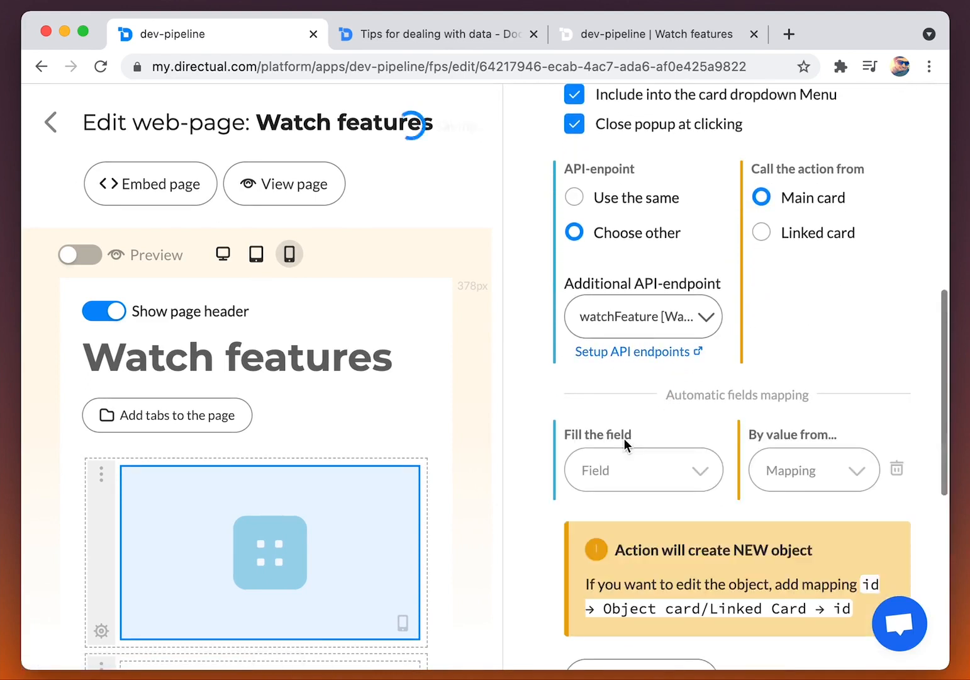
pyautogui.scroll(-4, 629, 402)
pyautogui.click(645, 349)
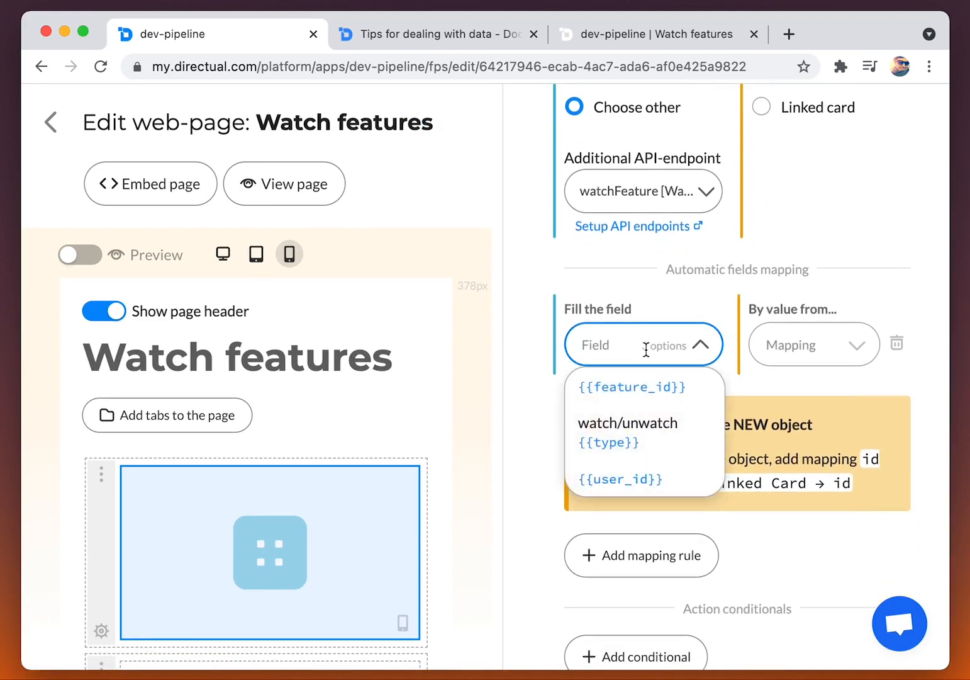
pyautogui.click(654, 448)
pyautogui.click(798, 346)
pyautogui.click(806, 383)
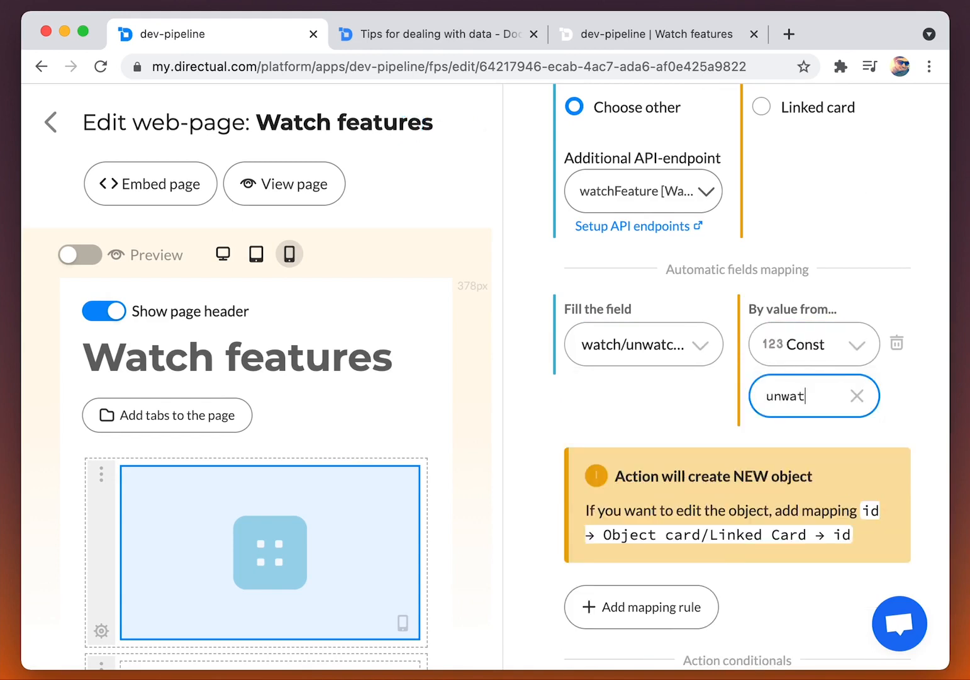
# Add a mapping rule that fills {{feature_id}} with the object card's id.
pyautogui.click(642, 597)
pyautogui.click(639, 461)
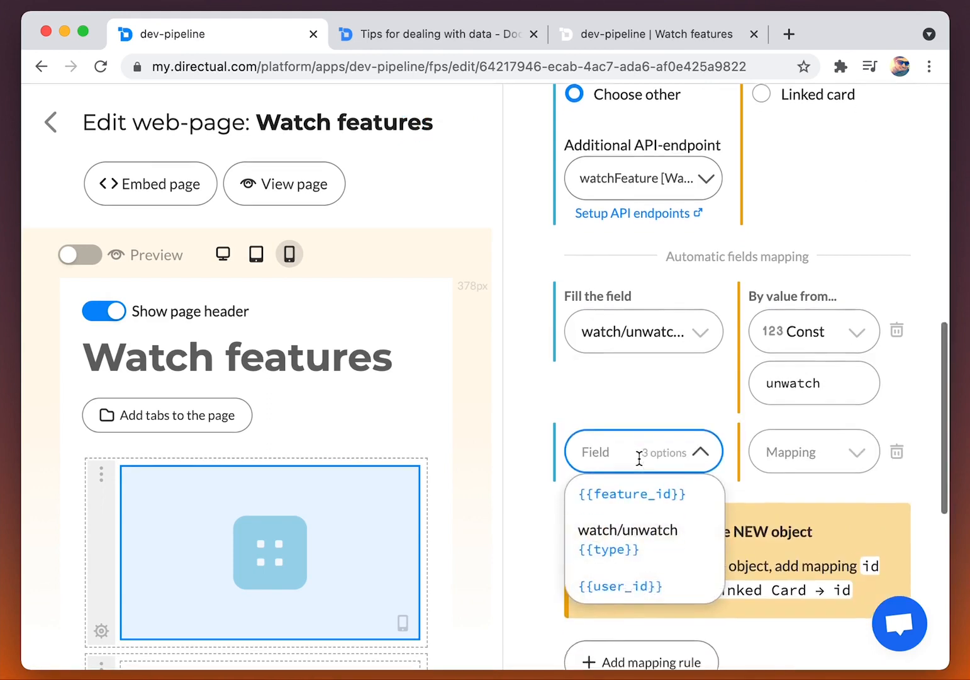
pyautogui.scroll(-2, 639, 458)
pyautogui.click(630, 432)
pyautogui.click(825, 393)
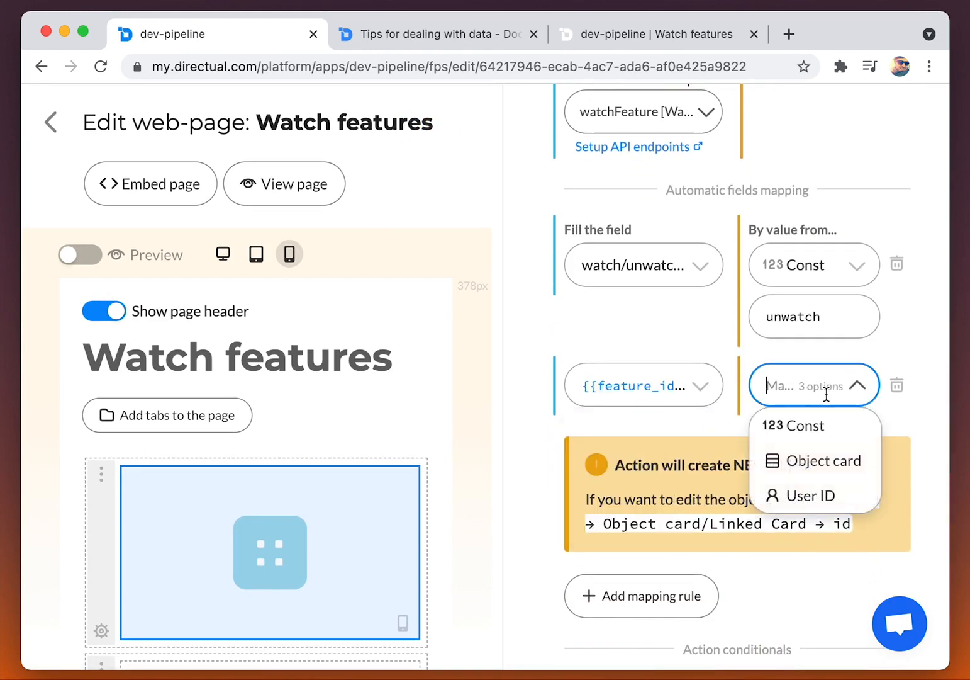
pyautogui.click(814, 434)
pyautogui.click(804, 385)
pyautogui.click(809, 460)
pyautogui.click(805, 447)
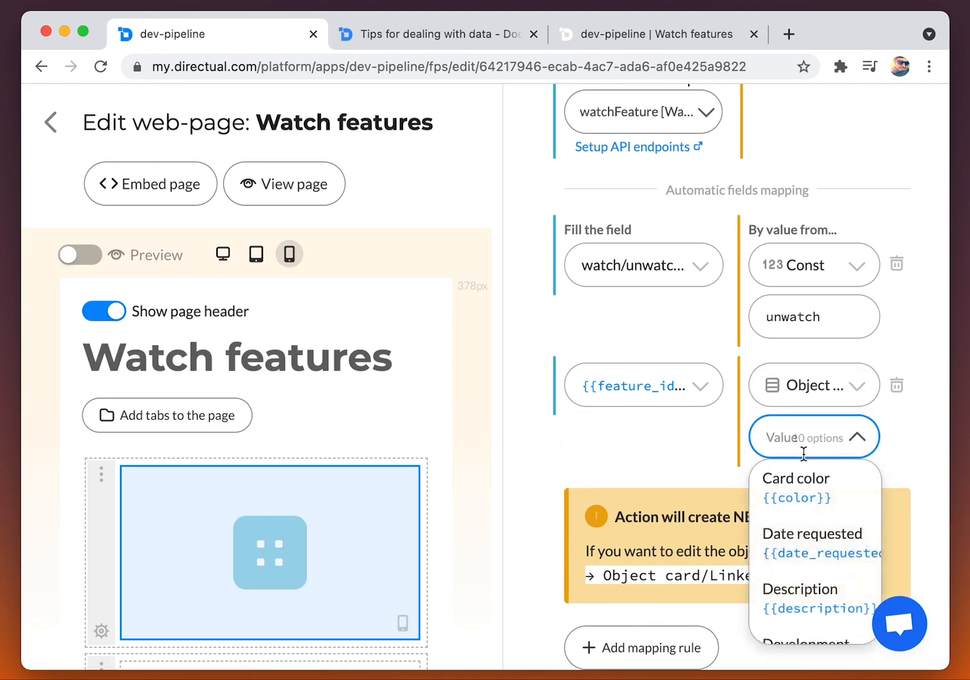
pyautogui.write('id')
pyautogui.press('Return')
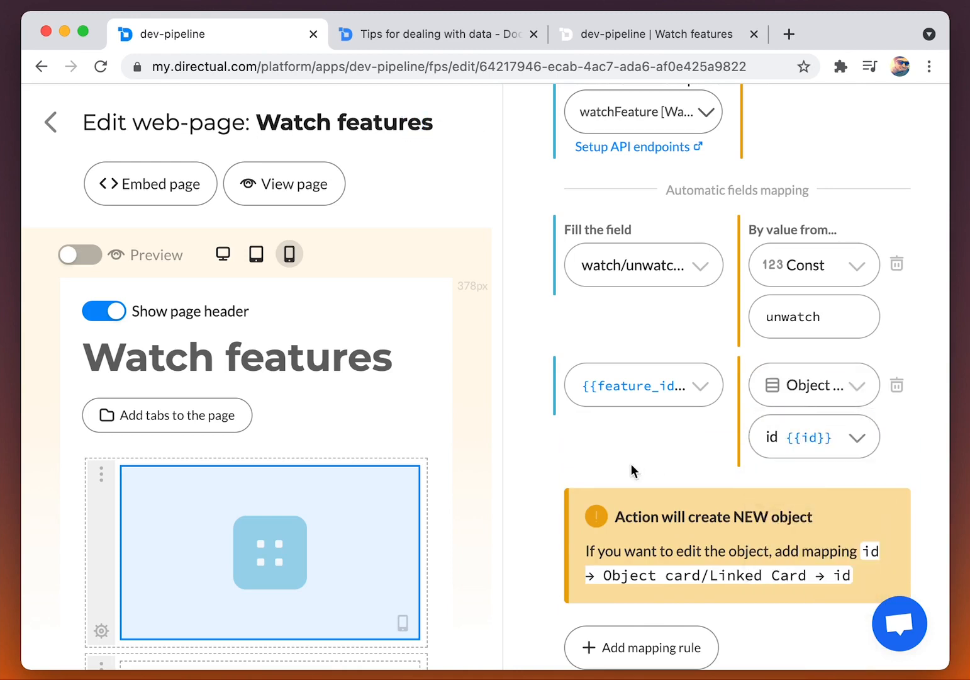
# Add a mapping rule that fills {{user_id}} with the User ID and review the action's settings.
pyautogui.click(654, 648)
pyautogui.click(649, 511)
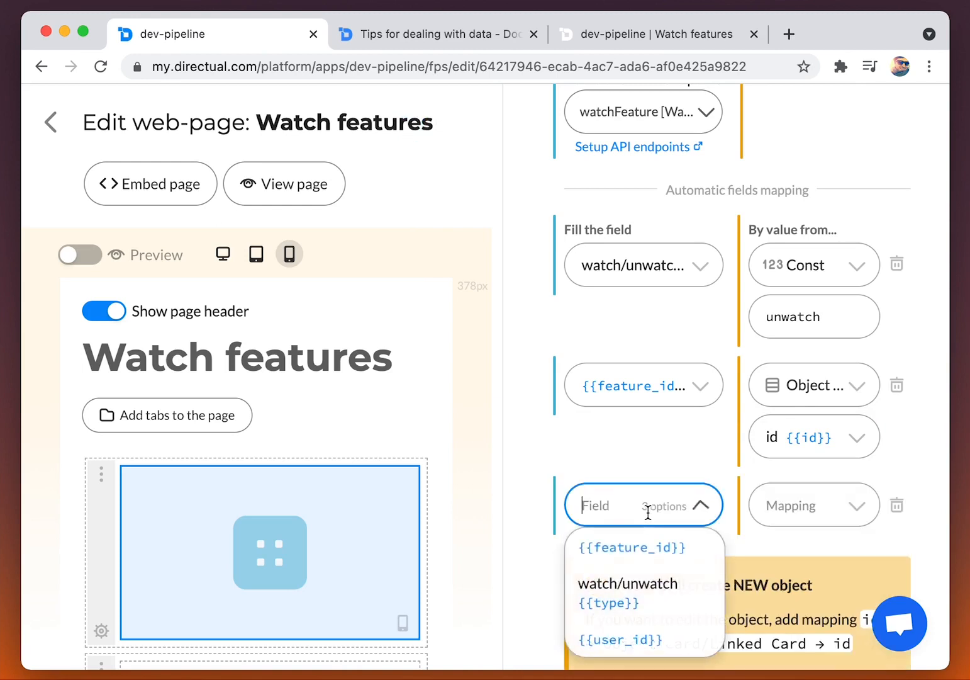
pyautogui.click(646, 638)
pyautogui.click(808, 507)
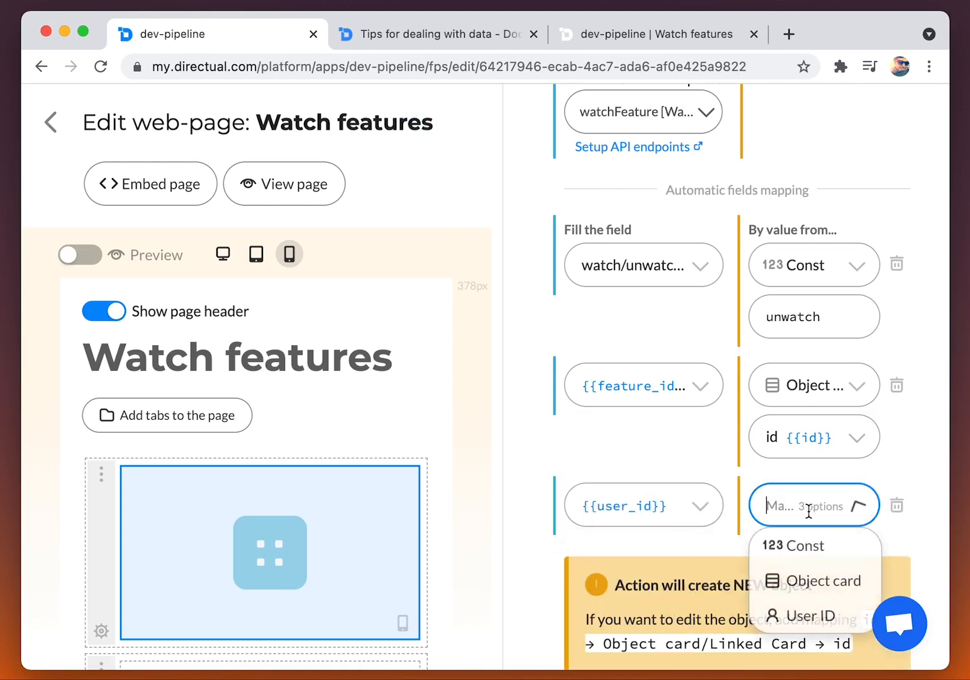
pyautogui.click(812, 614)
pyautogui.scroll(-15, 706, 462)
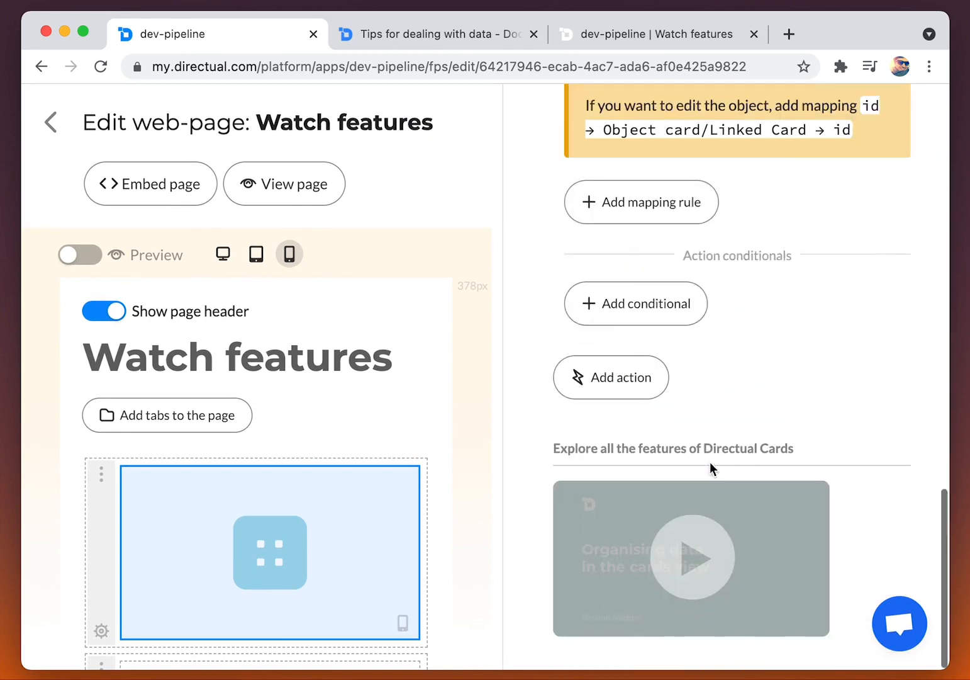
pyautogui.scroll(15, 702, 465)
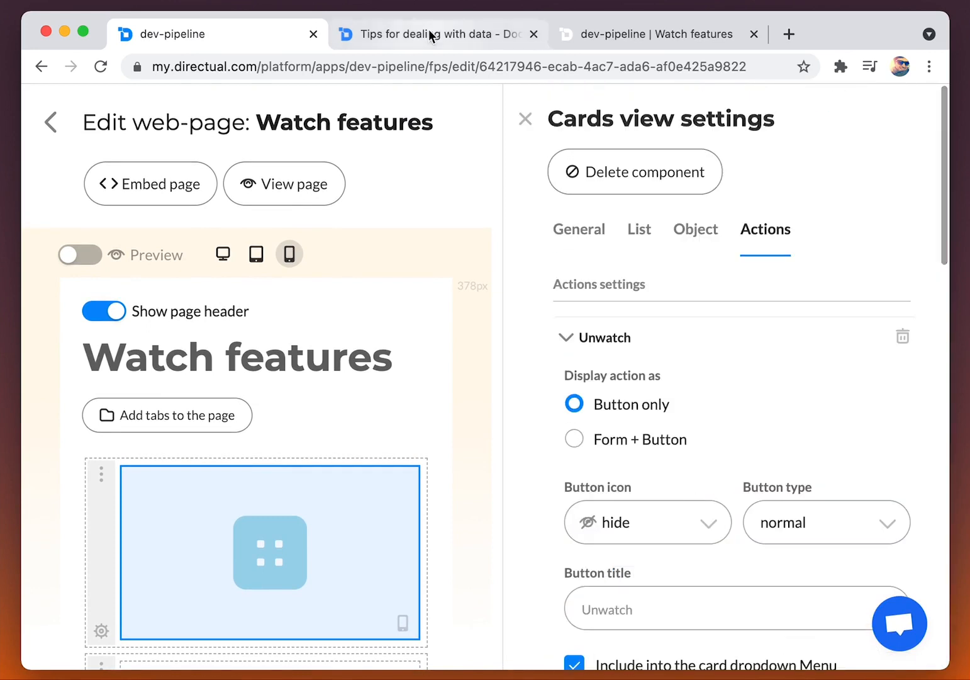
# On the portal's Watch features page, unwatch the Hello feature.
pyautogui.click(428, 32)
pyautogui.click(649, 34)
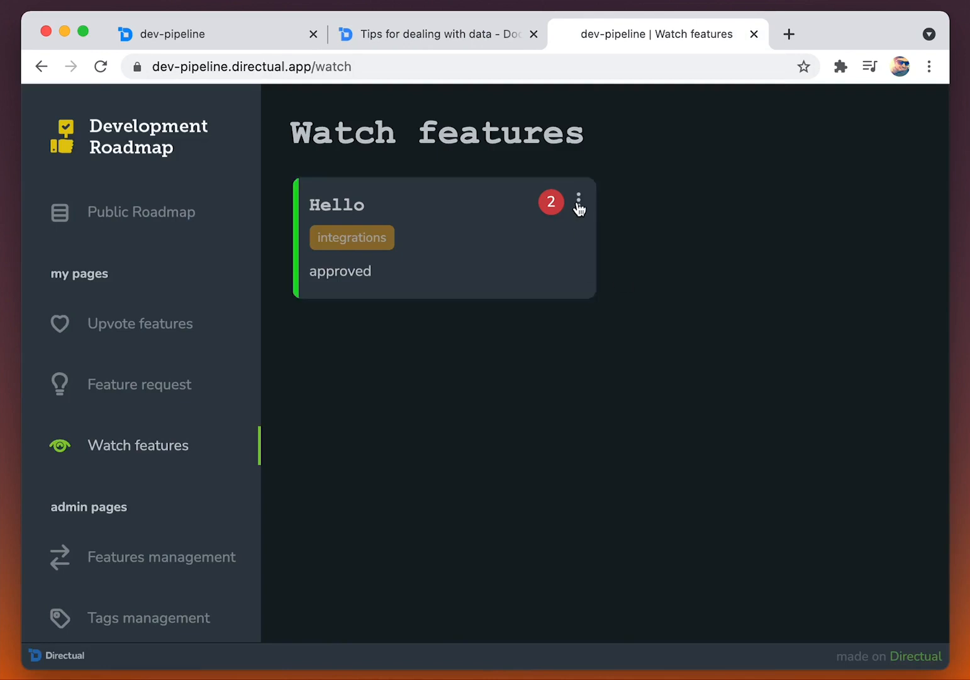
pyautogui.click(578, 202)
pyautogui.click(520, 211)
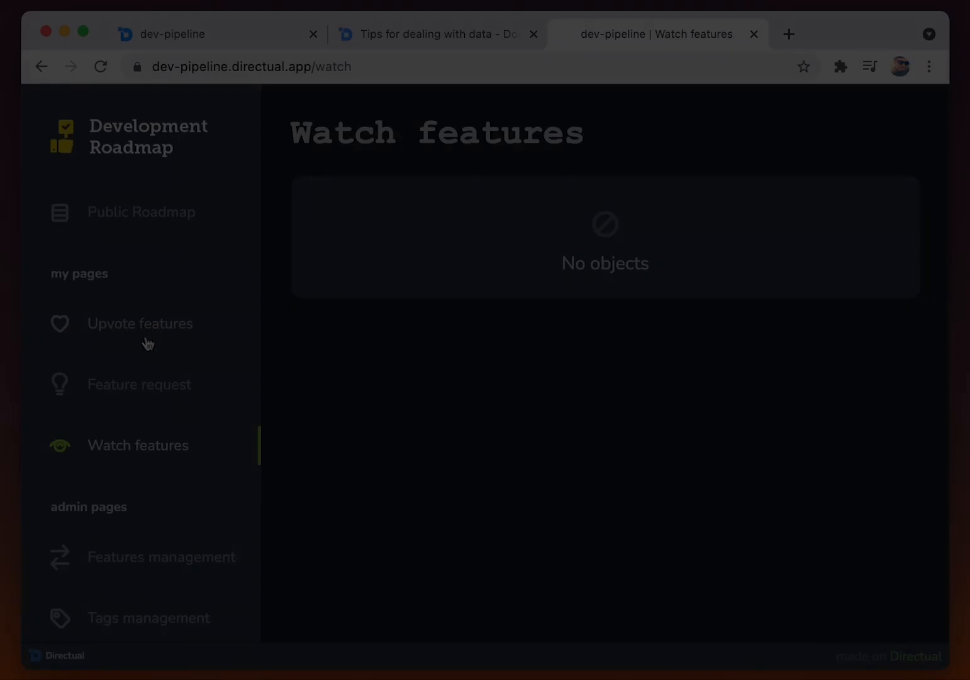
# Watch both T-4 Fourth bug and T-1 Hello from Upvote features, and check the Watch features page.
pyautogui.click(158, 330)
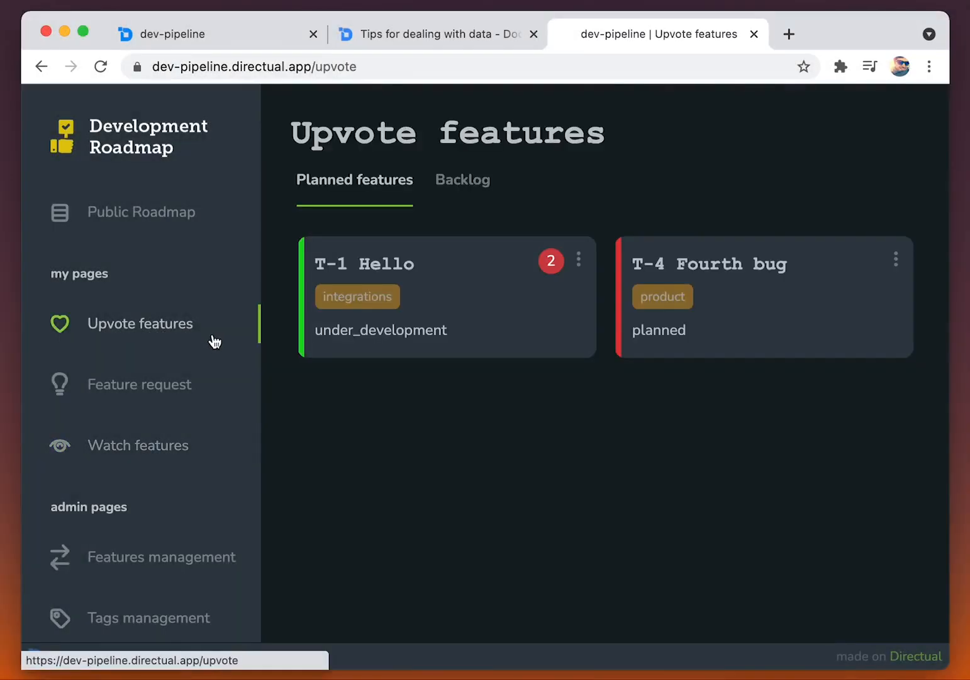
pyautogui.click(896, 259)
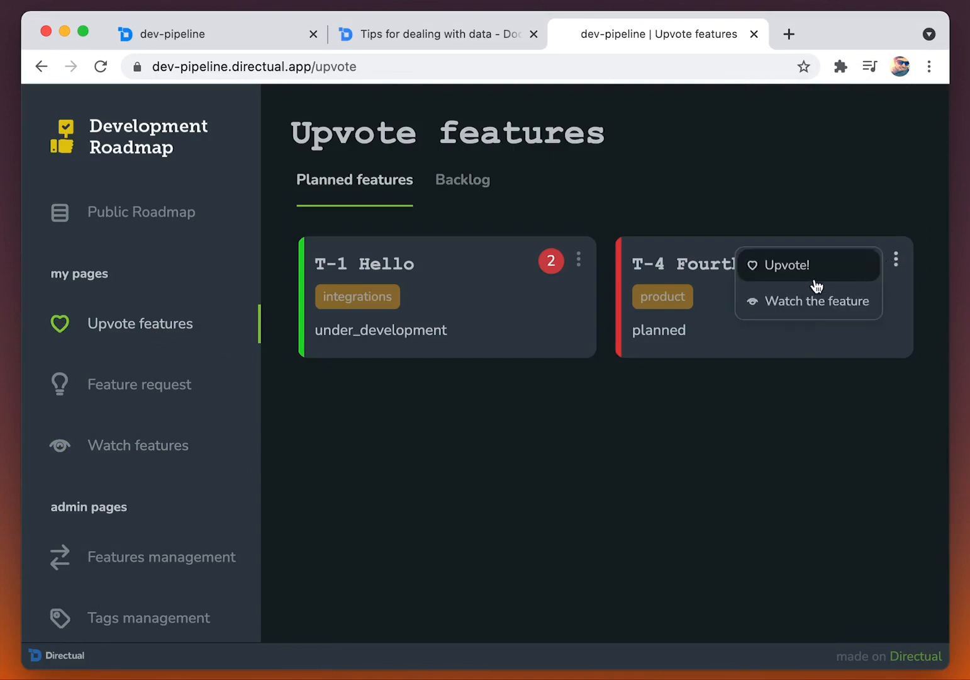
pyautogui.click(802, 303)
pyautogui.click(578, 260)
pyautogui.click(496, 302)
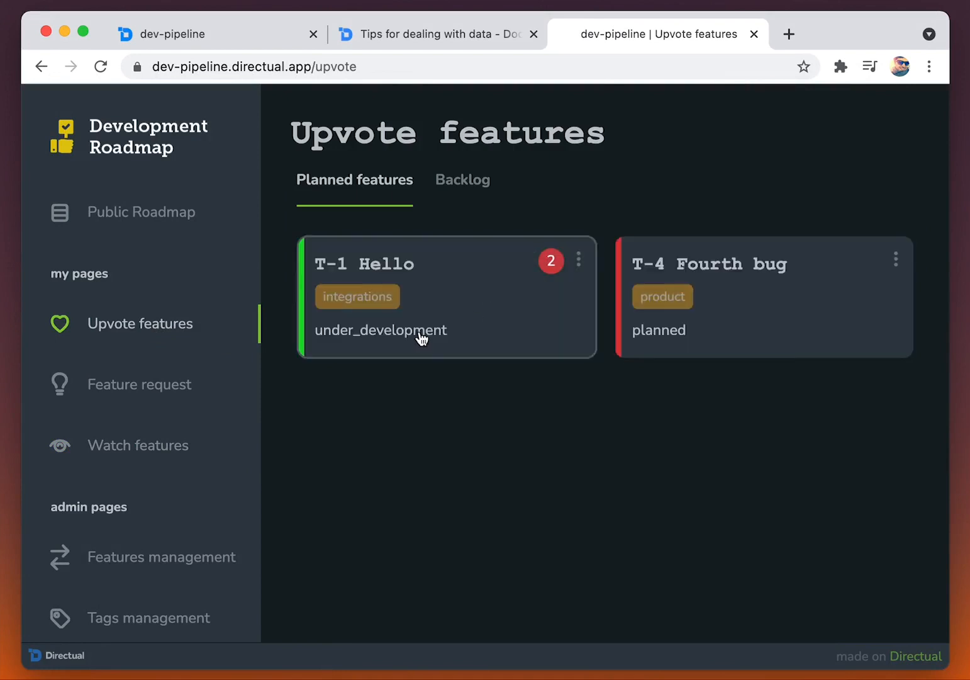
pyautogui.click(147, 457)
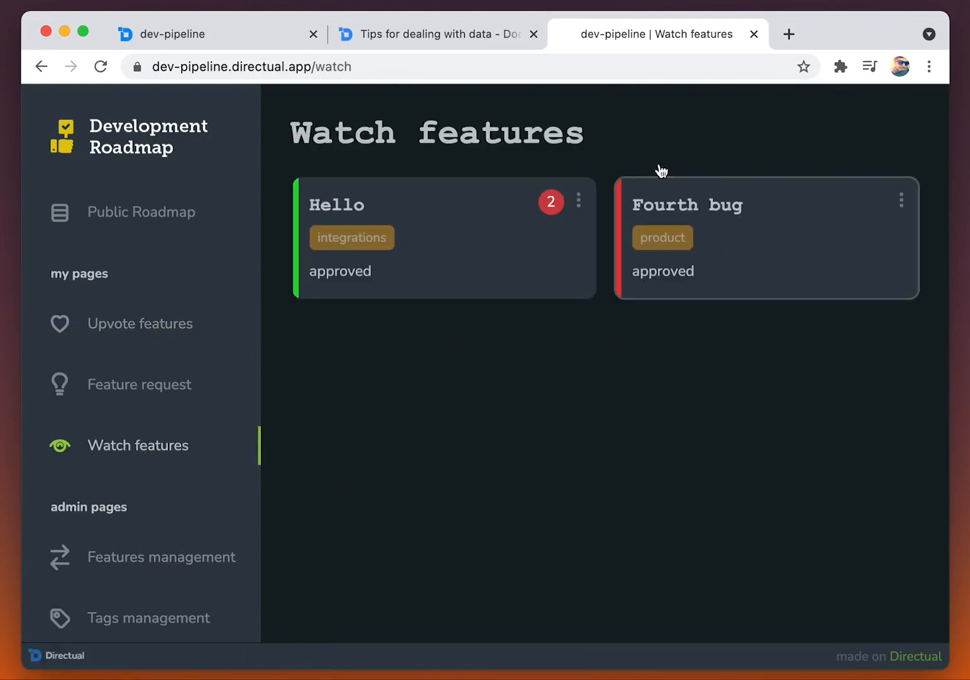
# Check who is watching the Fourth bug feature by examining its object in the Features data structure.
pyautogui.click(231, 38)
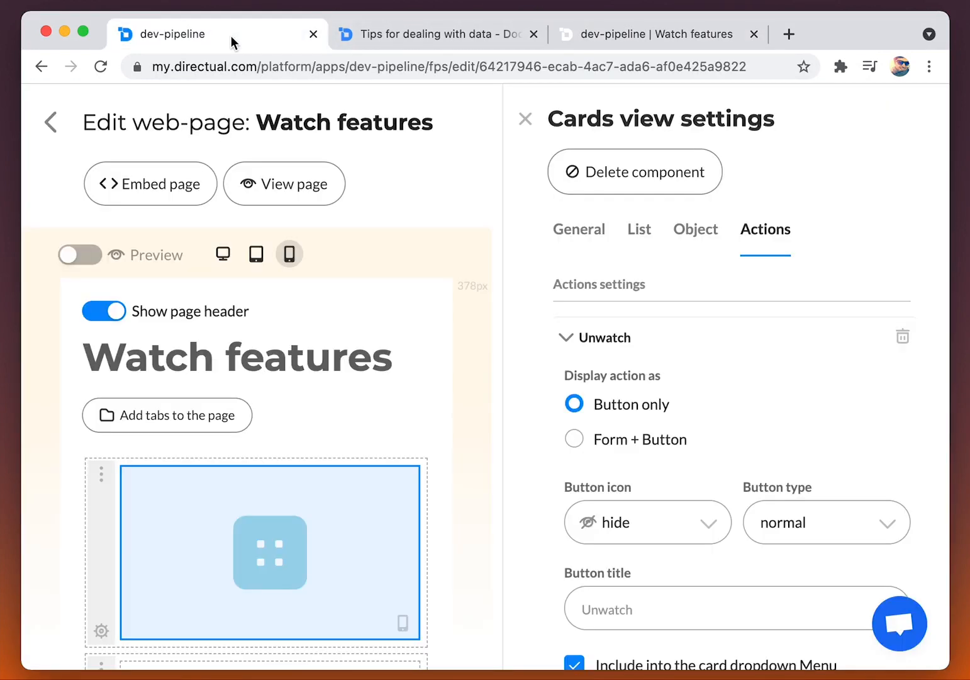
pyautogui.click(53, 139)
pyautogui.click(298, 124)
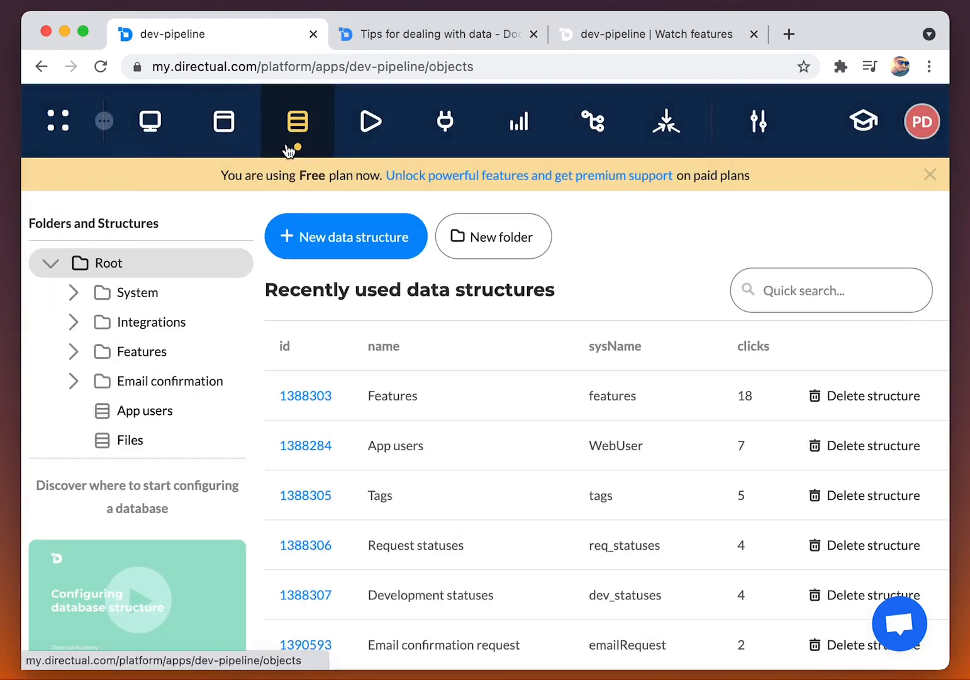
pyautogui.click(170, 350)
pyautogui.click(184, 442)
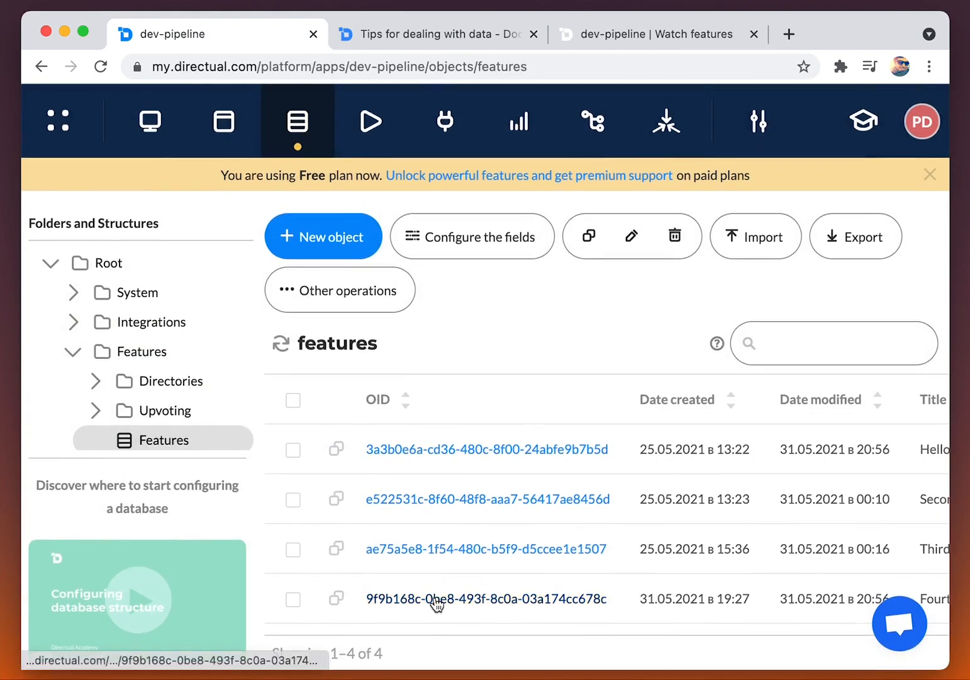
pyautogui.click(434, 599)
pyautogui.scroll(-10, 407, 444)
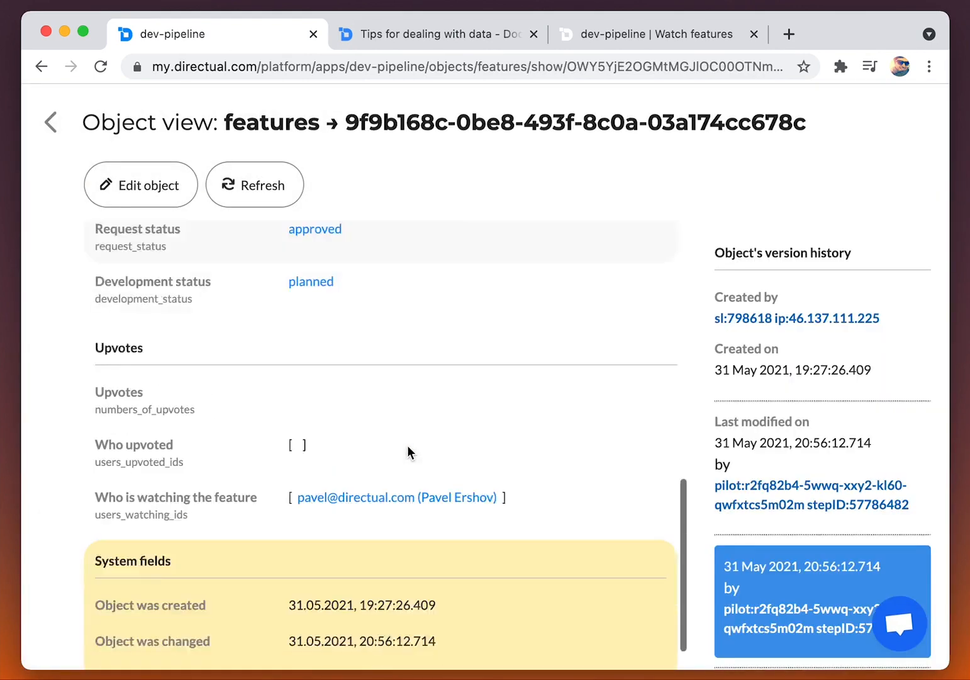
pyautogui.scroll(-1, 407, 445)
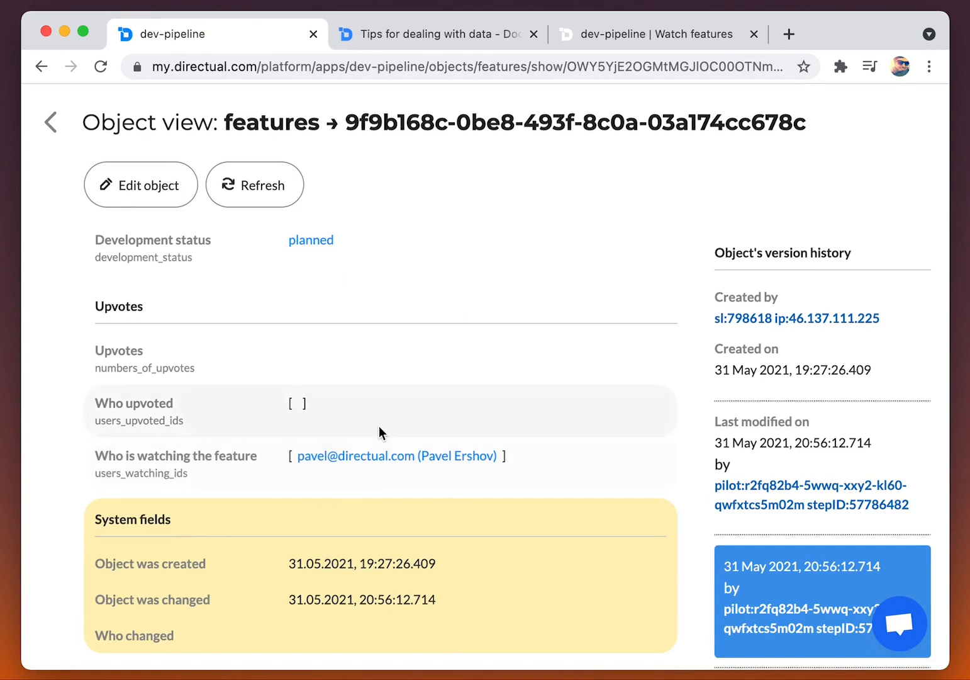
pyautogui.scroll(8, 380, 423)
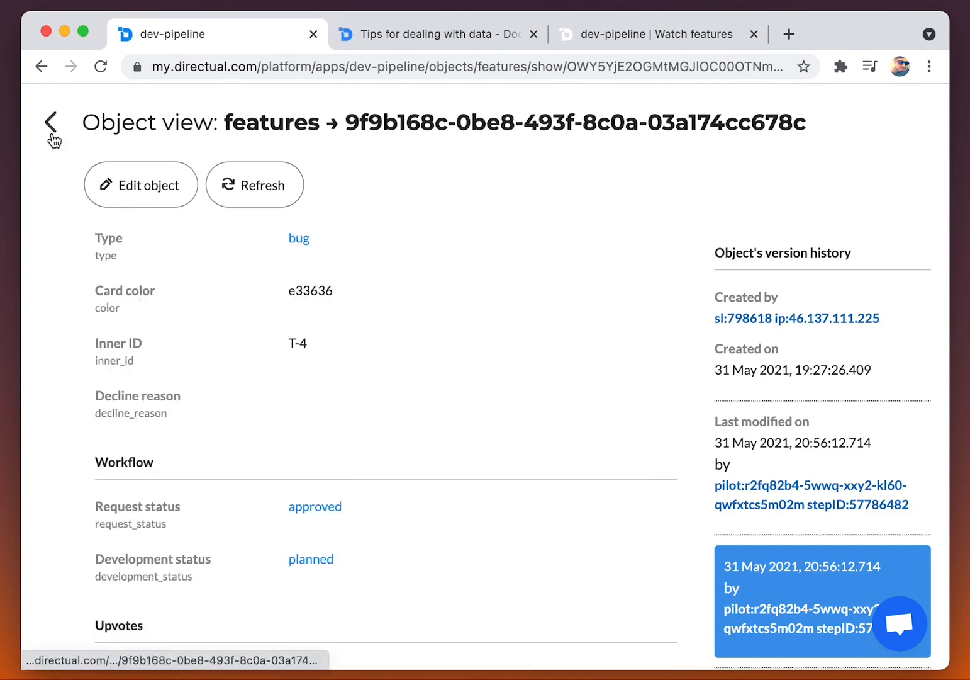
pyautogui.click(52, 135)
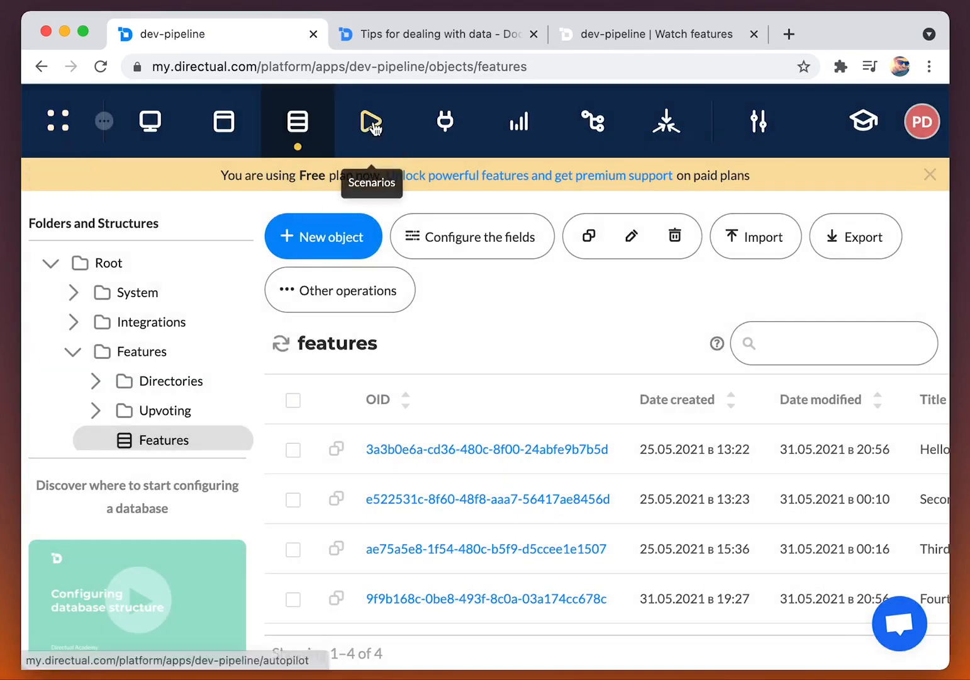
# Start a new scenario in the Watching features group, named "The feature has been changed!", targeting the Features [features] structure.
pyautogui.click(371, 124)
pyautogui.click(134, 324)
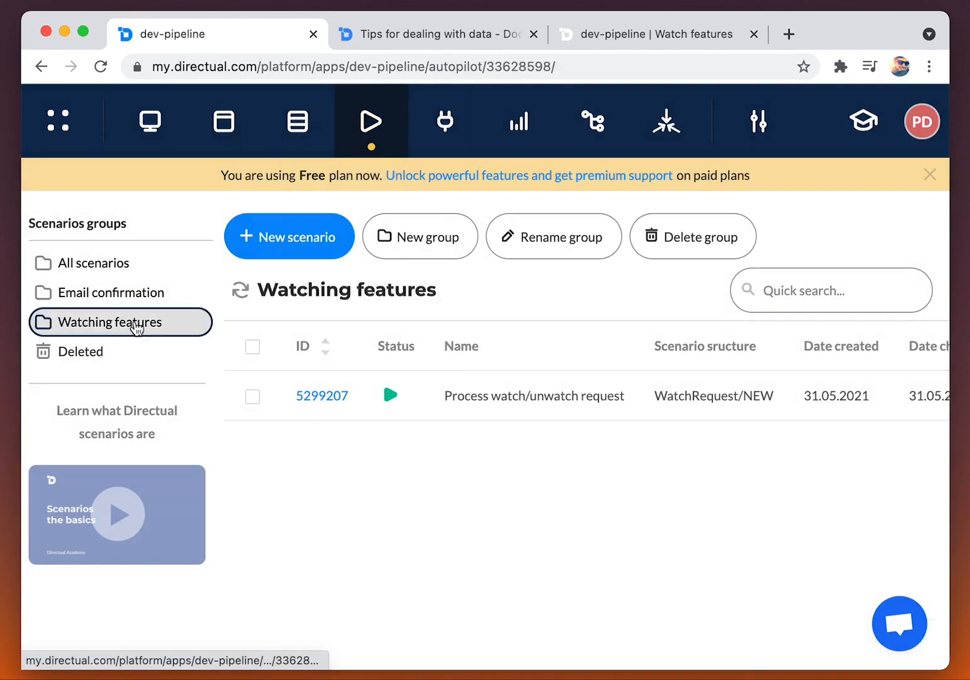
pyautogui.click(286, 254)
pyautogui.click(295, 314)
pyautogui.write('The feat')
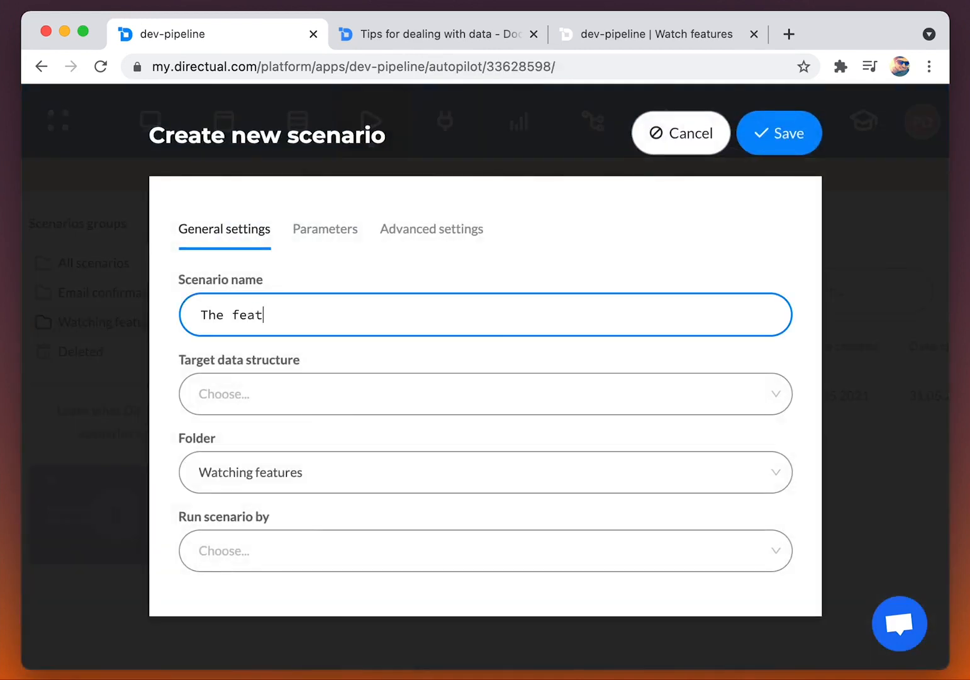
pyautogui.click(273, 388)
pyautogui.write('fe')
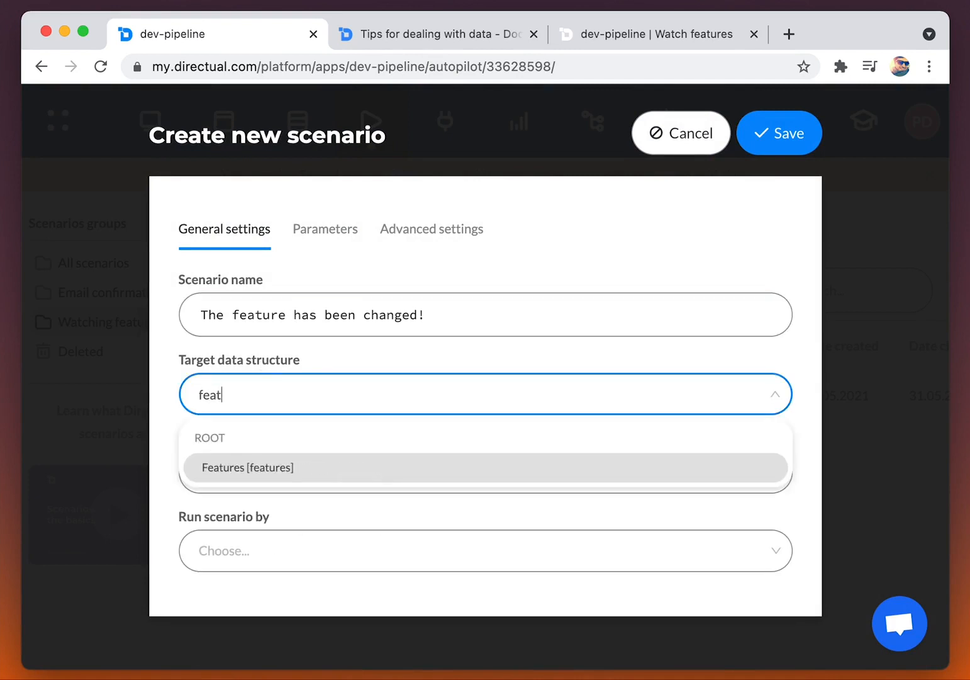
pyautogui.write('at')
pyautogui.press('Return')
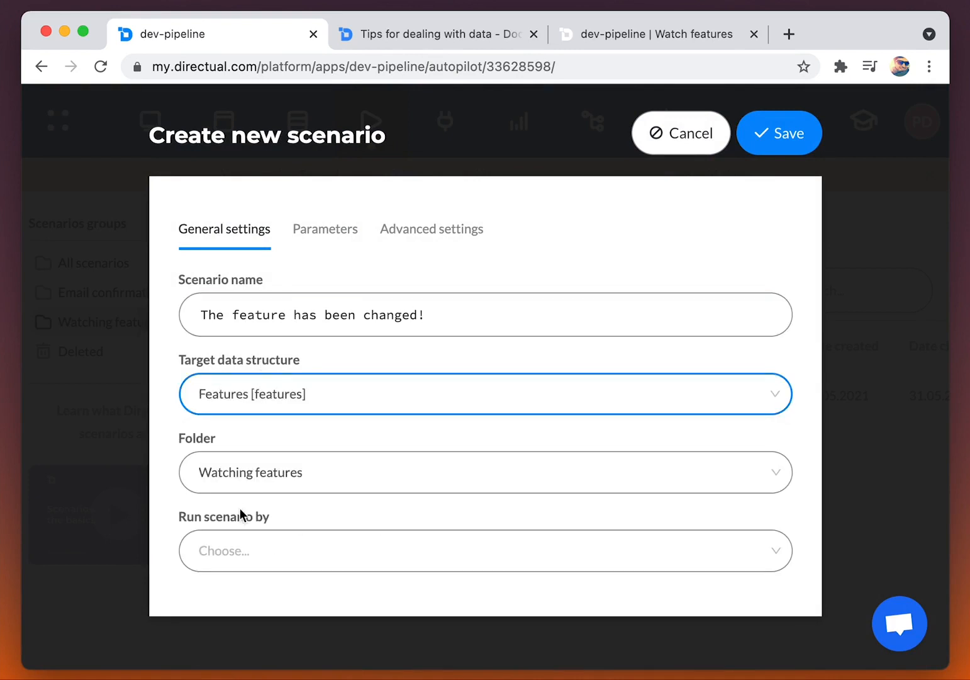
# Set the scenario to run in real time on changed objects, with Development status as a trigger field.
pyautogui.click(247, 556)
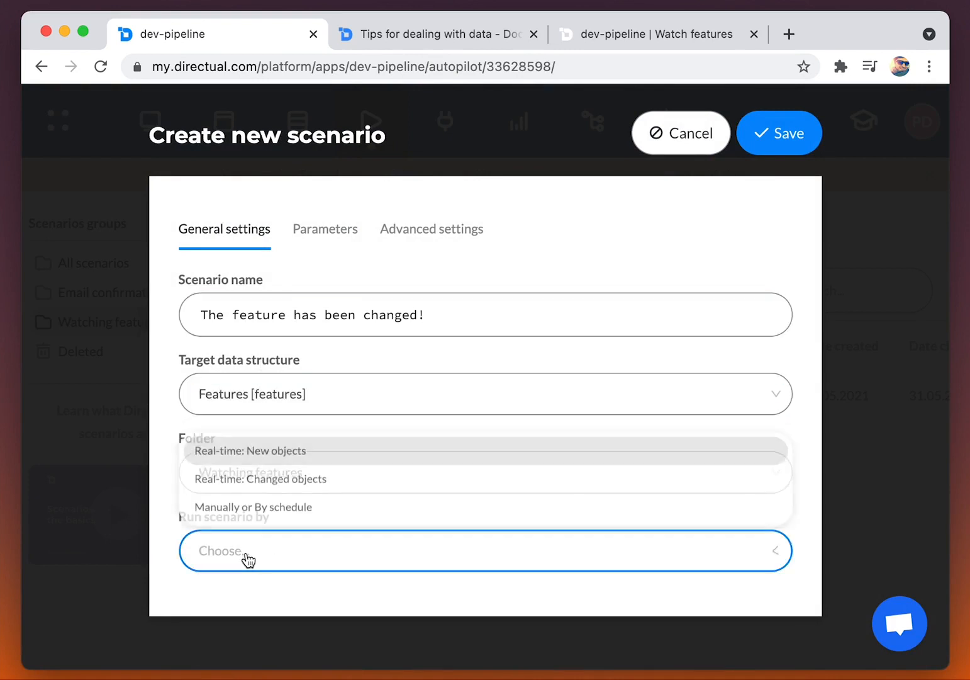
pyautogui.click(292, 489)
pyautogui.scroll(-2, 293, 490)
pyautogui.click(282, 582)
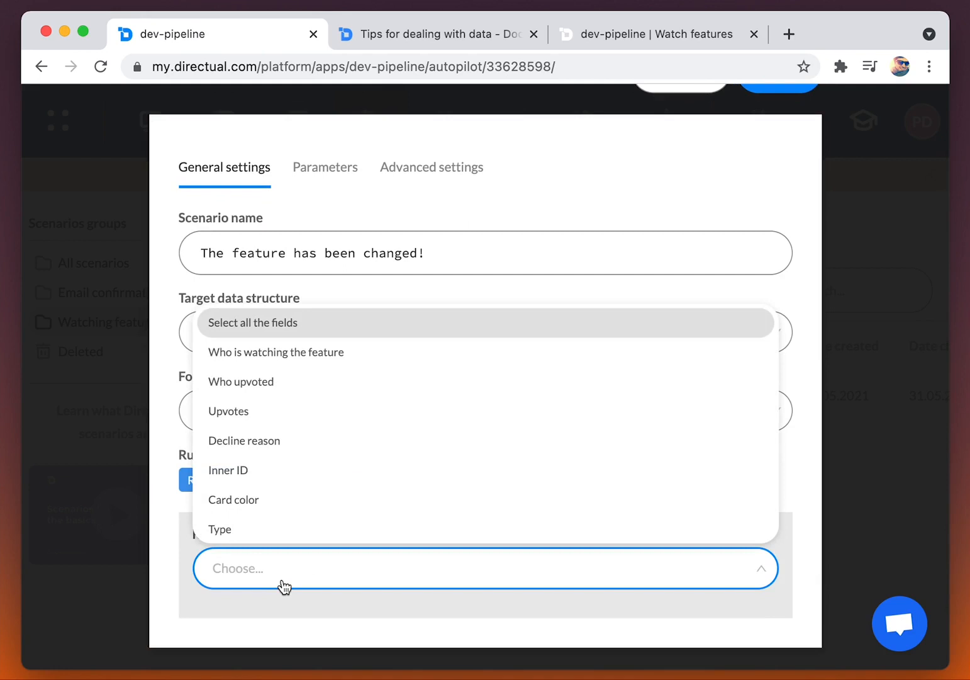
pyautogui.scroll(-5, 279, 441)
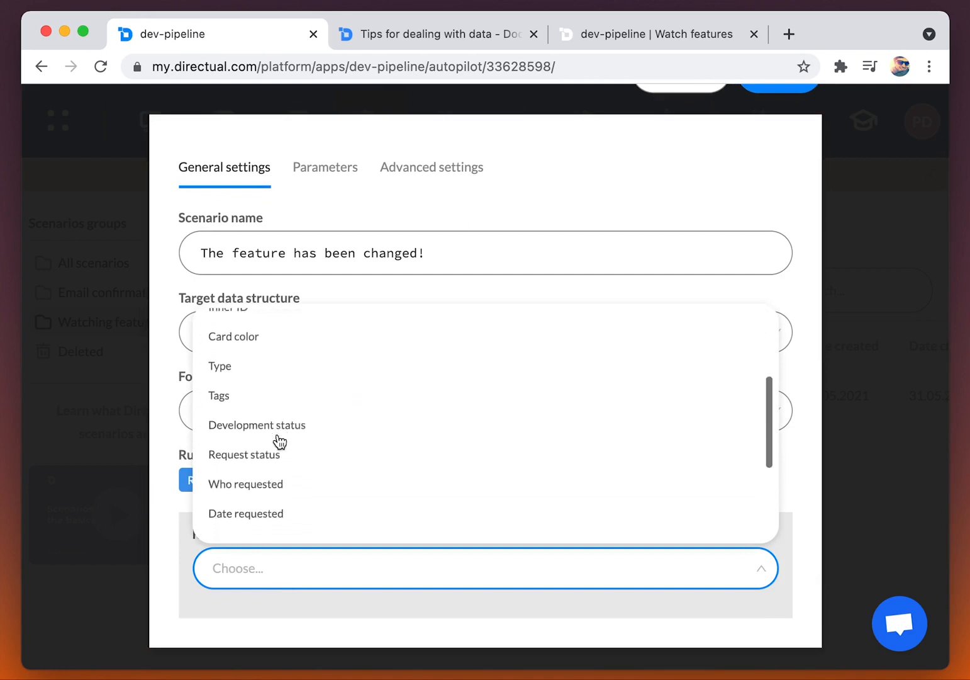
pyautogui.click(290, 418)
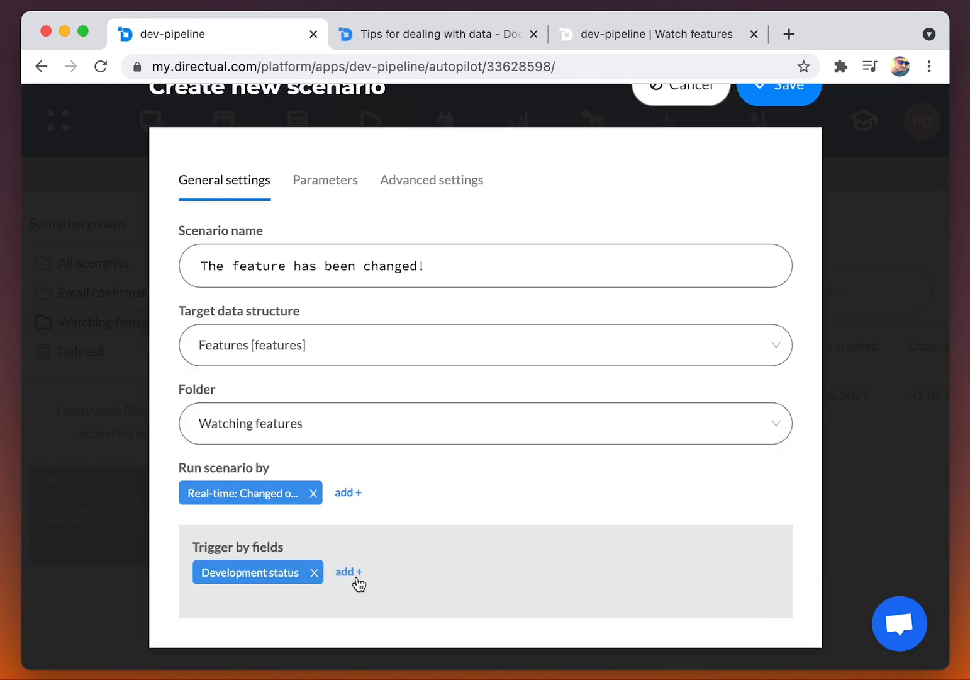
# Add Request status as a second trigger field and save the new scenario.
pyautogui.click(352, 576)
pyautogui.click(296, 604)
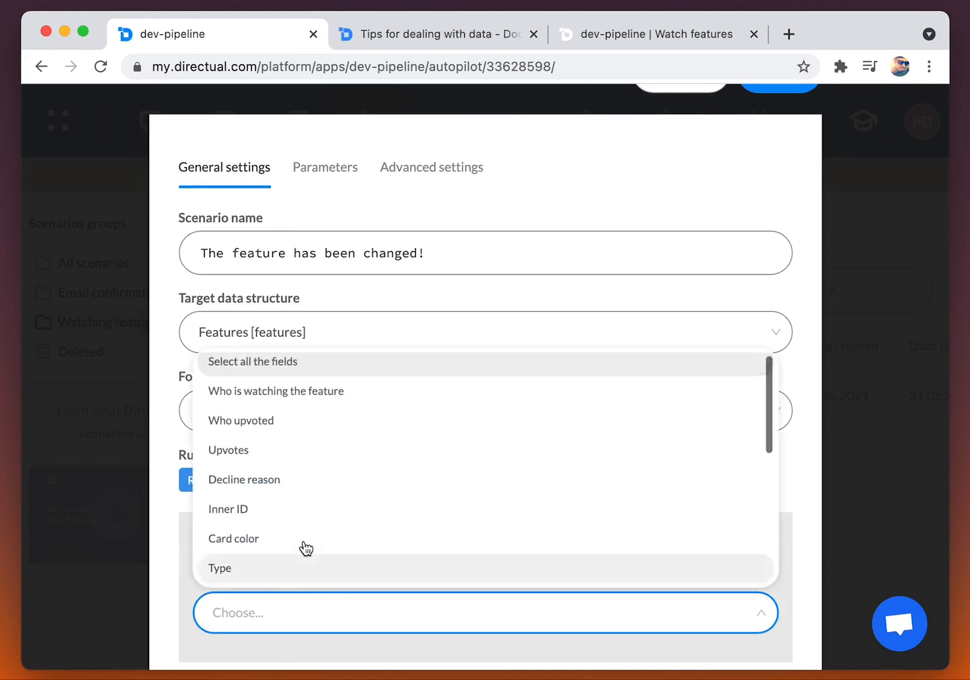
pyautogui.scroll(-3, 295, 493)
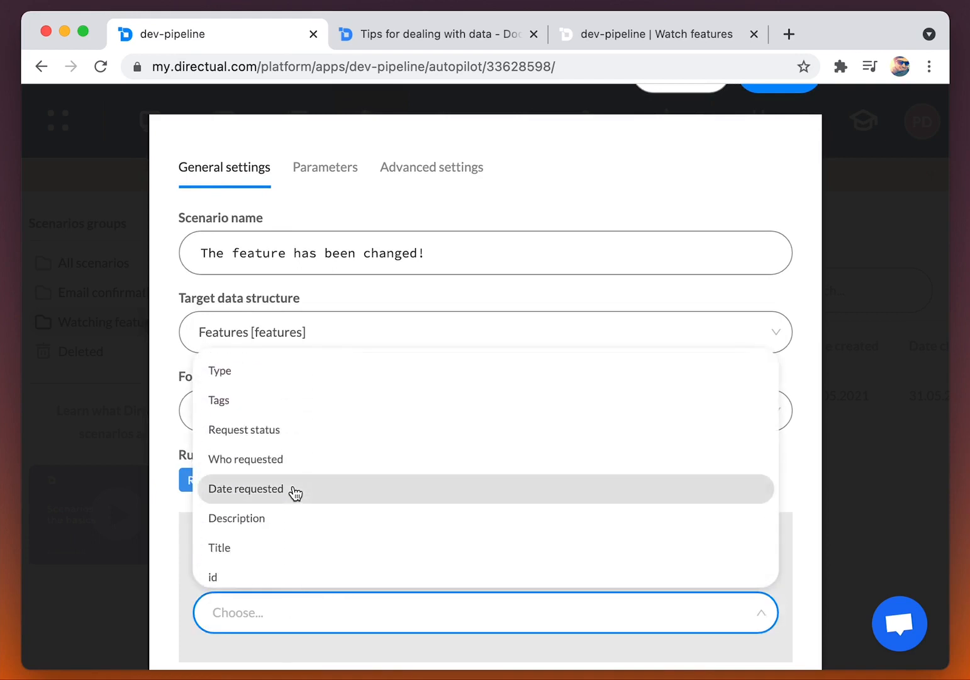
pyautogui.scroll(-2, 295, 493)
pyautogui.scroll(5, 294, 494)
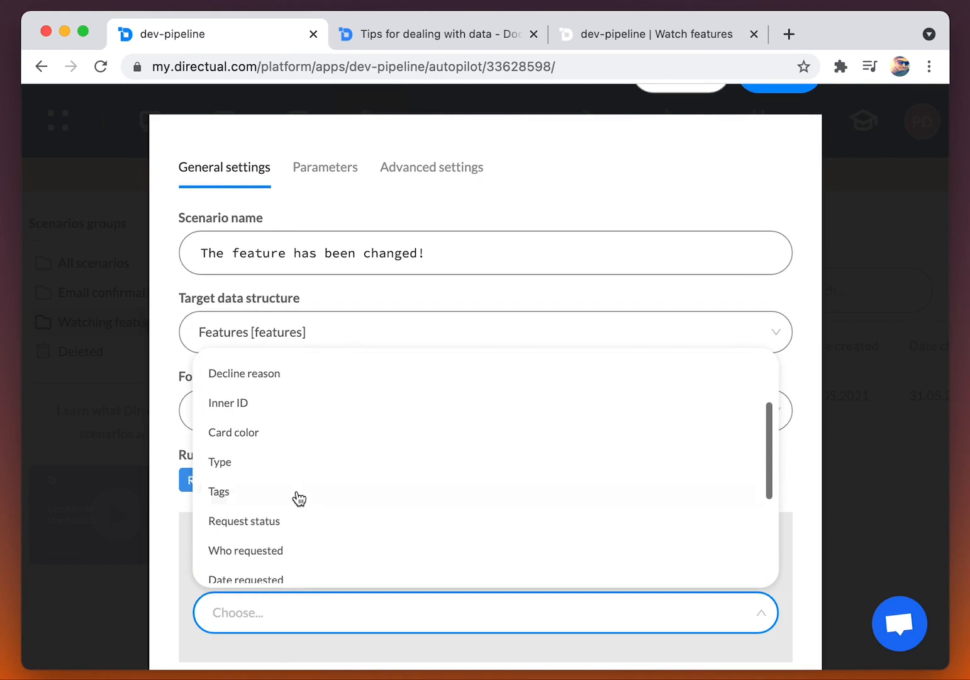
pyautogui.click(274, 526)
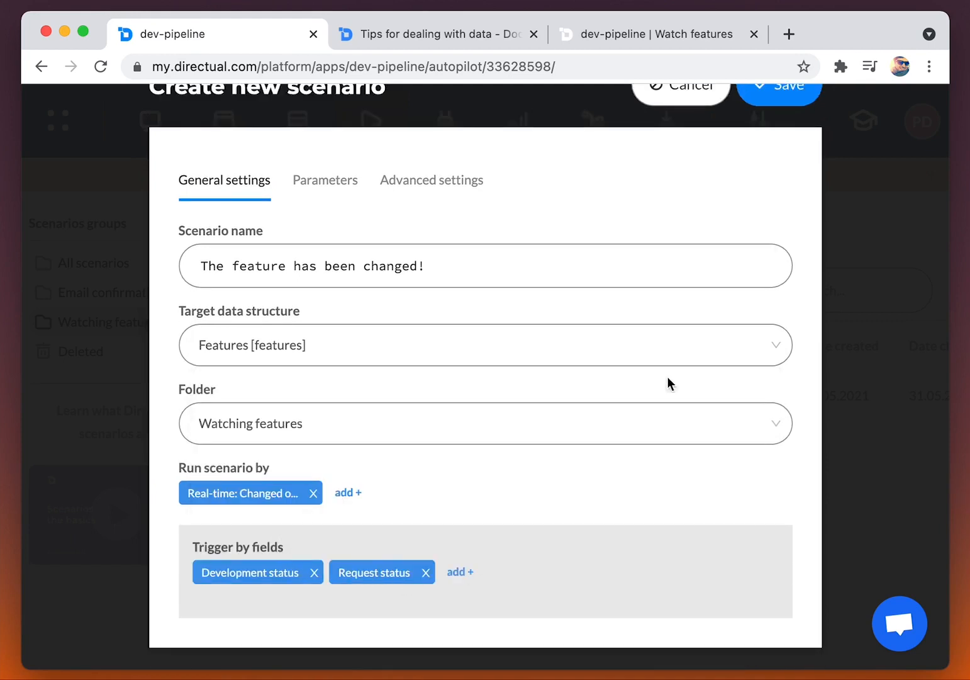
pyautogui.scroll(1, 667, 383)
pyautogui.click(790, 150)
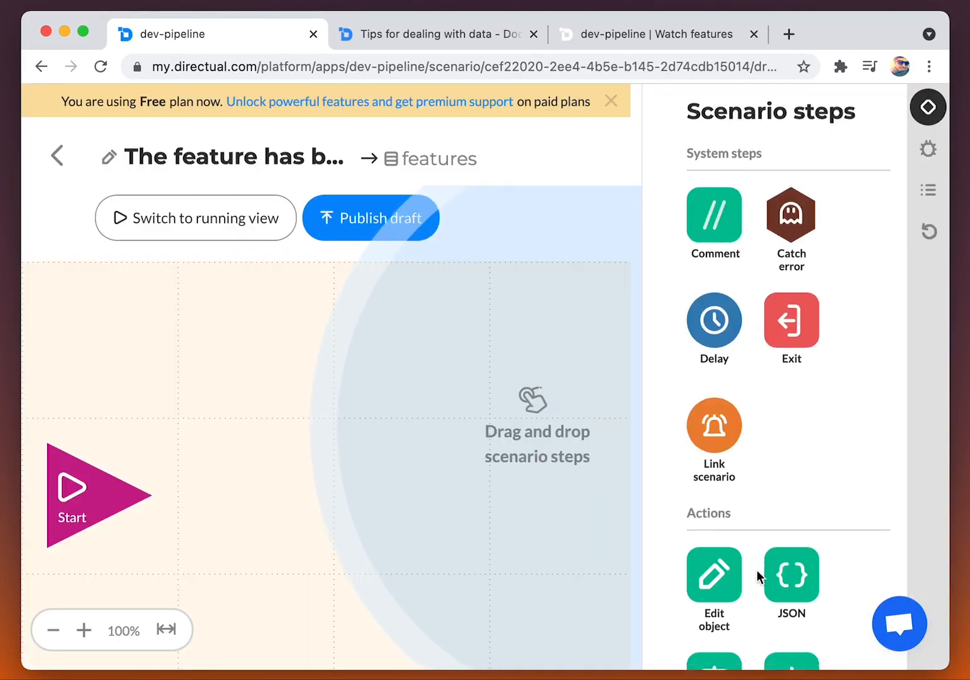
# Place a Link scenario step directly after Start and return to the Watching features scenario list.
pyautogui.scroll(-3, 757, 570)
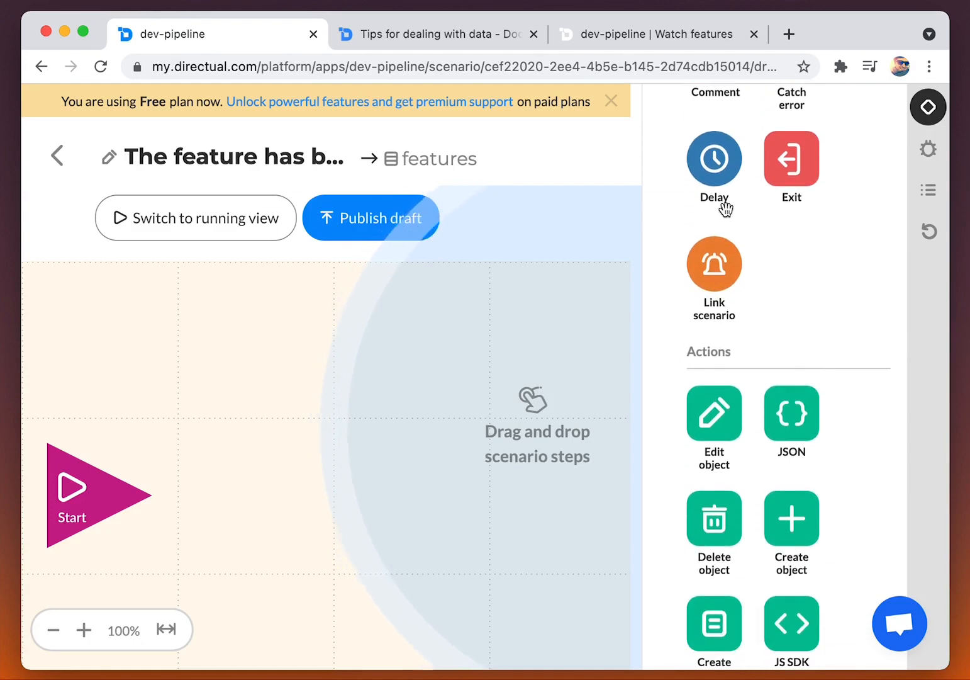
pyautogui.moveTo(714, 264); pyautogui.dragTo(255, 497)
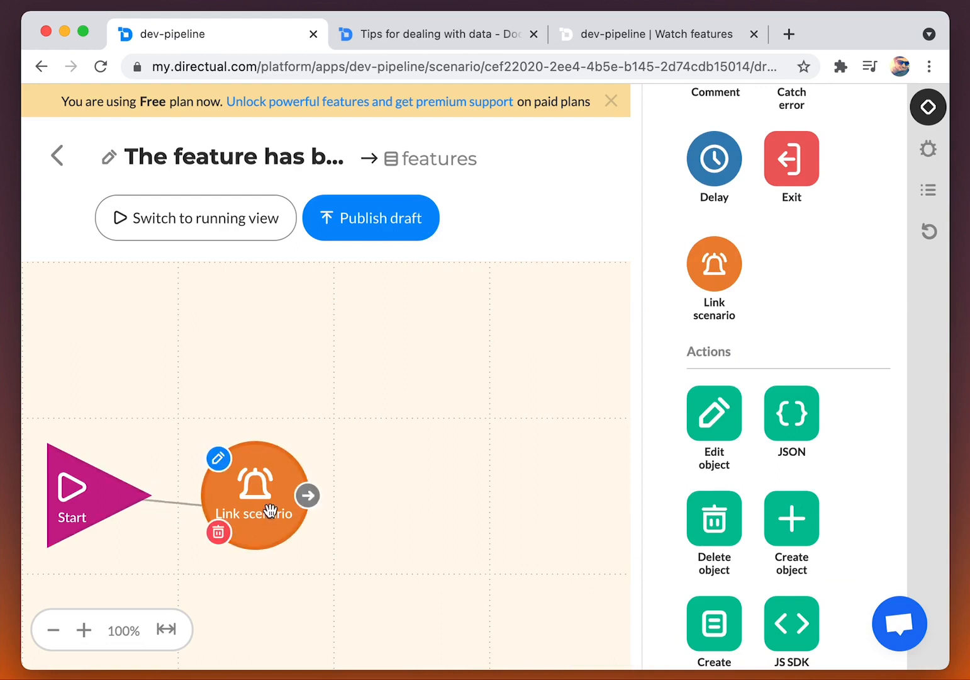
pyautogui.click(57, 157)
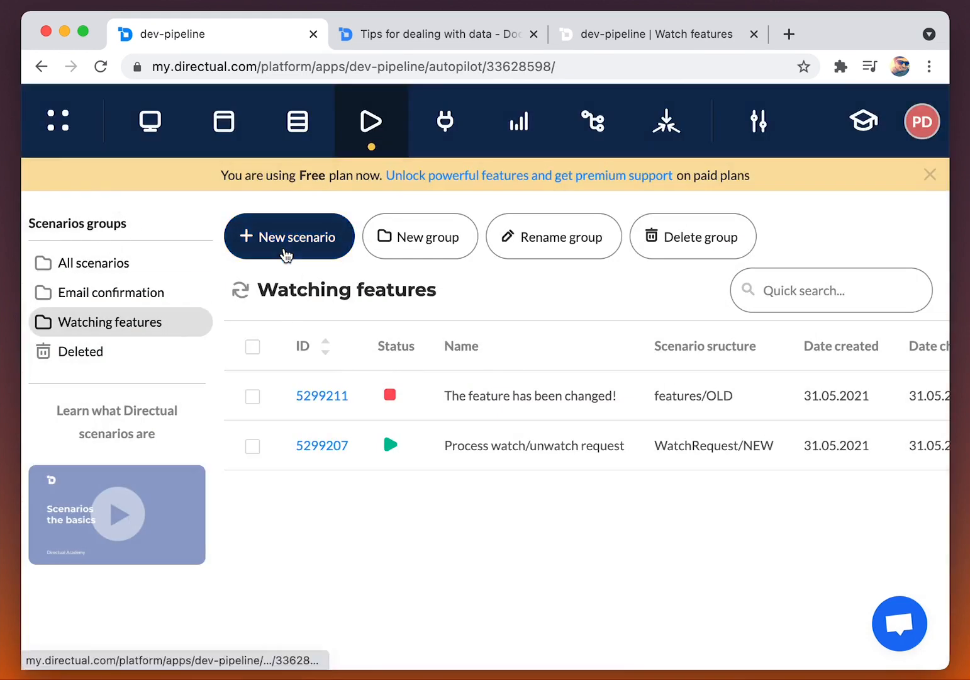
# Create a scenario named "Notify users" targeting App users [WebUser] in the Watching features folder, without a run trigger.
pyautogui.click(285, 239)
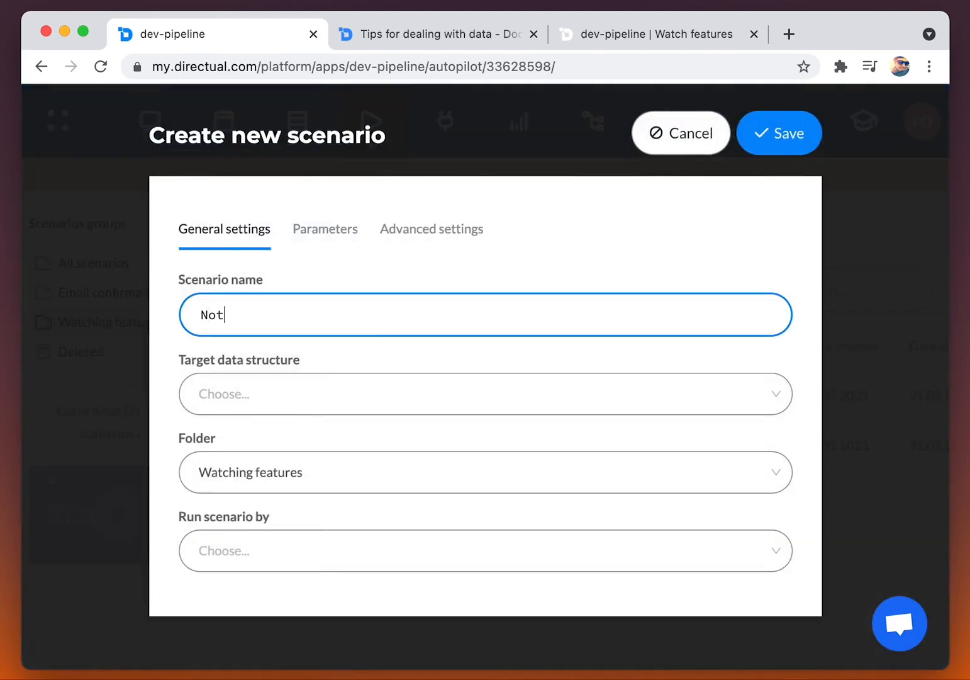
pyautogui.click(318, 397)
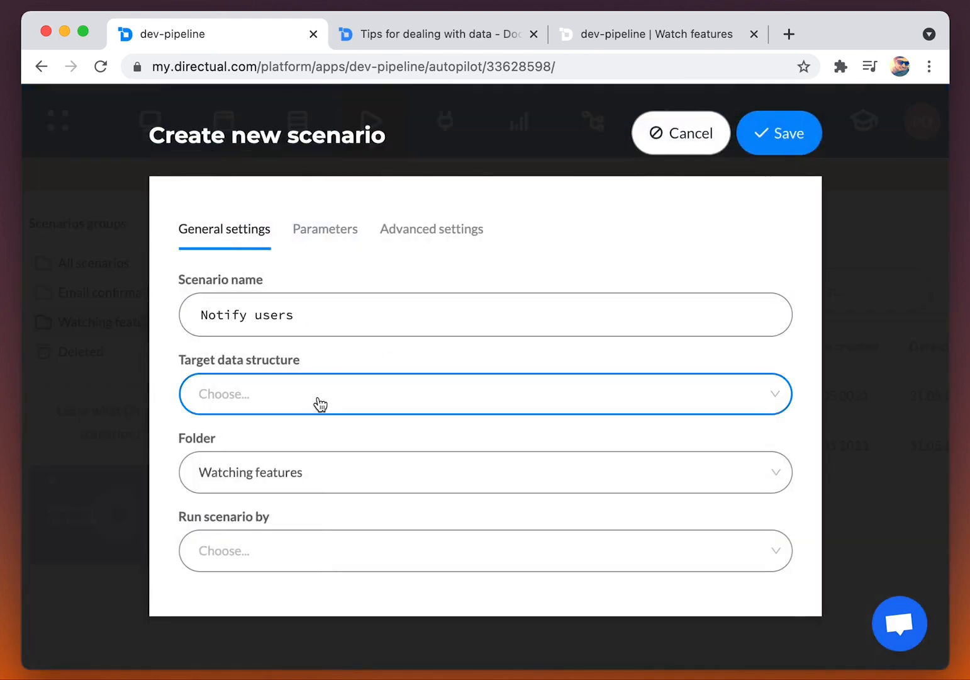
pyautogui.write('webu')
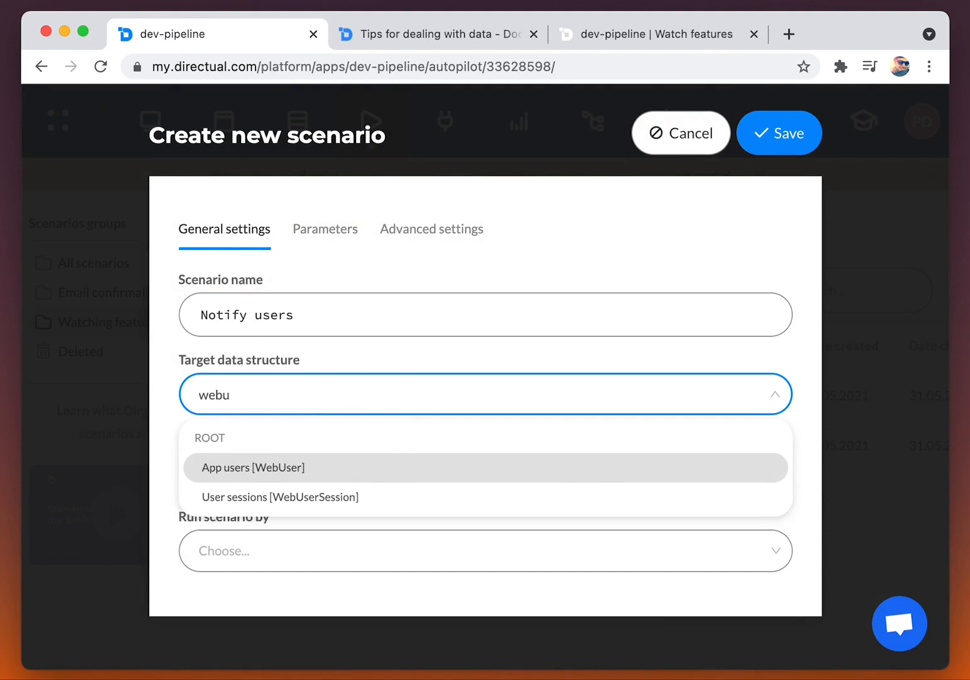
pyautogui.press('Return')
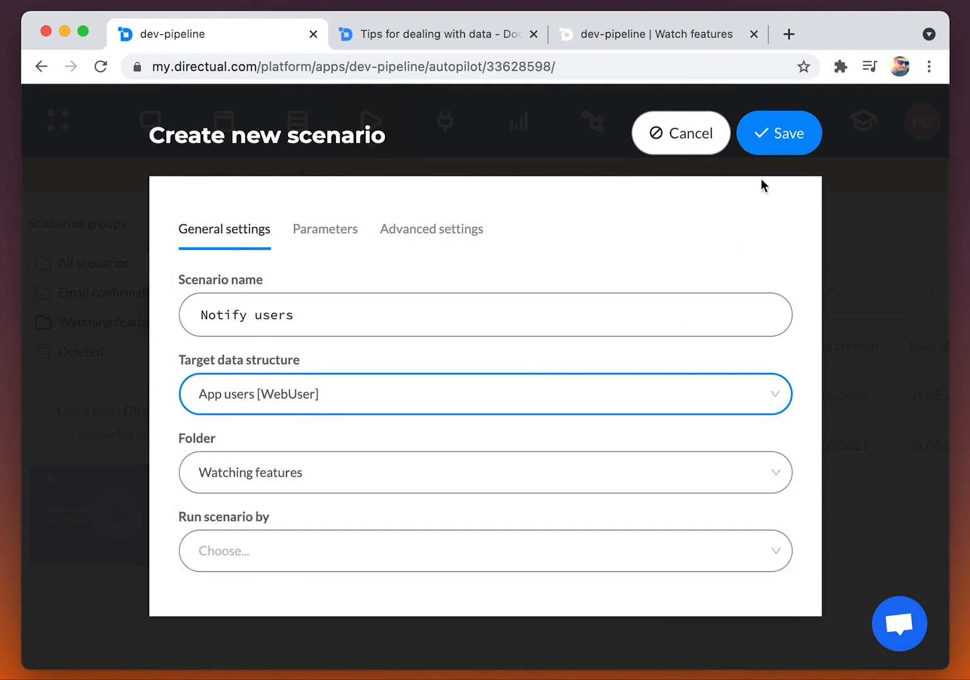
pyautogui.click(774, 134)
pyautogui.click(305, 394)
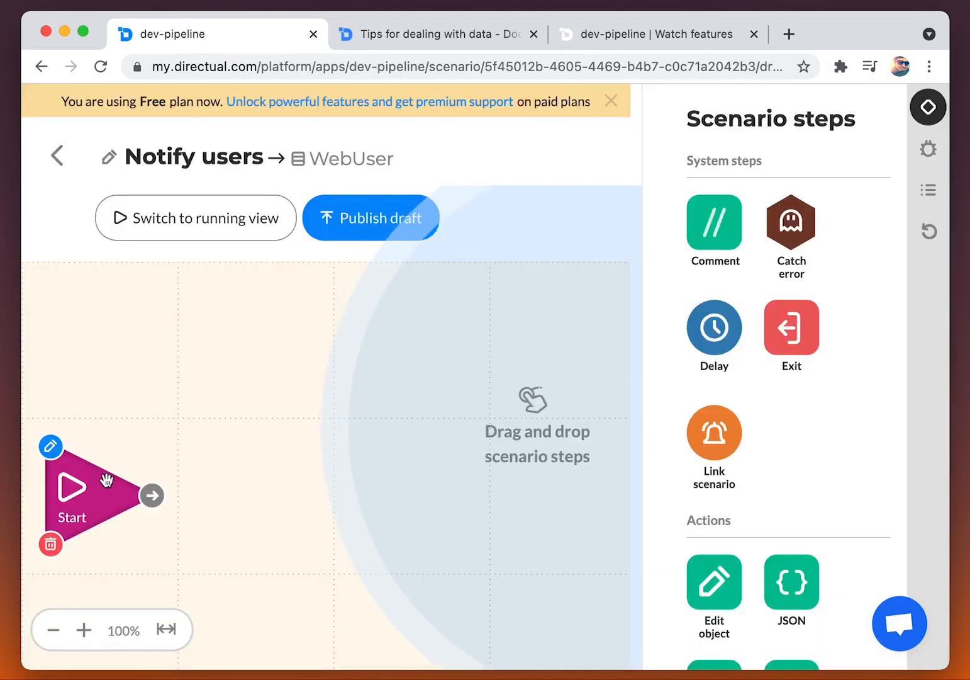
# Add a starting parameter with the system name feature_id to the Notify users scenario.
pyautogui.click(107, 480)
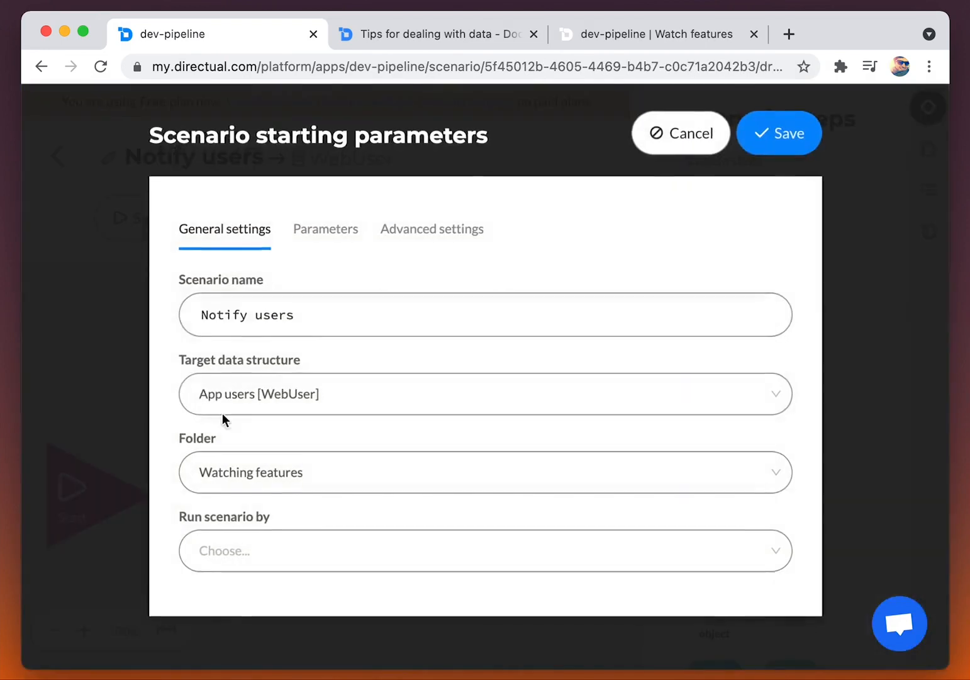
pyautogui.click(334, 242)
pyautogui.click(244, 312)
pyautogui.write('feature_id')
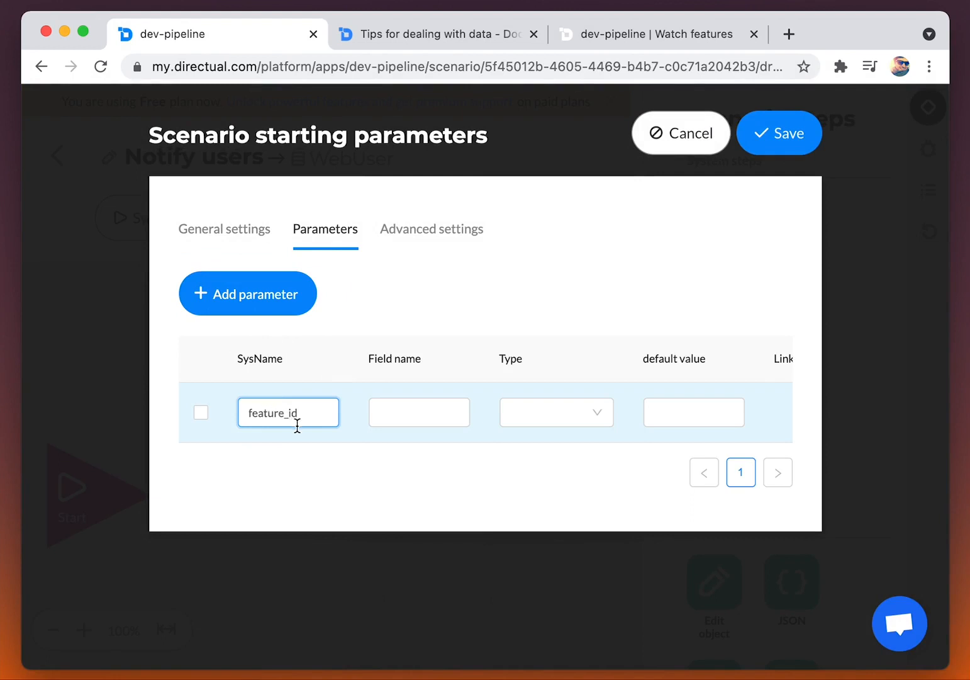
# Define feature_id as a link to Features [features] and save the starting parameters.
pyautogui.click(585, 418)
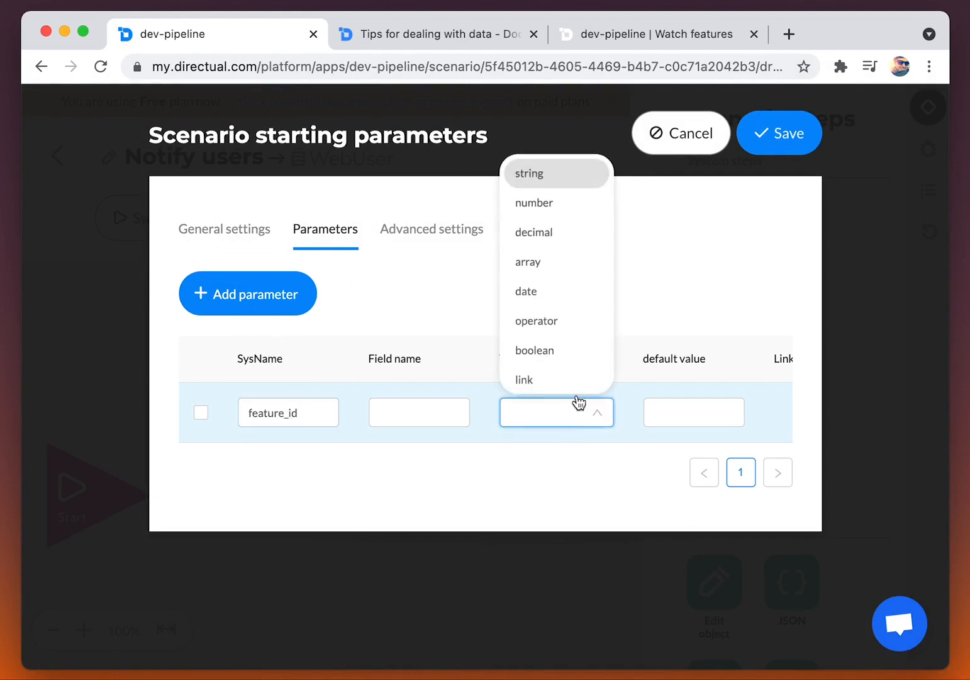
pyautogui.click(586, 384)
pyautogui.hscroll(2, 673, 413)
pyautogui.click(679, 413)
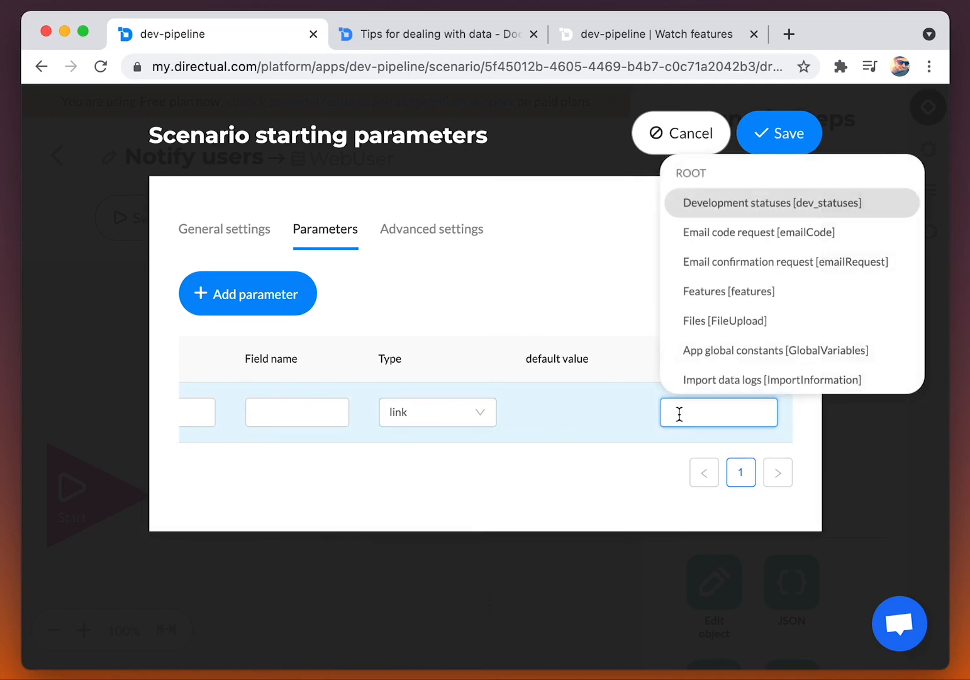
pyautogui.write('fea')
pyautogui.click(711, 479)
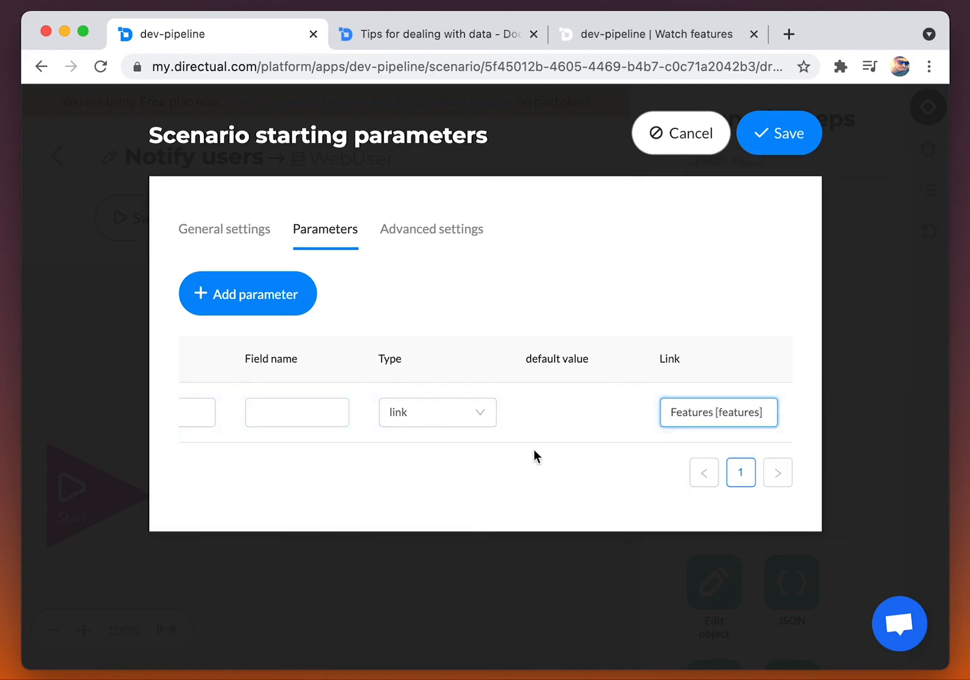
pyautogui.hscroll(-3, 547, 431)
pyautogui.click(757, 135)
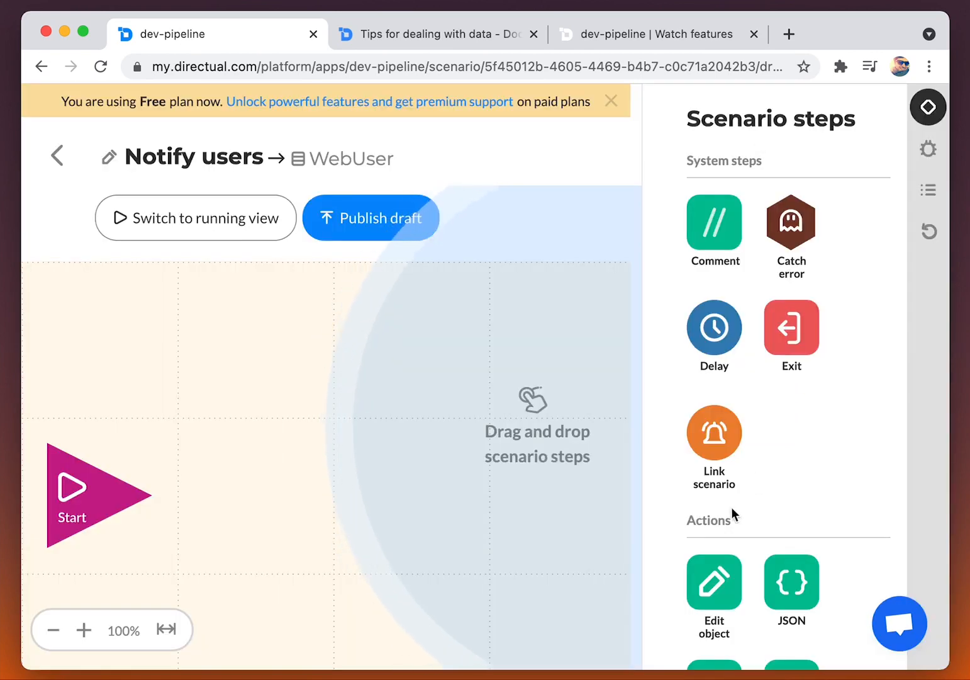
# Place a Send email step directly after Start in the Notify users scenario.
pyautogui.scroll(-6, 745, 508)
pyautogui.scroll(-5, 746, 505)
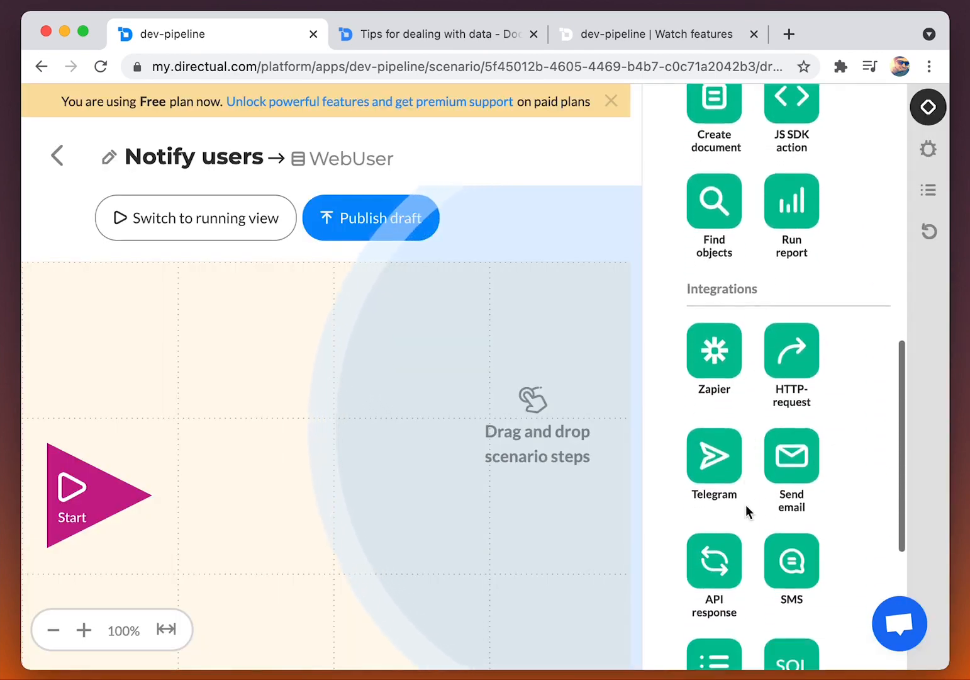
pyautogui.moveTo(791, 434); pyautogui.dragTo(242, 500)
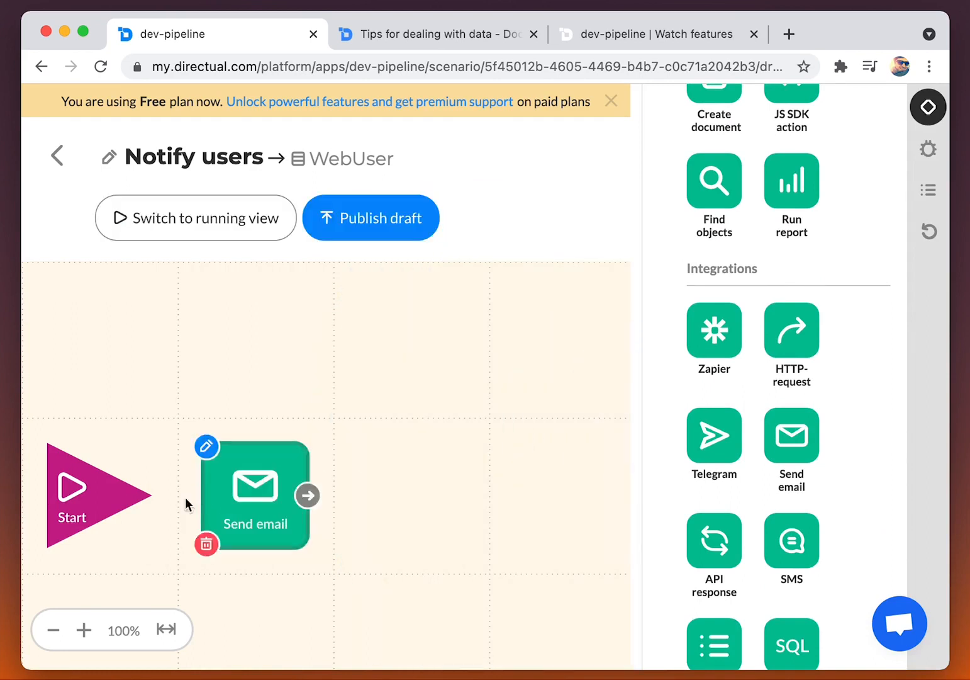
# Set the email's return address, header "Feature you are watching has been changed!" and HTML body with feature_id's inner_id, title, both statuses and a /watch preferences link.
pyautogui.click(256, 491)
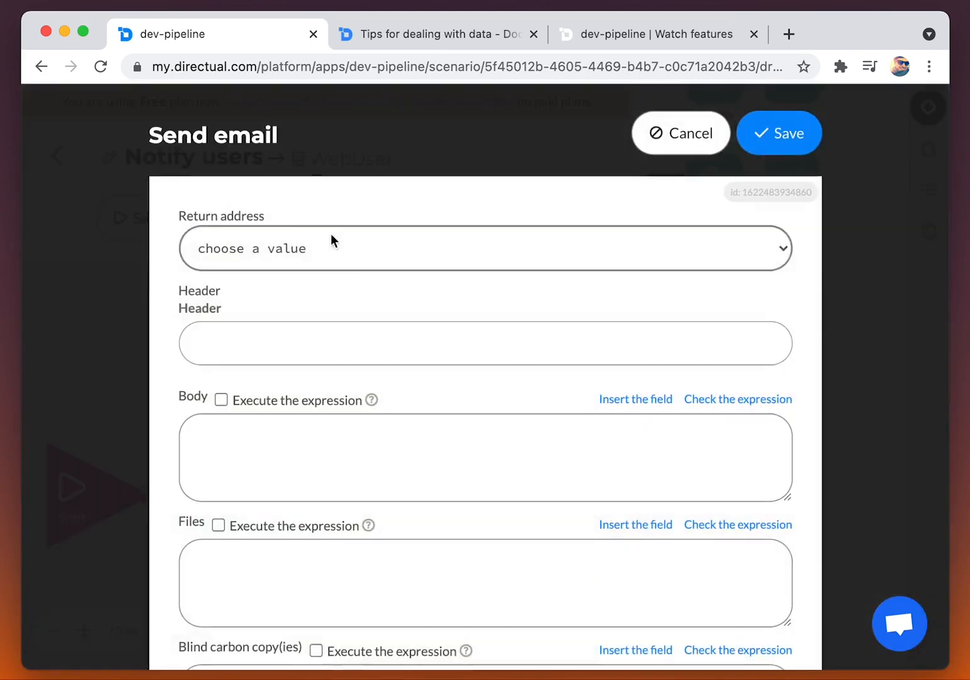
pyautogui.click(265, 248)
pyautogui.click(257, 289)
pyautogui.click(245, 336)
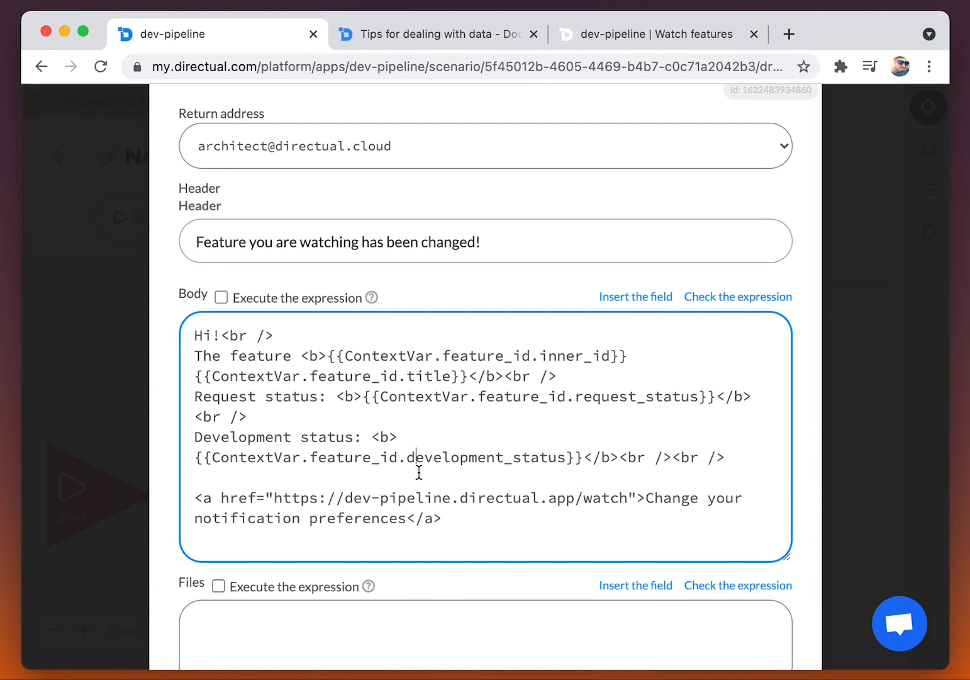
# Set the email recipient to the object field Username (login) [id] and save the Send email step.
pyautogui.scroll(-5, 236, 425)
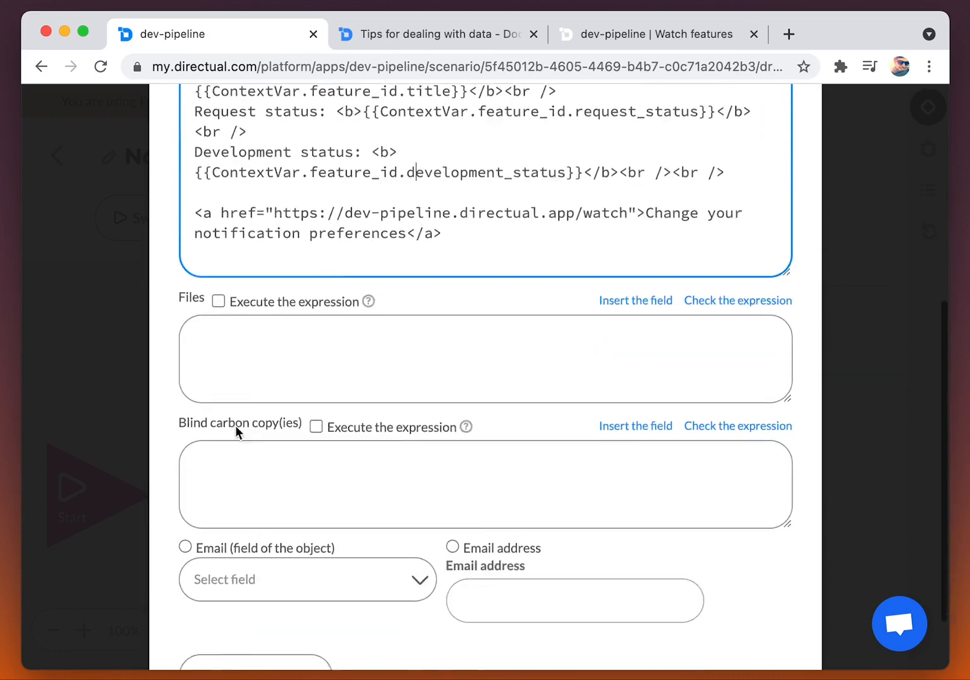
pyautogui.click(241, 472)
pyautogui.click(272, 499)
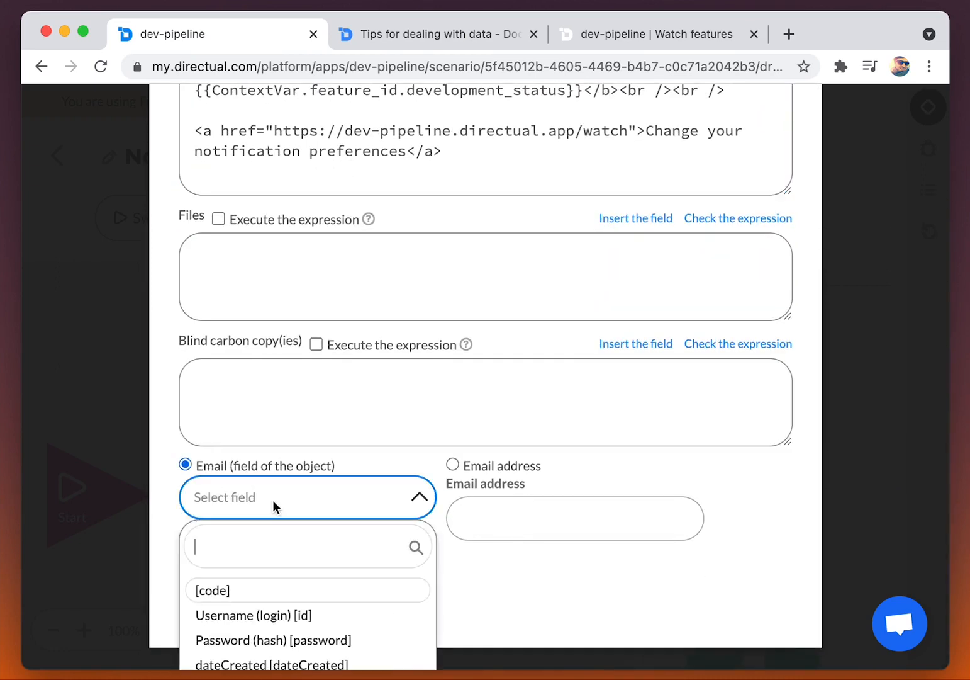
pyautogui.write('id')
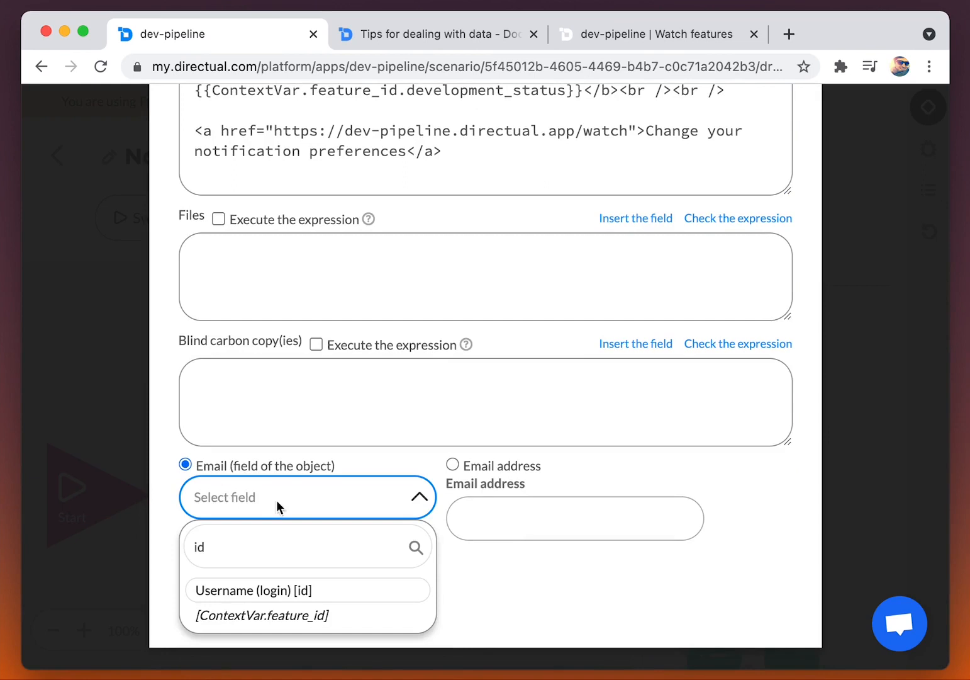
pyautogui.click(277, 591)
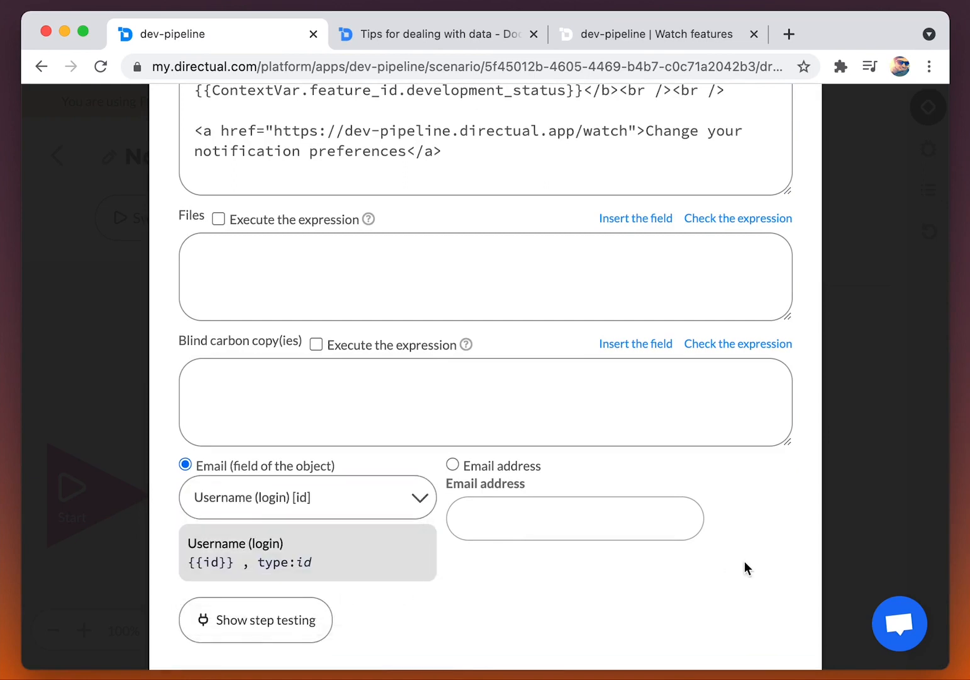
pyautogui.scroll(8, 740, 560)
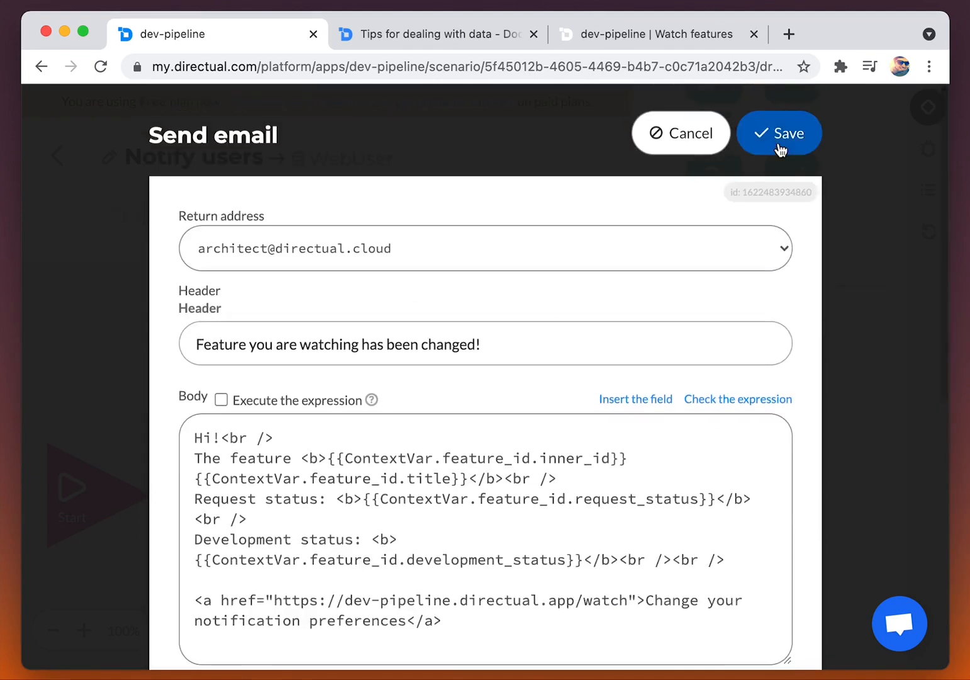
pyautogui.click(781, 133)
# Publish the Notify users draft, run the scenario and return to the Watching features list.
pyautogui.click(380, 236)
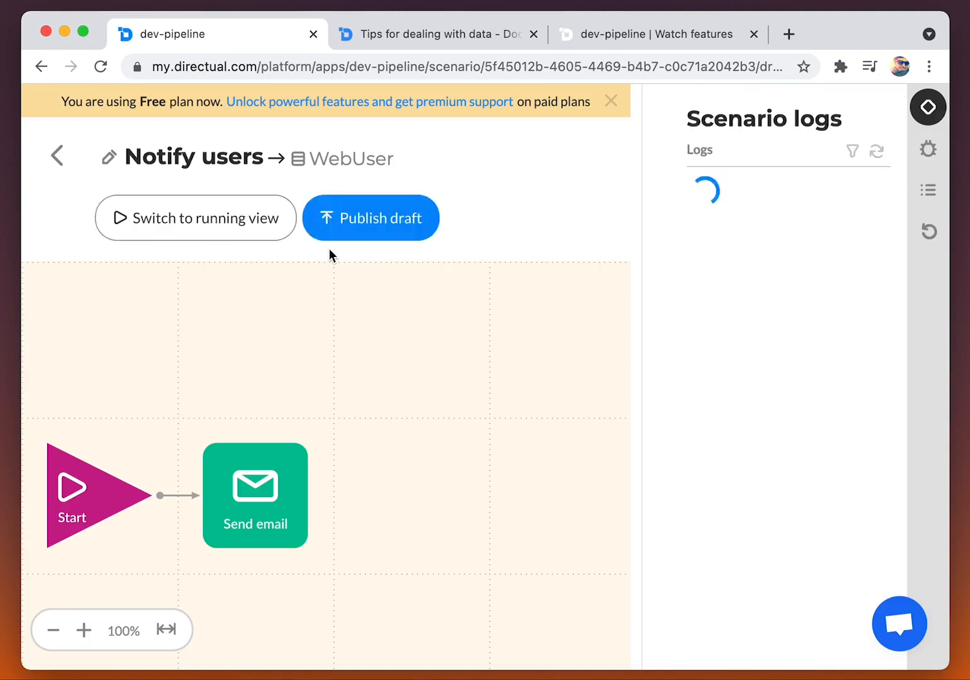
pyautogui.click(258, 226)
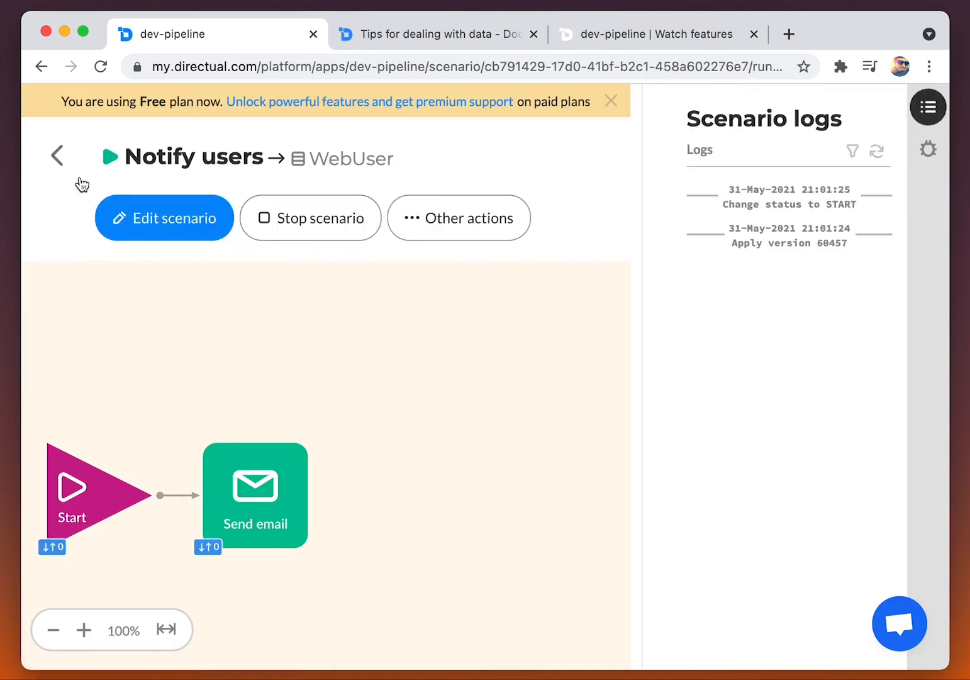
pyautogui.click(56, 157)
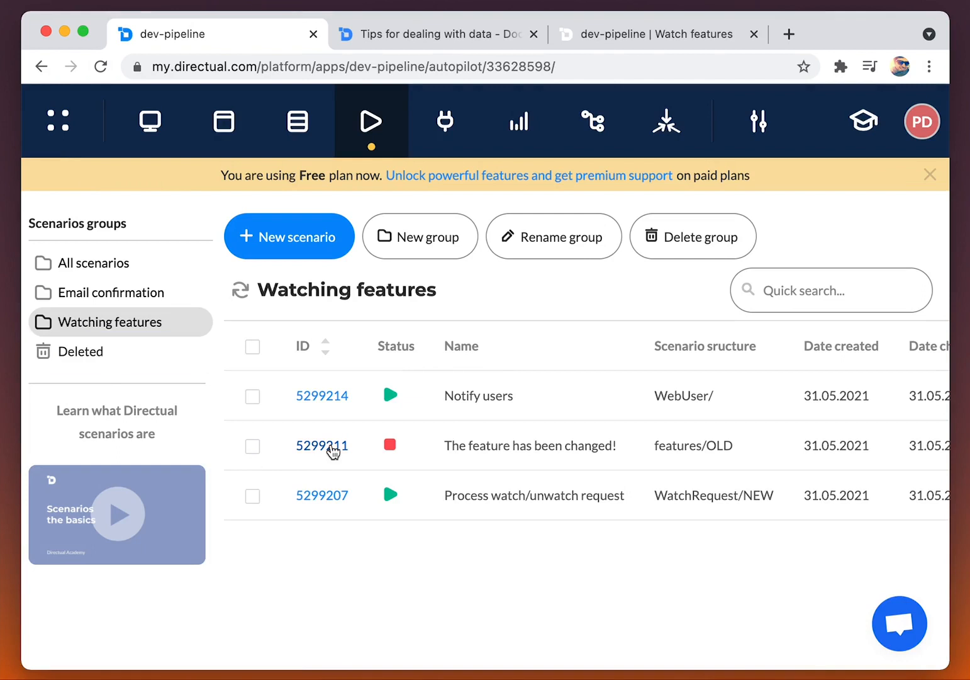
# In The feature has been changed! scenario, link Who is watching the feature [users_watching_ids] to the Notify users scenario.
pyautogui.click(333, 451)
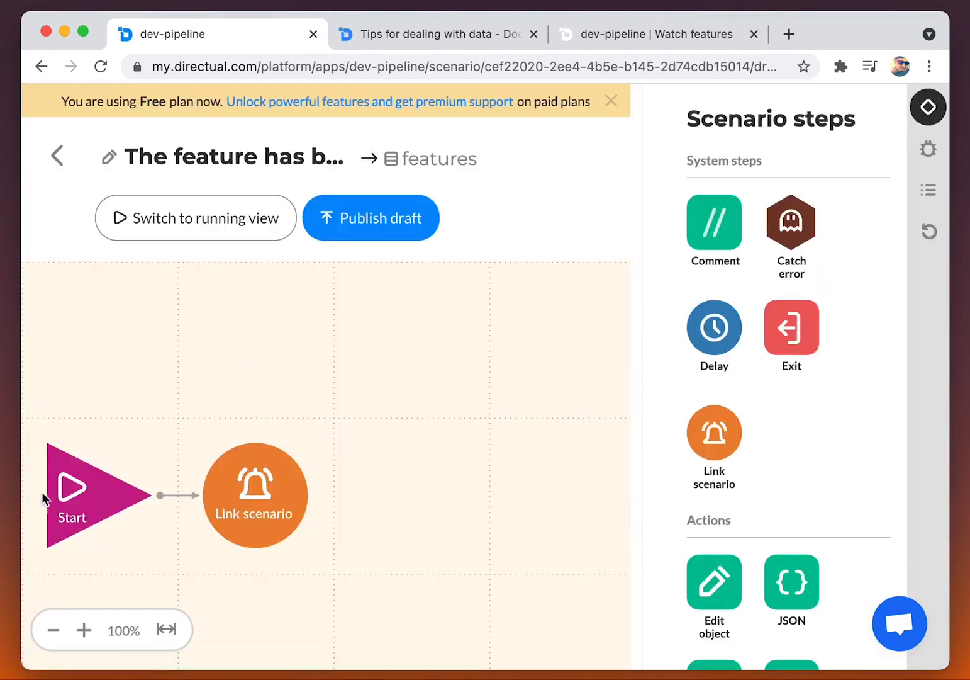
pyautogui.click(280, 499)
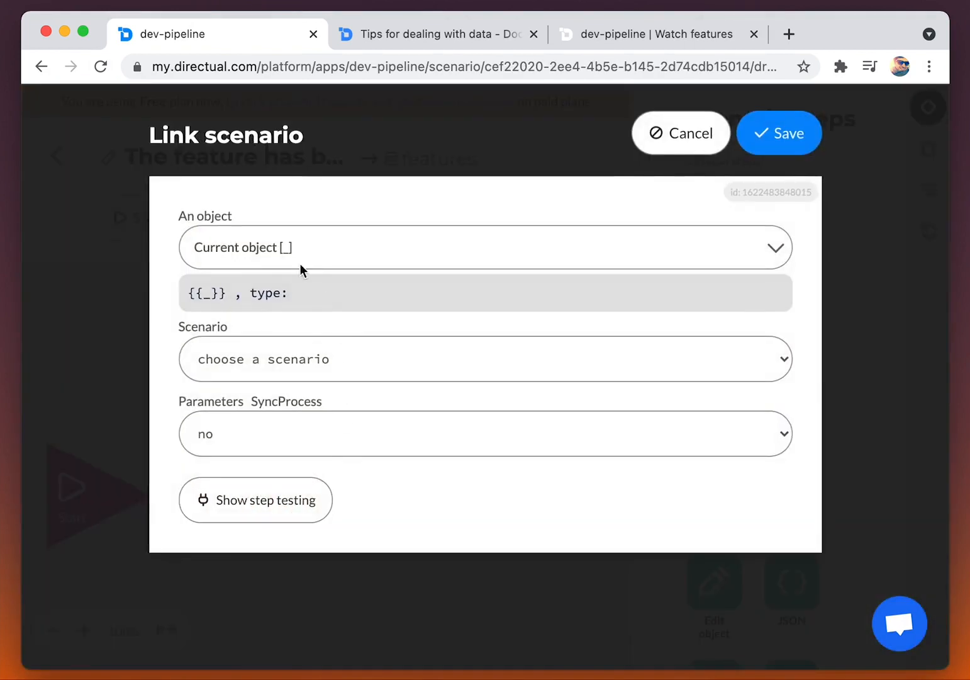
pyautogui.click(268, 242)
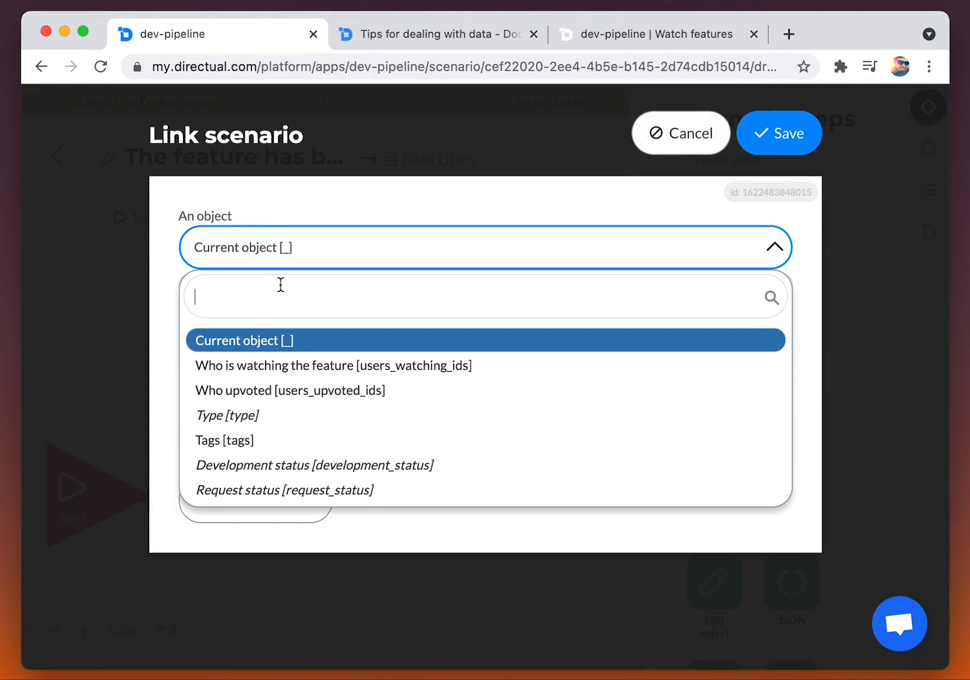
pyautogui.click(263, 371)
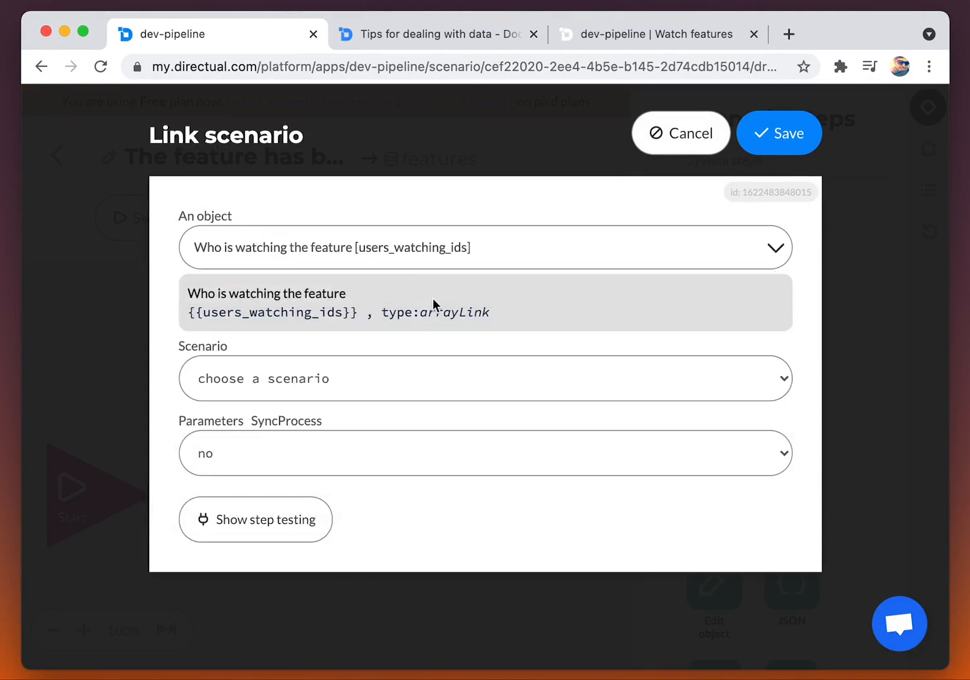
pyautogui.click(252, 374)
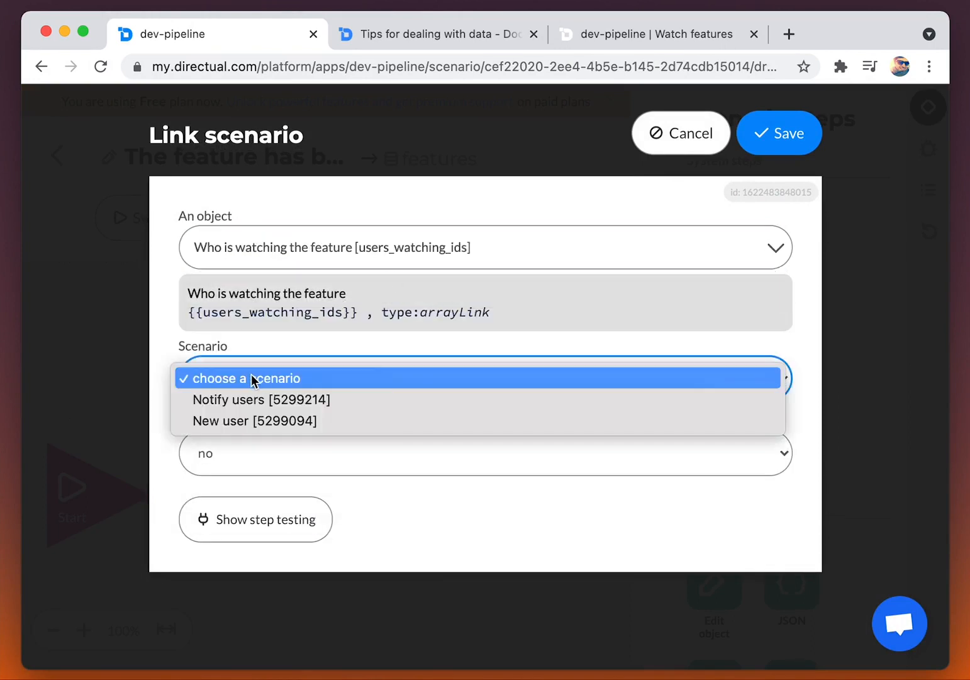
pyautogui.click(249, 401)
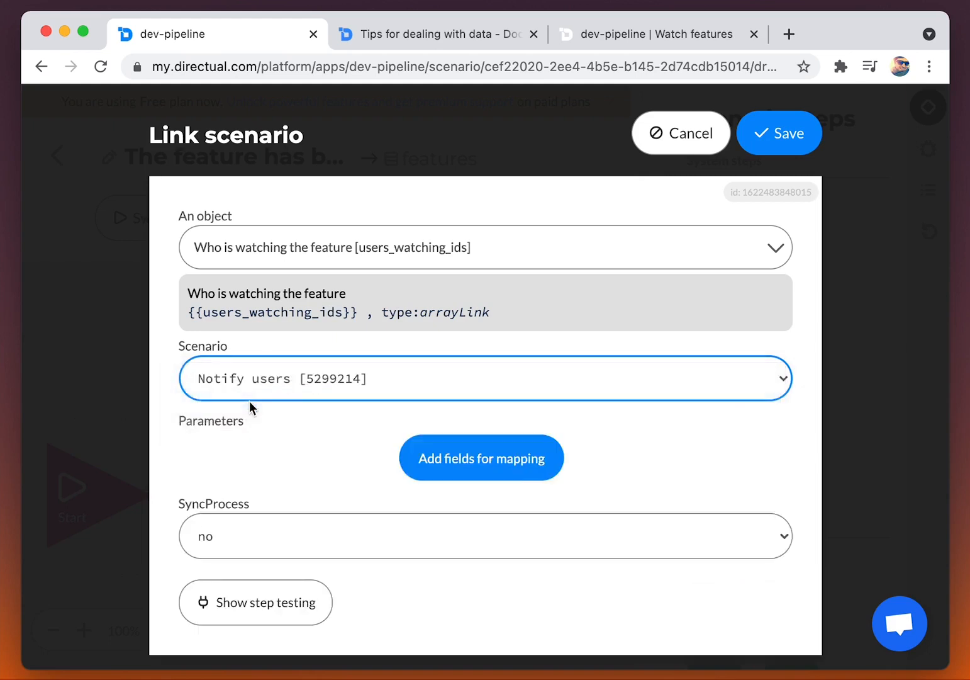
# Map the link's ContextVar.feature_id parameter to {{id}} and save the Link scenario step.
pyautogui.click(460, 463)
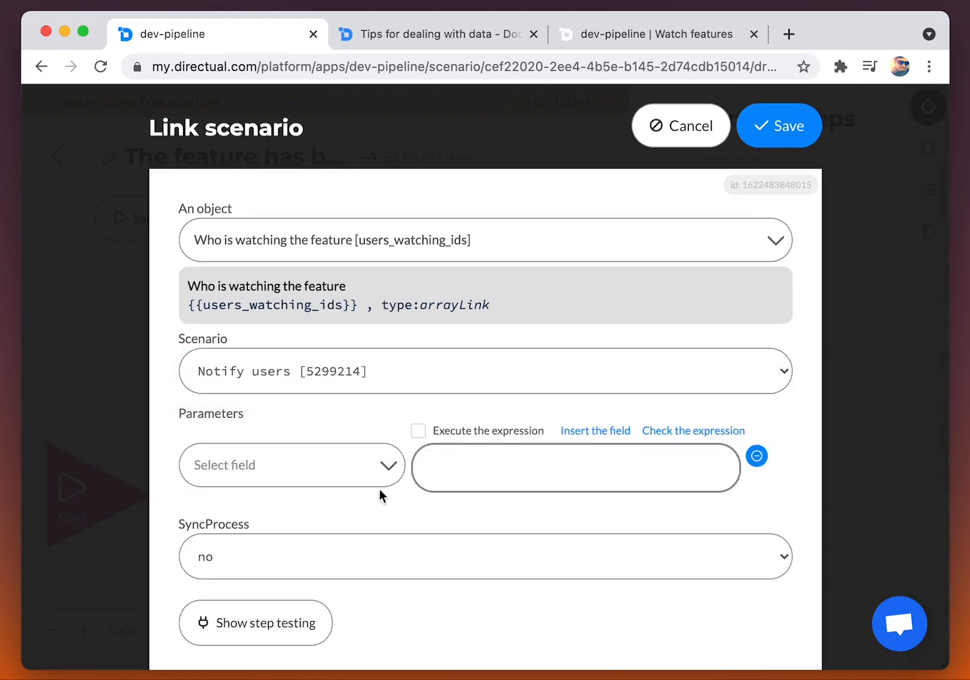
pyautogui.click(283, 465)
pyautogui.click(278, 557)
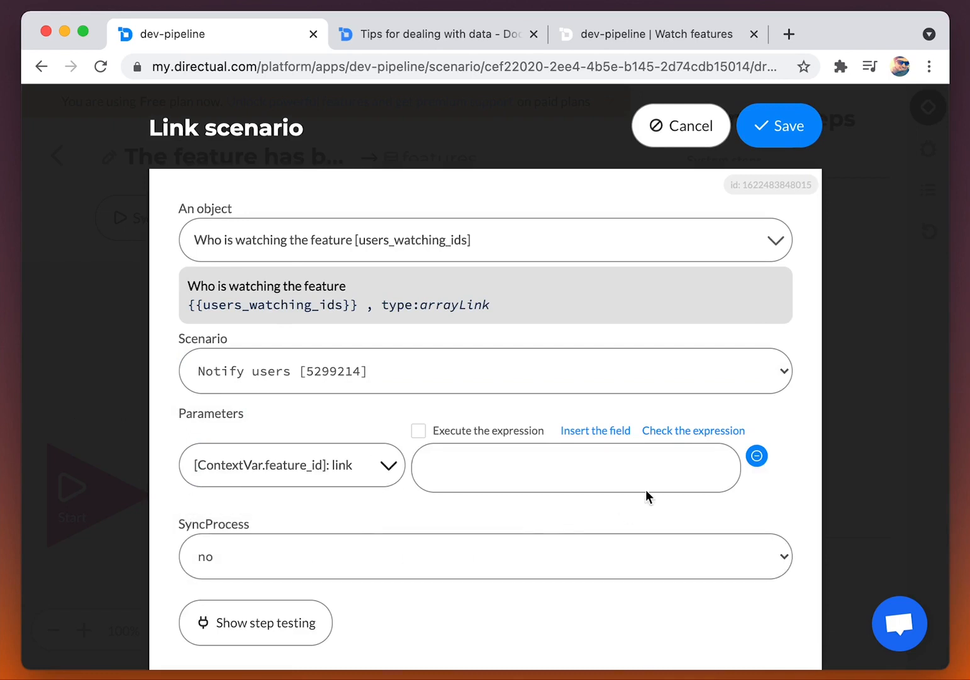
pyautogui.click(611, 432)
pyautogui.click(471, 473)
pyautogui.click(381, 563)
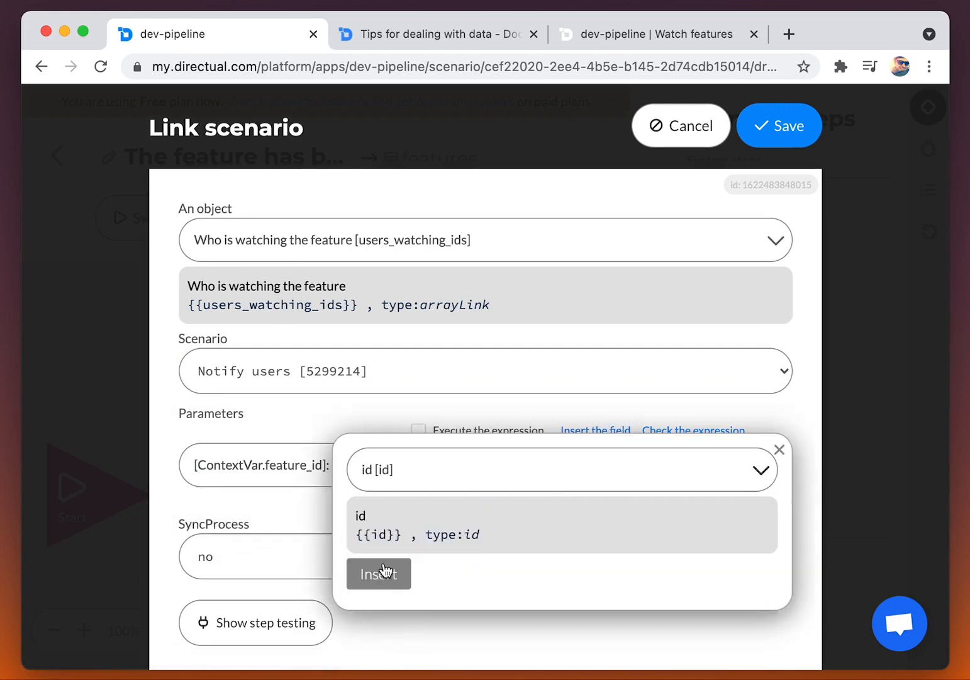
pyautogui.click(379, 563)
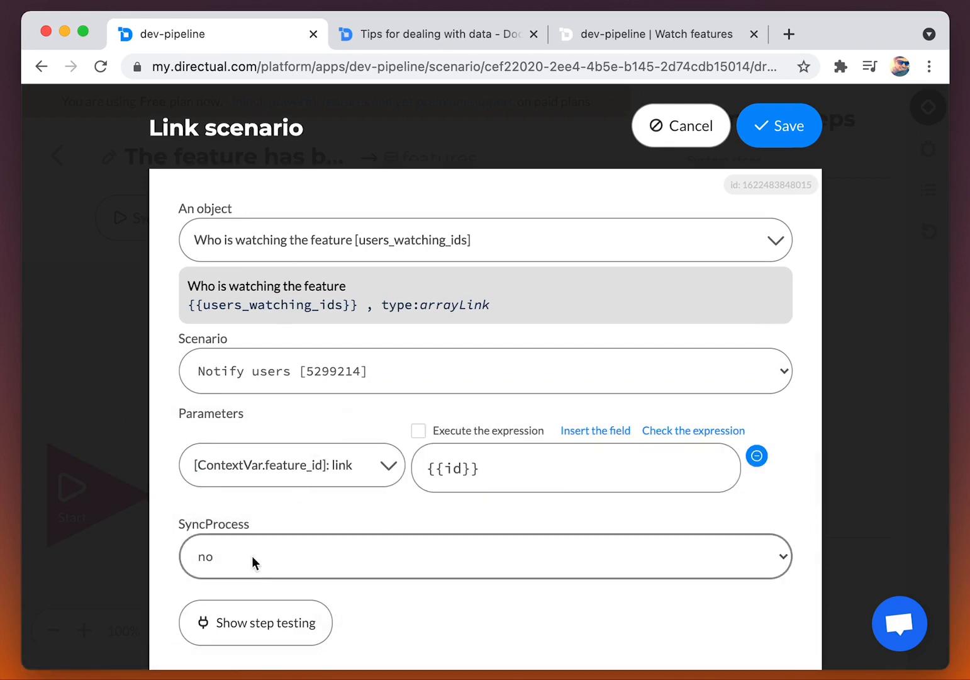
pyautogui.click(795, 140)
# Publish the draft of The feature has been changed!, run it and return to the scenario list.
pyautogui.click(375, 224)
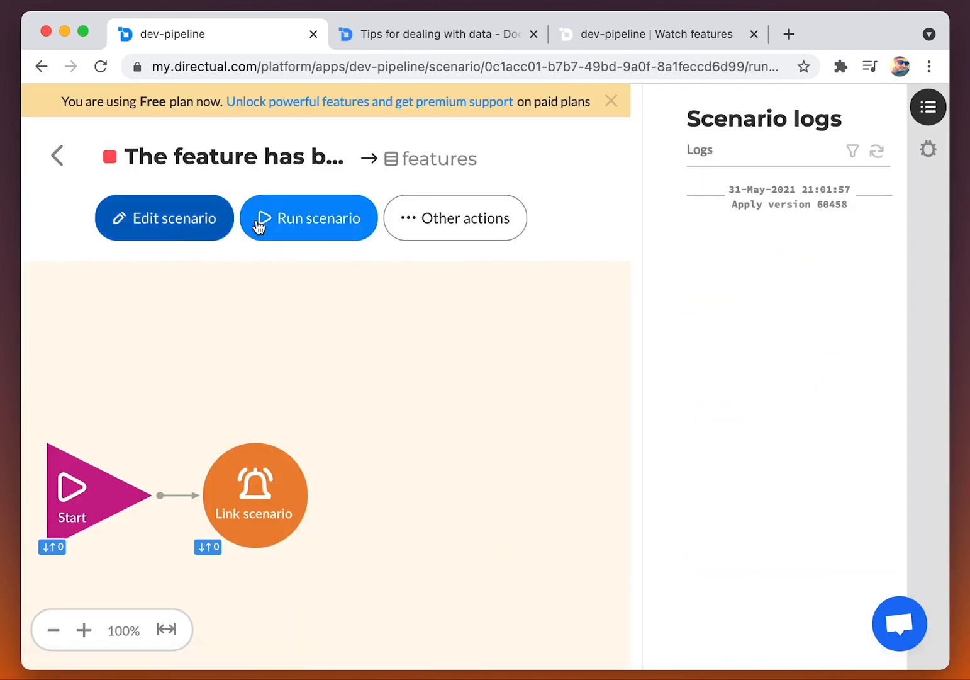
pyautogui.click(278, 234)
pyautogui.click(58, 157)
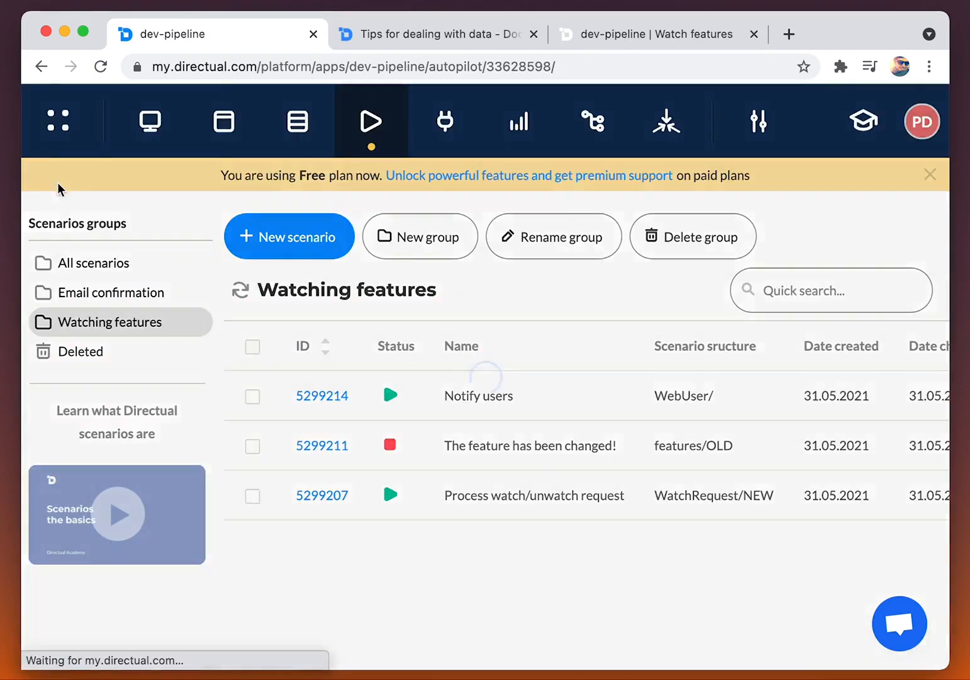
# In the Development Roadmap app's Features management page, remove the T-1 Hello feature from "under development".
pyautogui.click(636, 33)
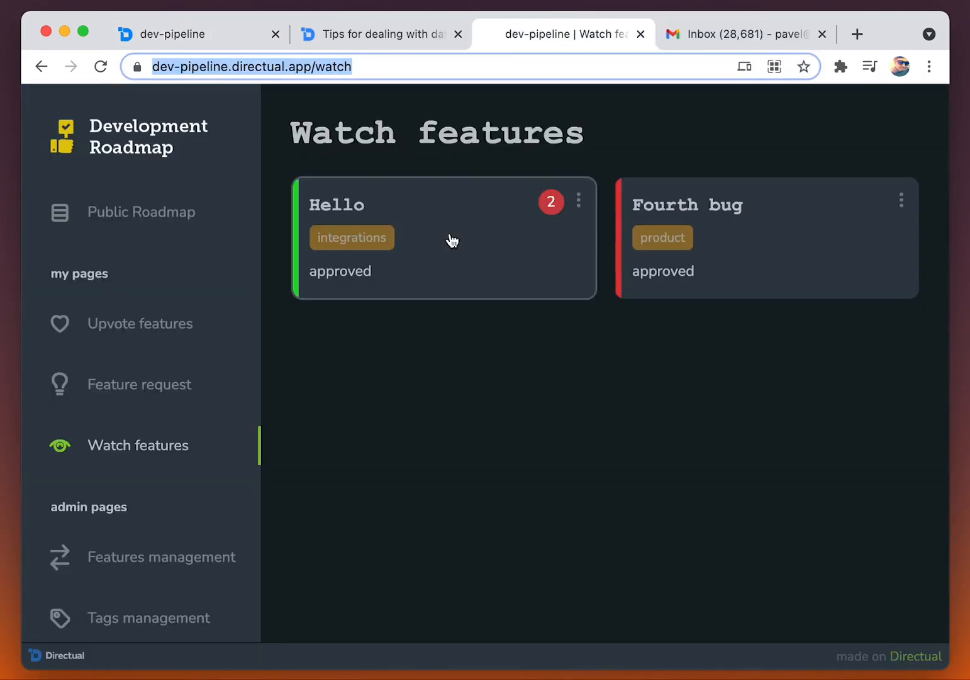
pyautogui.click(176, 560)
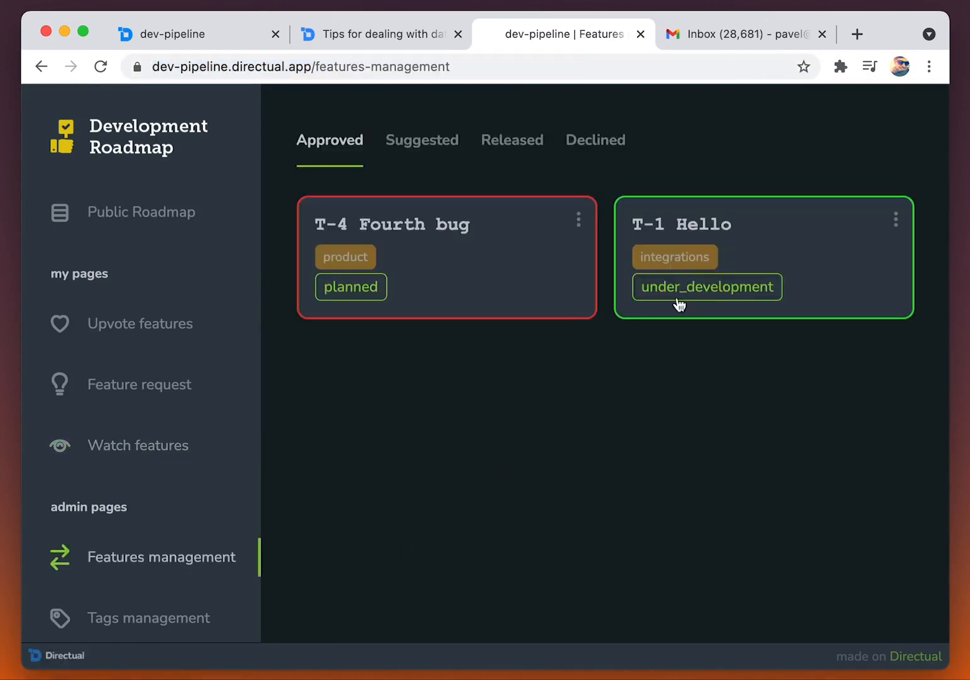
pyautogui.click(896, 221)
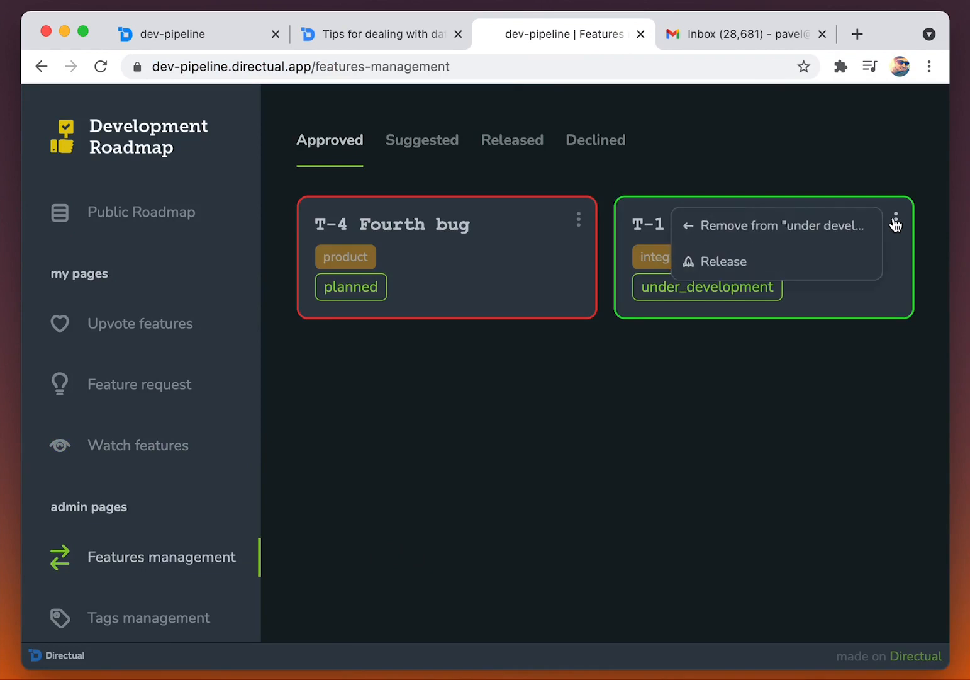
pyautogui.click(744, 233)
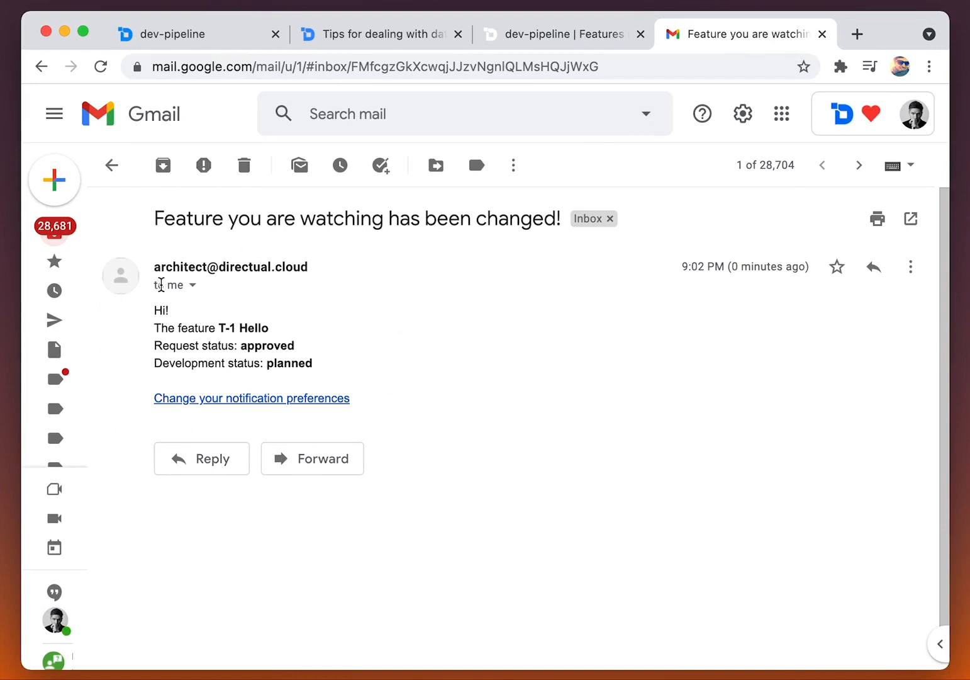
# Return to the Directual platform, open the Process new requests scenario for editing and dismiss the plan banner.
pyautogui.click(185, 36)
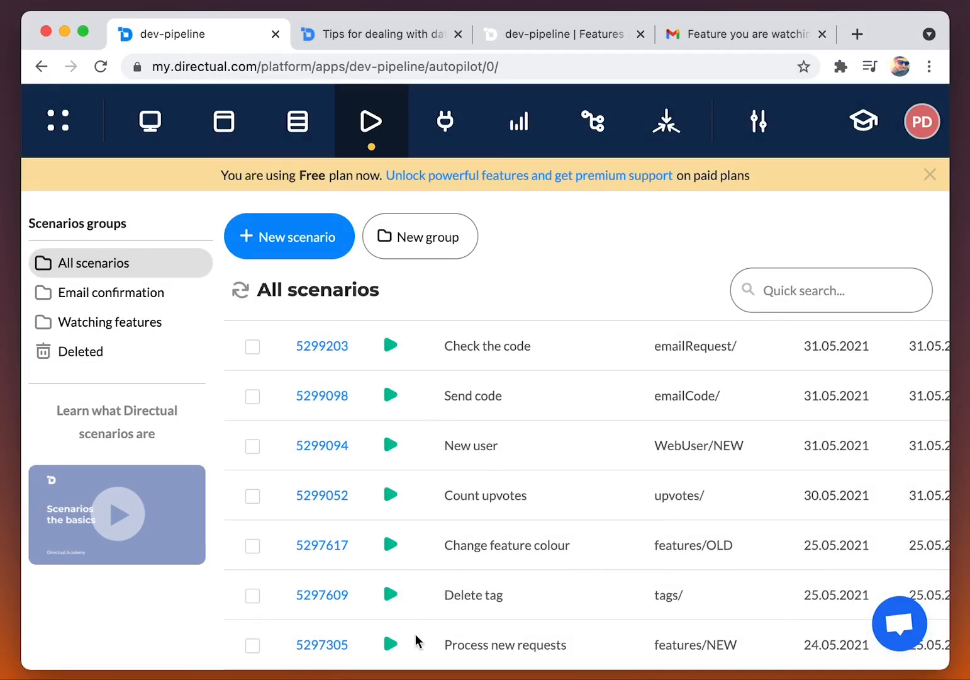
pyautogui.click(323, 648)
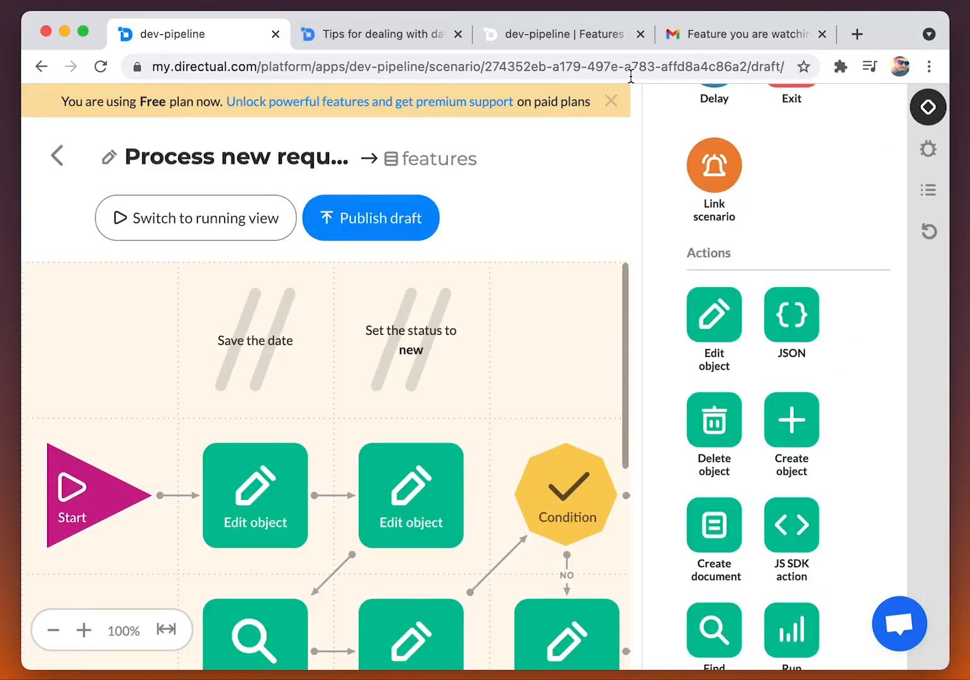
pyautogui.click(611, 101)
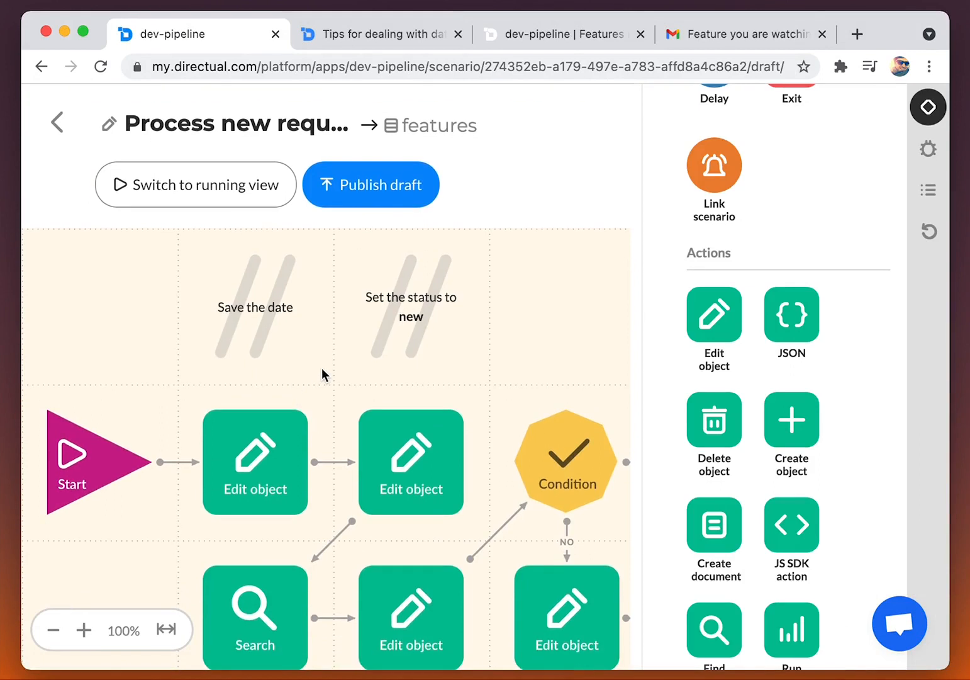
# Place a Create object step beside the Send email step at the end of the Process new requests scenario.
pyautogui.hscroll(5, 322, 369)
pyautogui.hscroll(5, 545, 388)
pyautogui.scroll(-3, 545, 388)
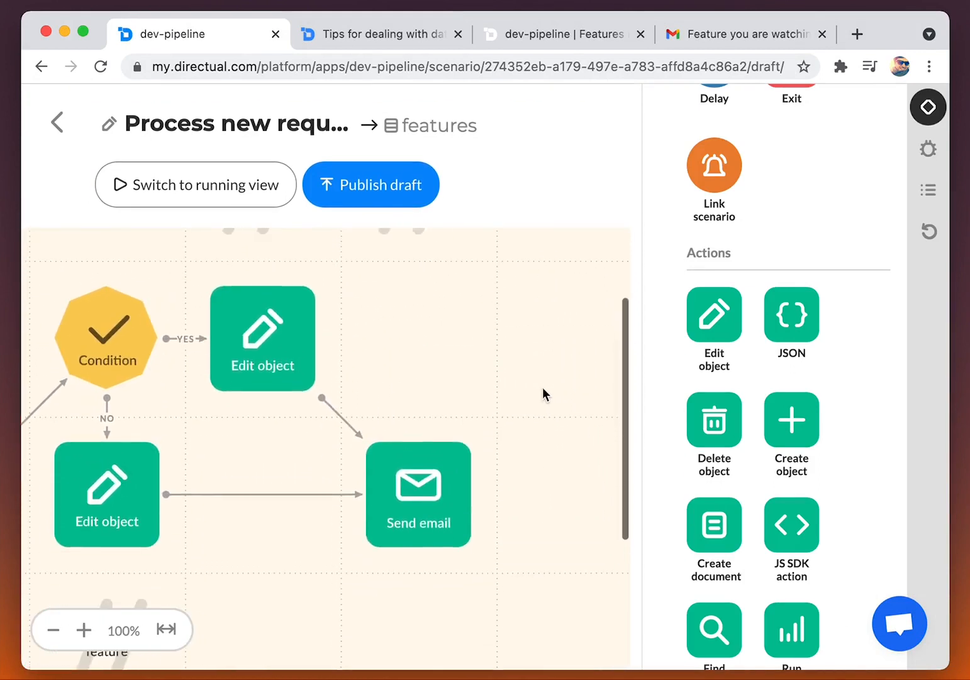
pyautogui.moveTo(804, 466); pyautogui.dragTo(576, 494)
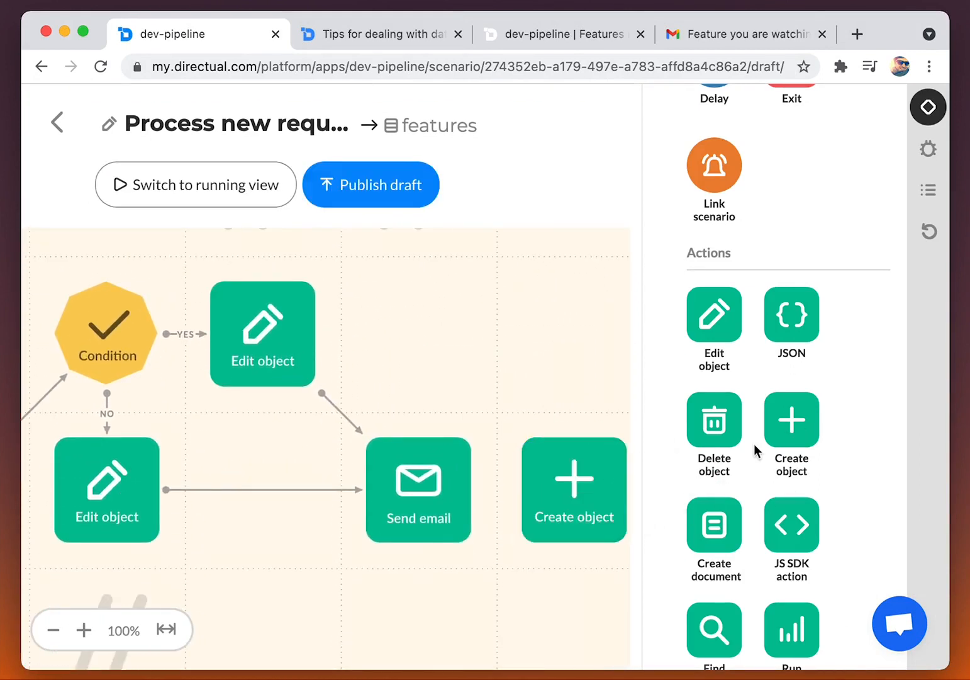
# Add a comment above the Create object step reading "Add to Watched for the author" and save it.
pyautogui.moveTo(714, 219); pyautogui.dragTo(574, 316)
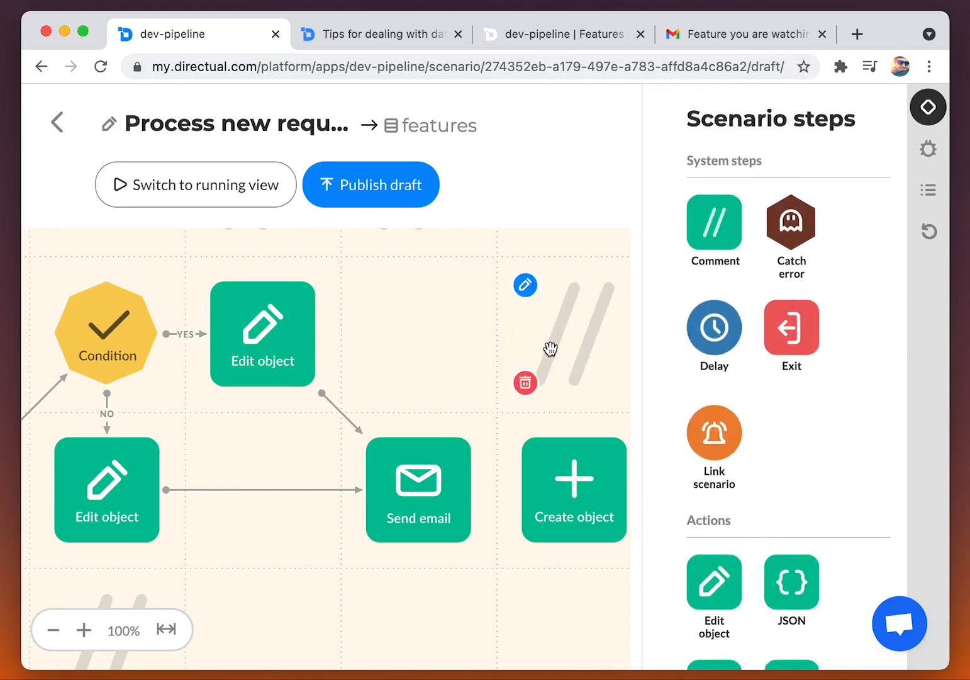
pyautogui.click(335, 258)
pyautogui.write('Add to Watched for the author')
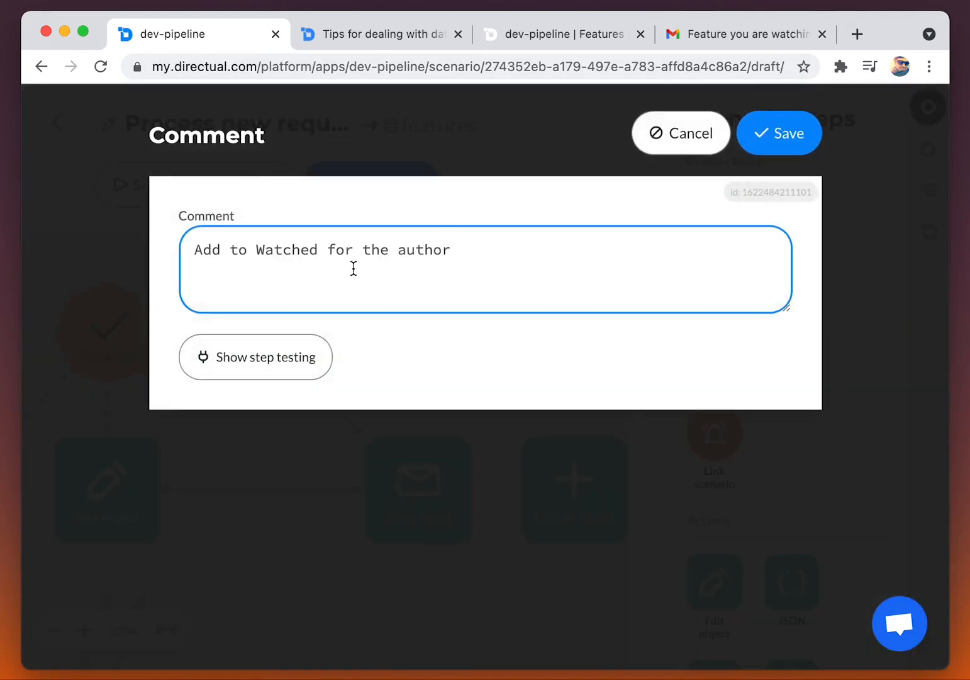
pyautogui.click(756, 146)
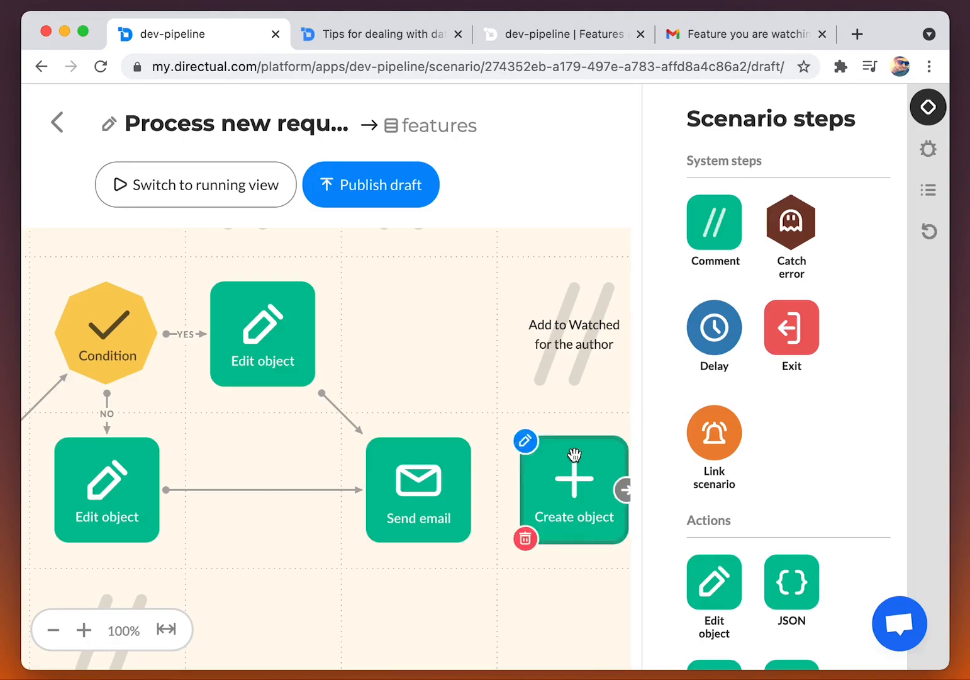
# Connect the Send email step to the Create object step and set it to create an object in the Watching Request structure.
pyautogui.moveTo(464, 494); pyautogui.dragTo(570, 479)
pyautogui.click(570, 478)
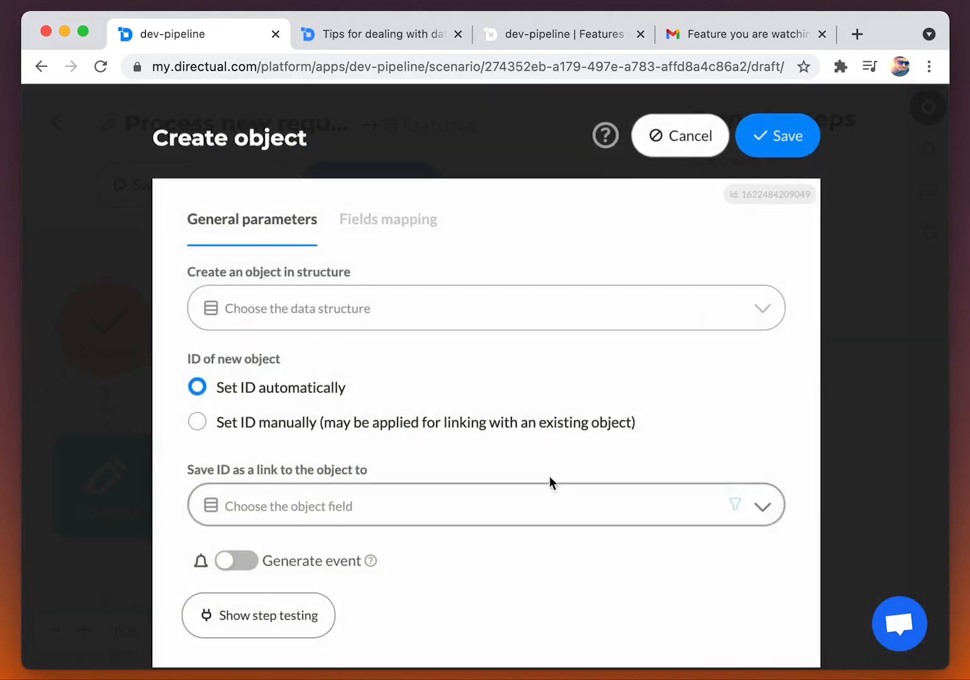
pyautogui.click(326, 302)
pyautogui.write('watch')
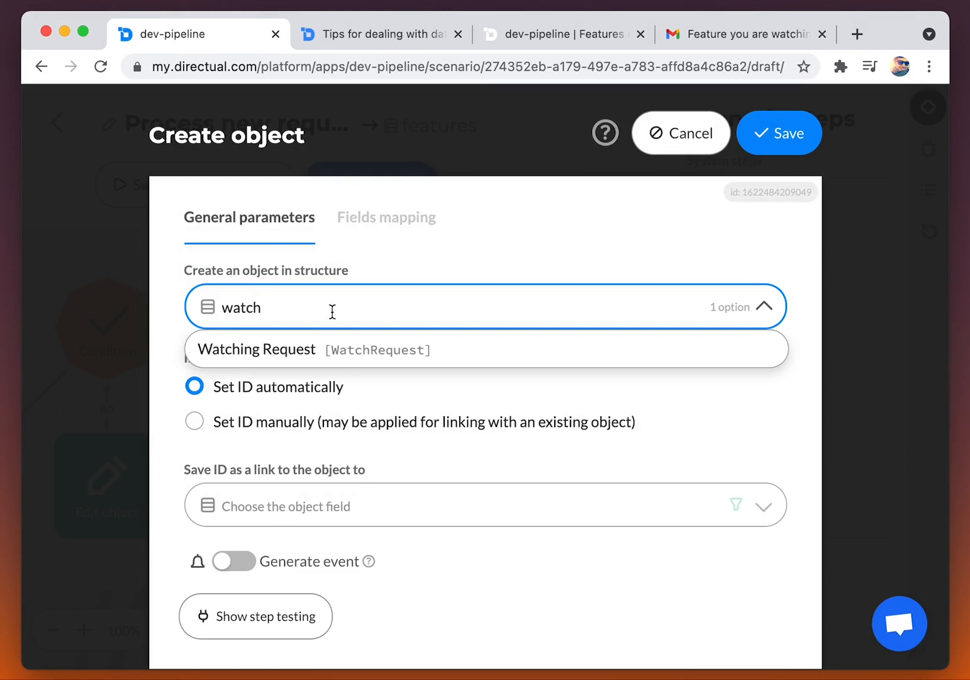
pyautogui.click(293, 352)
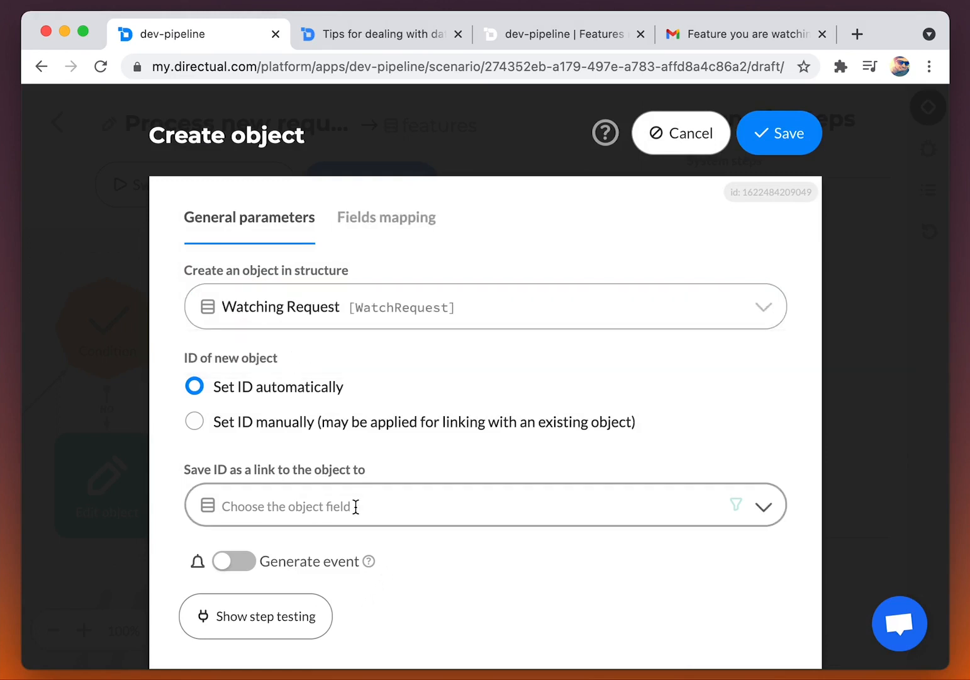
# Add a field mapping to the Create object step that sets {{user_id}} to the feature's Who requested field, {{user_id}}.
pyautogui.click(385, 229)
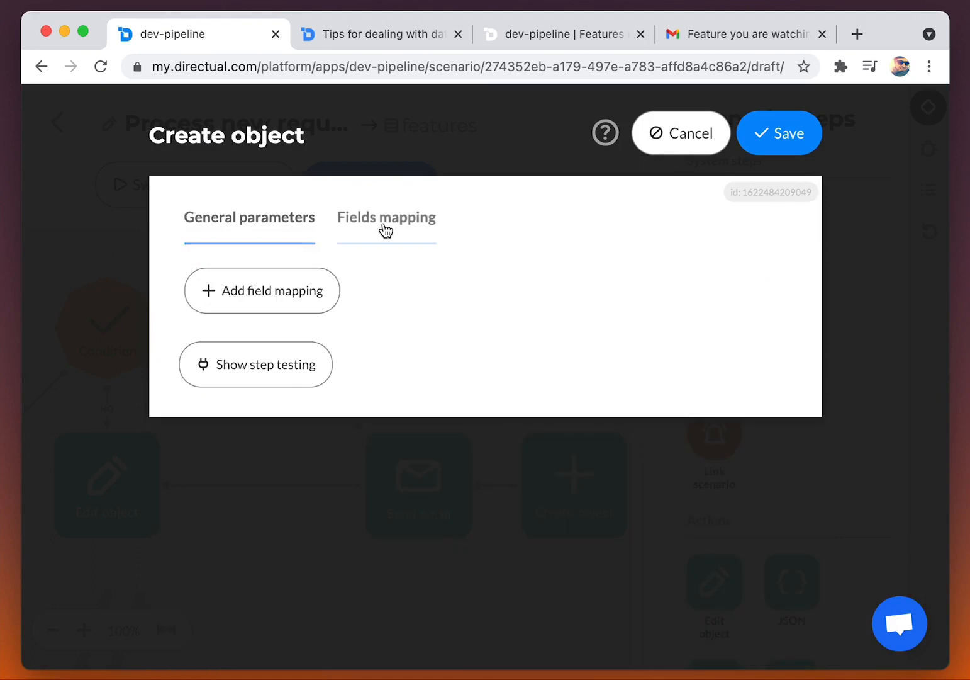
pyautogui.click(284, 302)
pyautogui.click(285, 291)
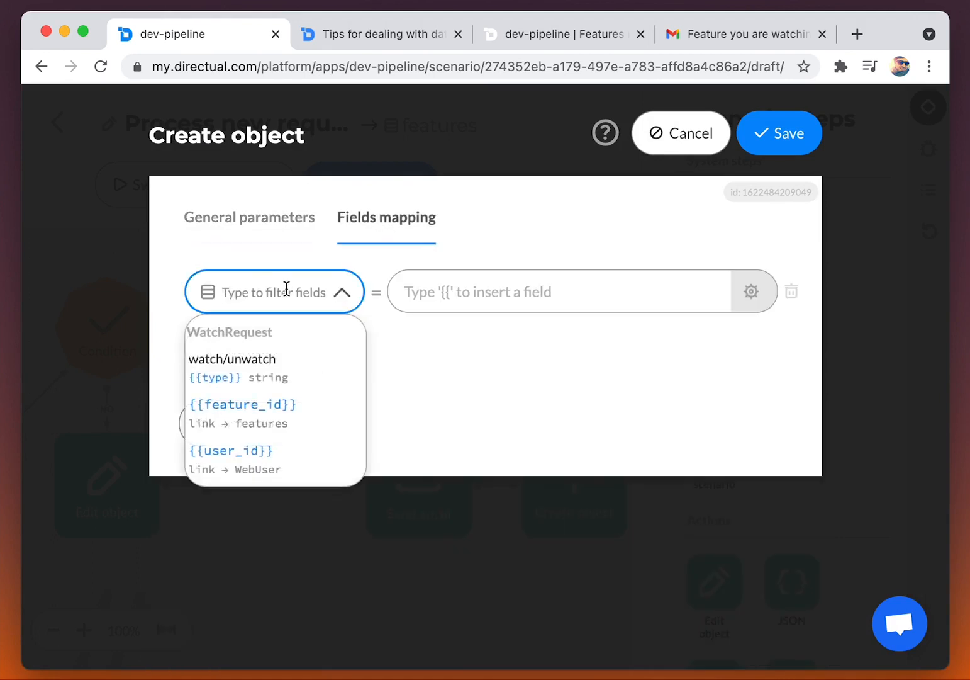
pyautogui.write('use')
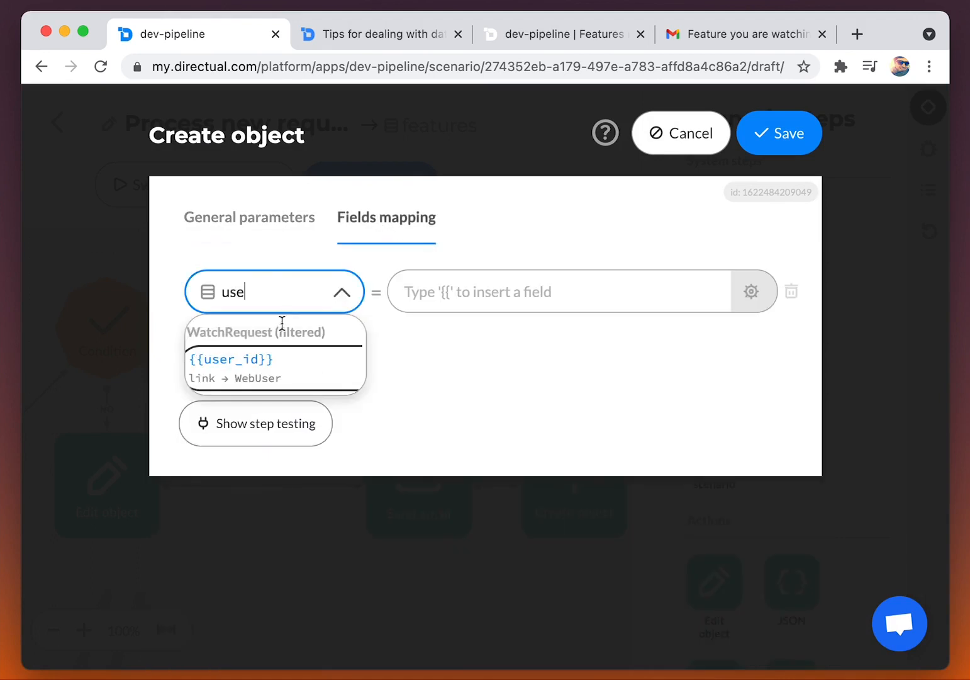
pyautogui.click(285, 364)
pyautogui.click(467, 301)
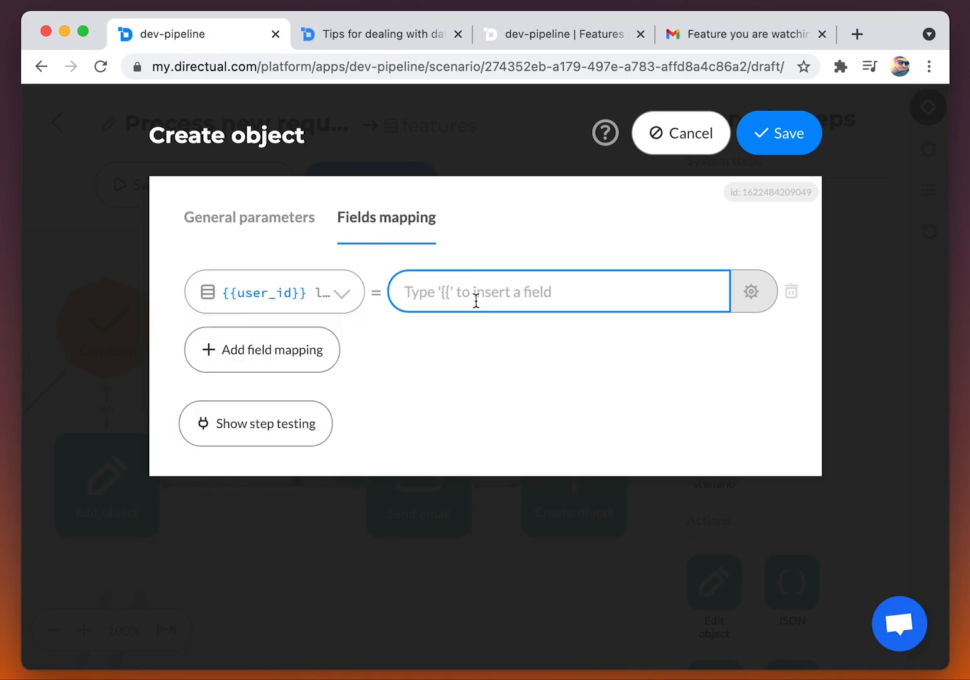
pyautogui.write('{{')
pyautogui.click(450, 297)
pyautogui.write('use')
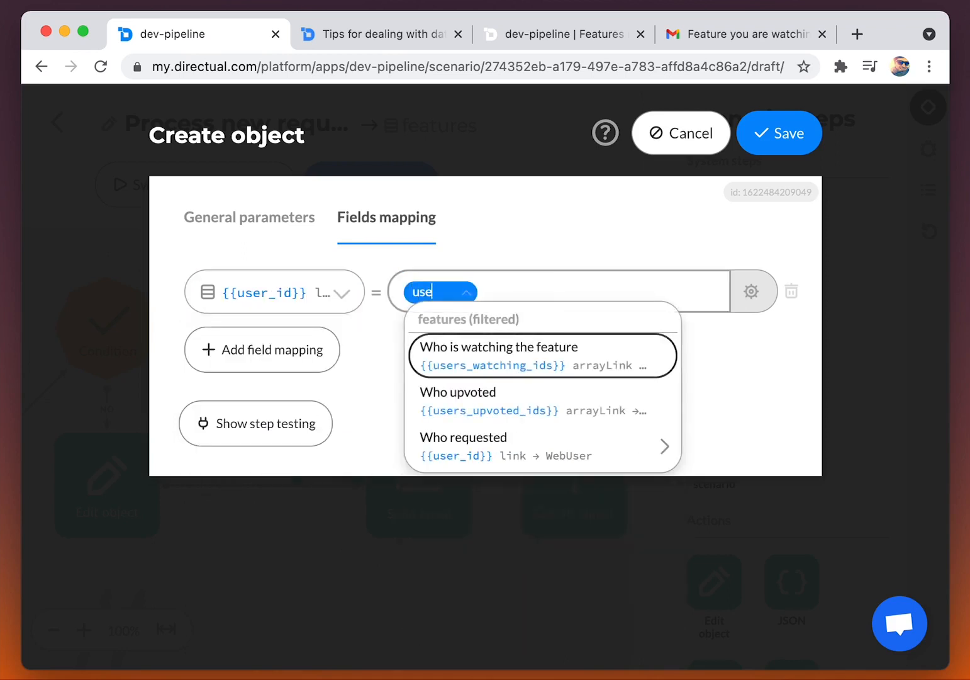
pyautogui.press('Down')
pyautogui.press('Down')
pyautogui.press('Return')
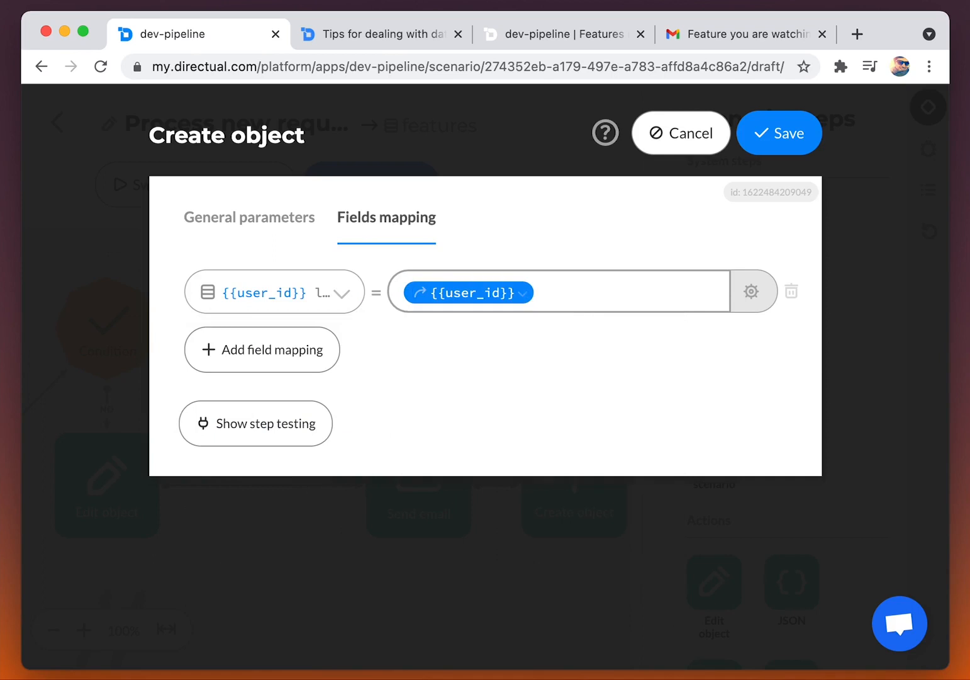
# Add a second field mapping that sets the watch/unwatch field {{type}} to the text "watch".
pyautogui.click(260, 348)
pyautogui.click(269, 349)
pyautogui.click(270, 434)
pyautogui.click(448, 348)
pyautogui.write('wat')
pyautogui.click(468, 414)
# Add a third field mapping that sets {{feature_id}} to the feature's {{id}}.
pyautogui.click(302, 425)
pyautogui.click(268, 408)
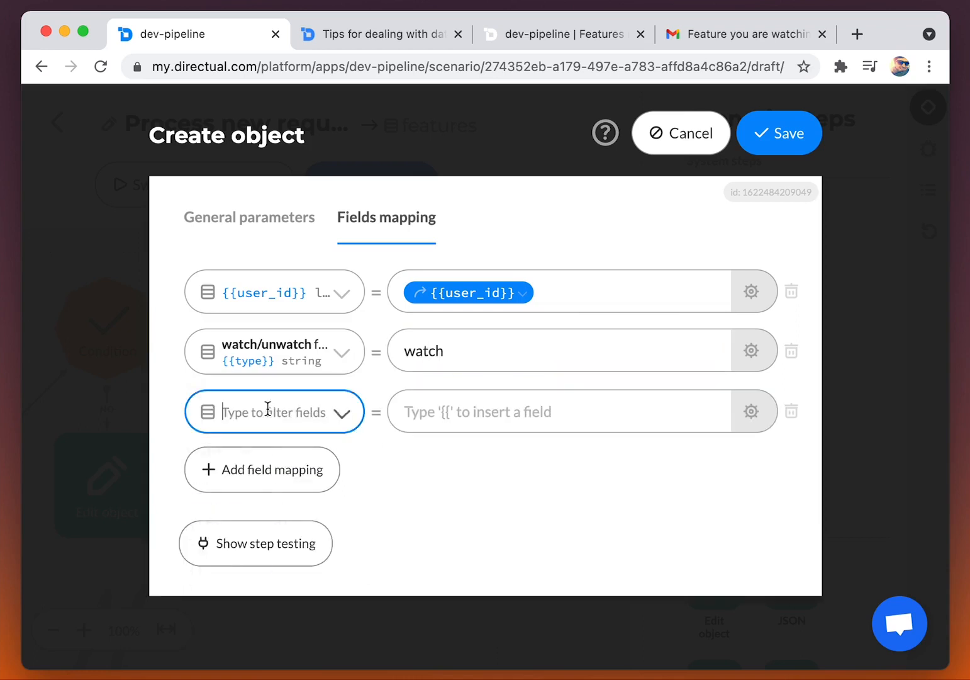
pyautogui.click(268, 408)
pyautogui.write('fea')
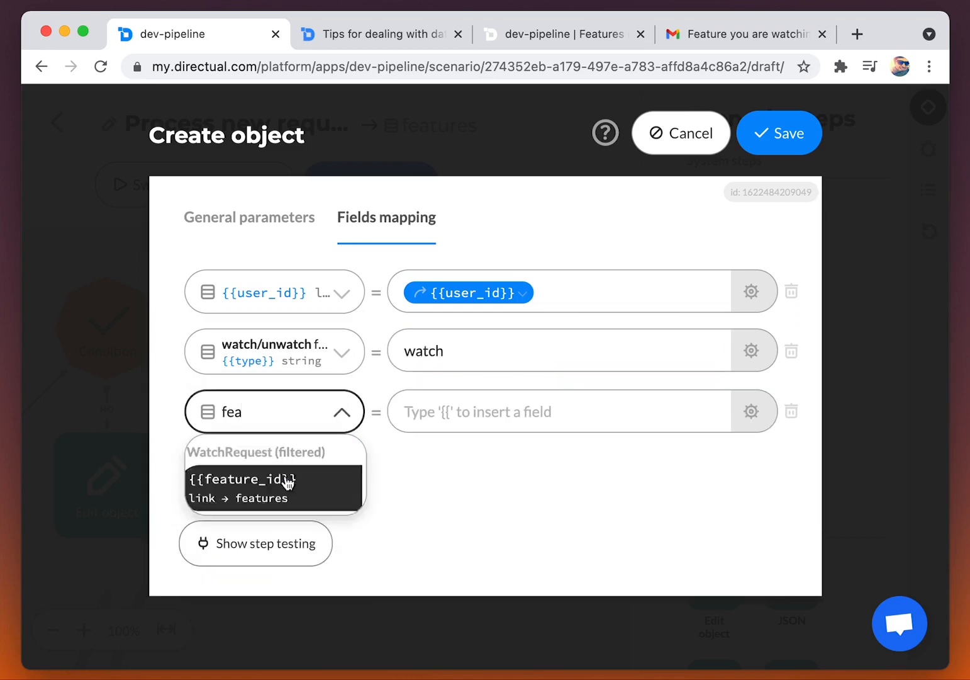
pyautogui.click(259, 480)
pyautogui.click(467, 415)
pyautogui.write('{{')
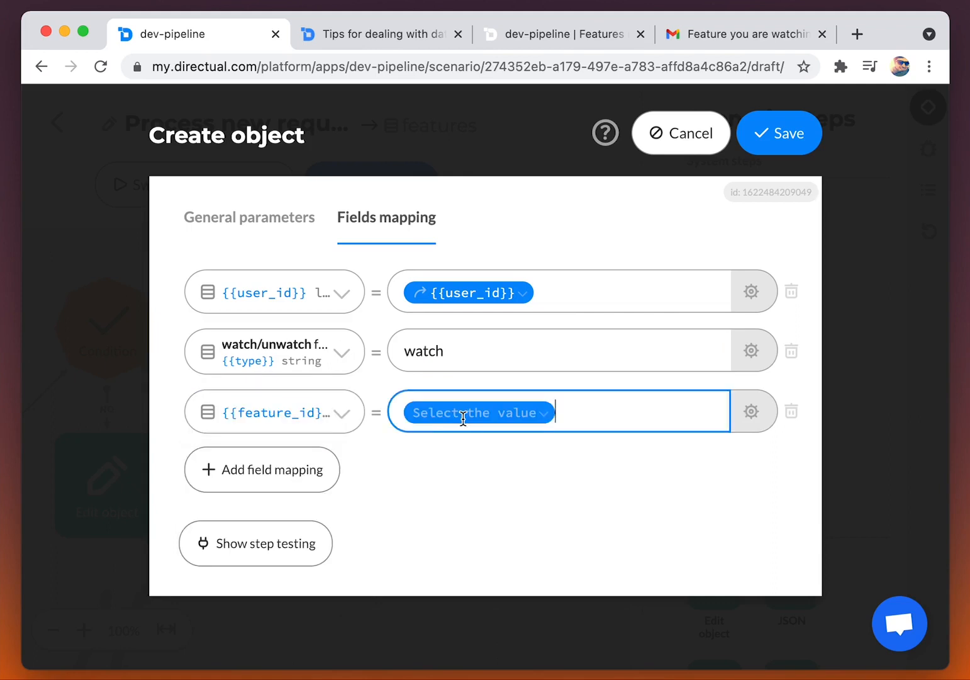
pyautogui.write('id')
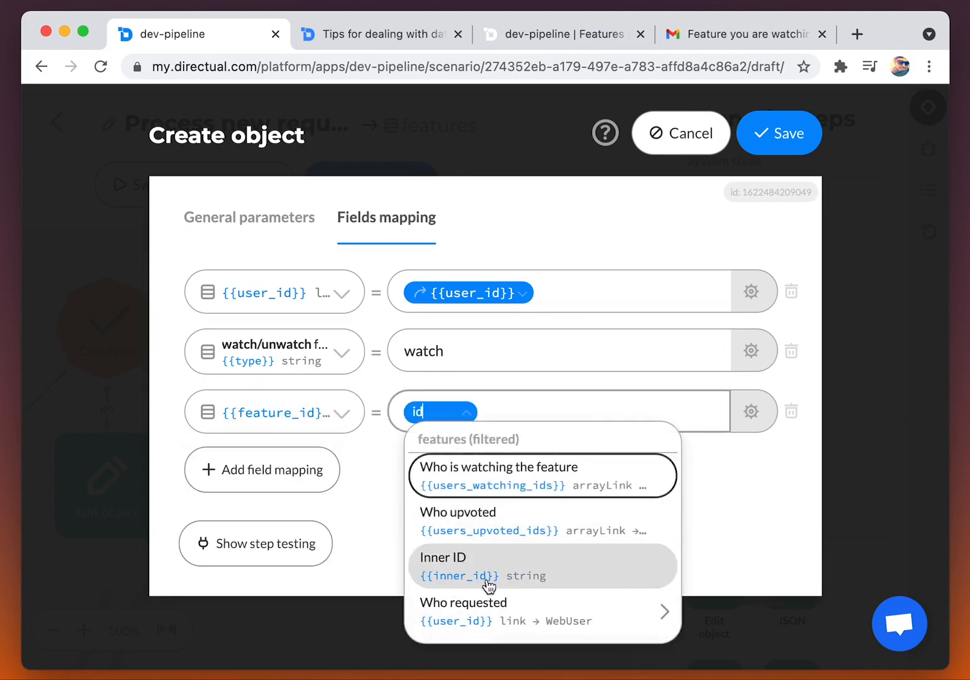
pyautogui.scroll(-2, 495, 579)
pyautogui.click(474, 621)
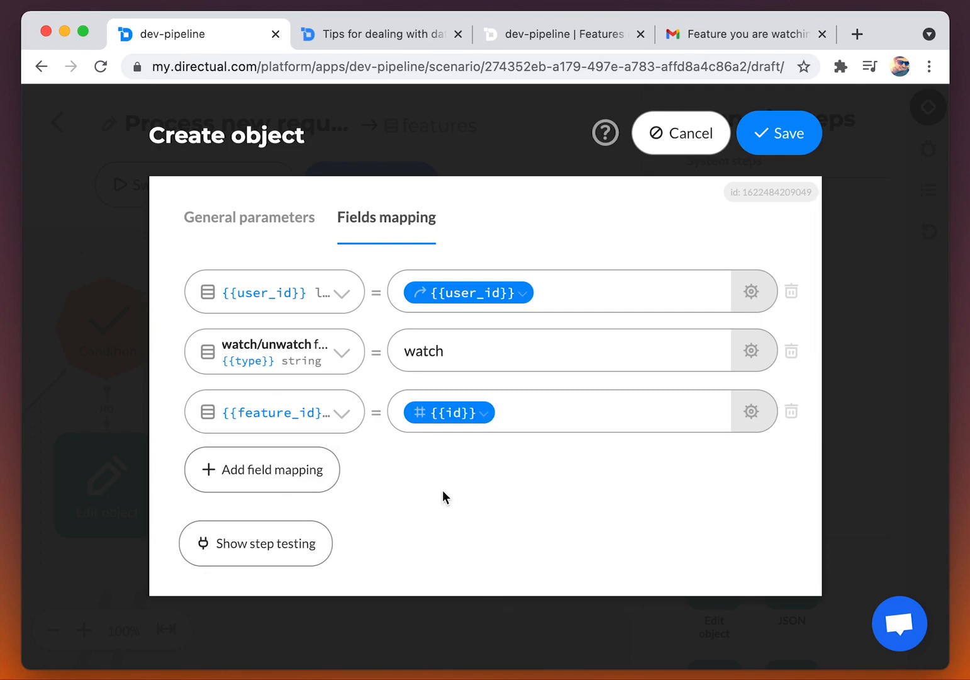
# Enable Generate event for the Create object step, save the step and publish the scenario draft.
pyautogui.click(236, 215)
pyautogui.scroll(-1, 366, 500)
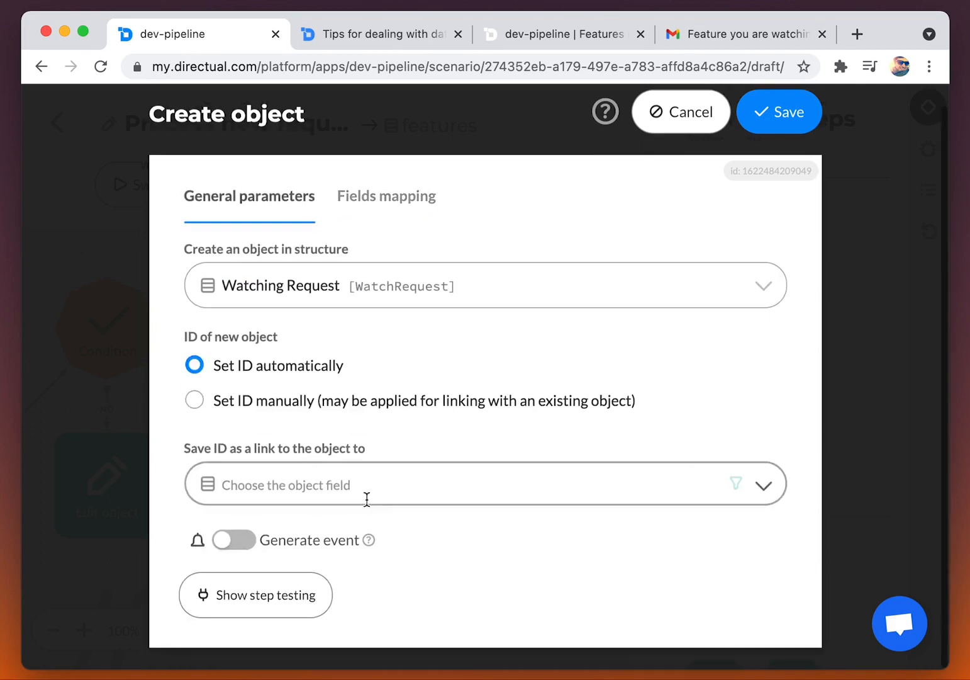
pyautogui.click(244, 545)
pyautogui.click(811, 128)
pyautogui.click(379, 192)
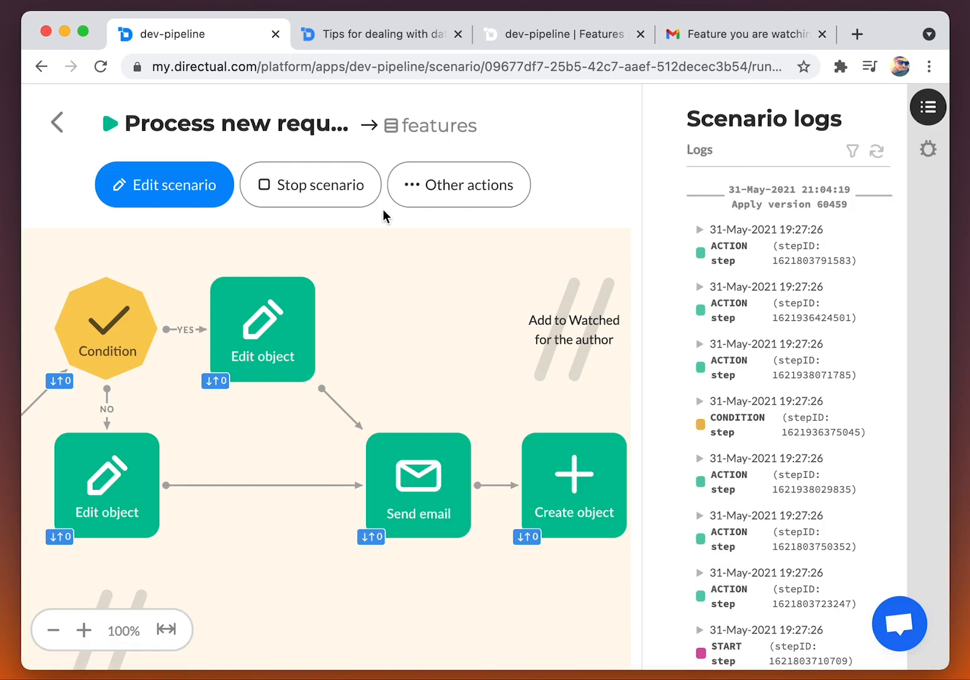
# In the Development Roadmap app, submit a request of type feature titled "Hey hey hey" with description "some text", and open the Watch features page.
pyautogui.click(532, 32)
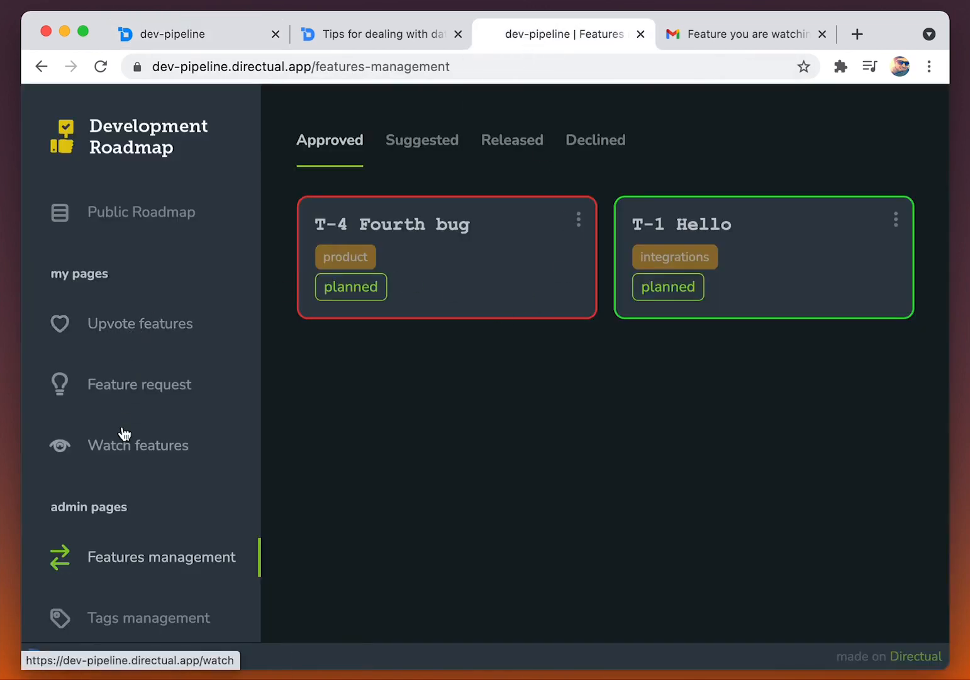
pyautogui.click(140, 385)
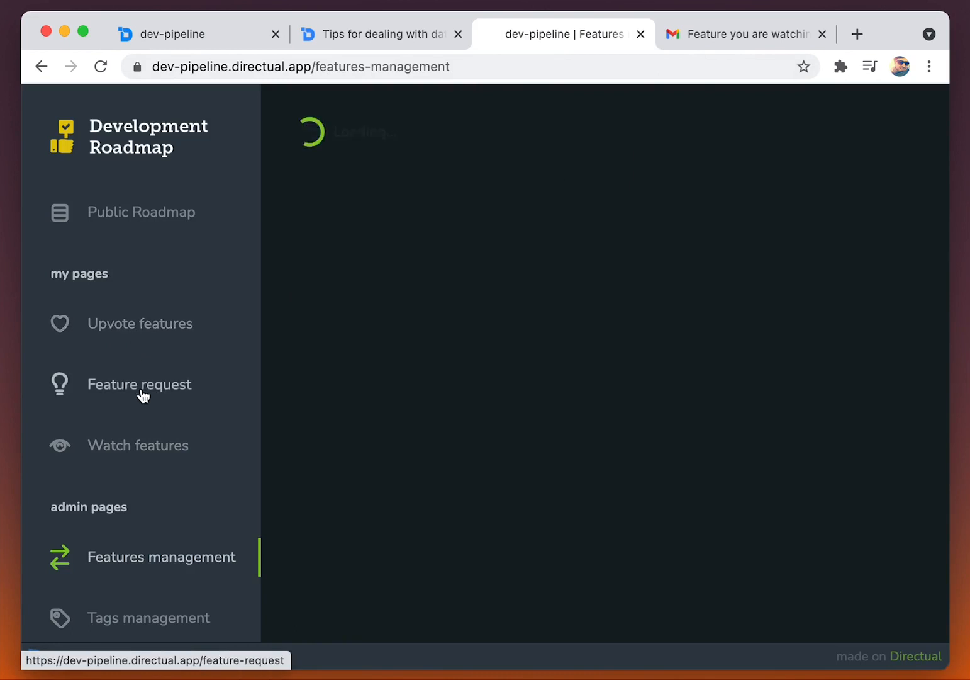
pyautogui.click(399, 224)
pyautogui.click(345, 304)
pyautogui.click(356, 316)
pyautogui.write('Hey hey hey')
pyautogui.click(337, 426)
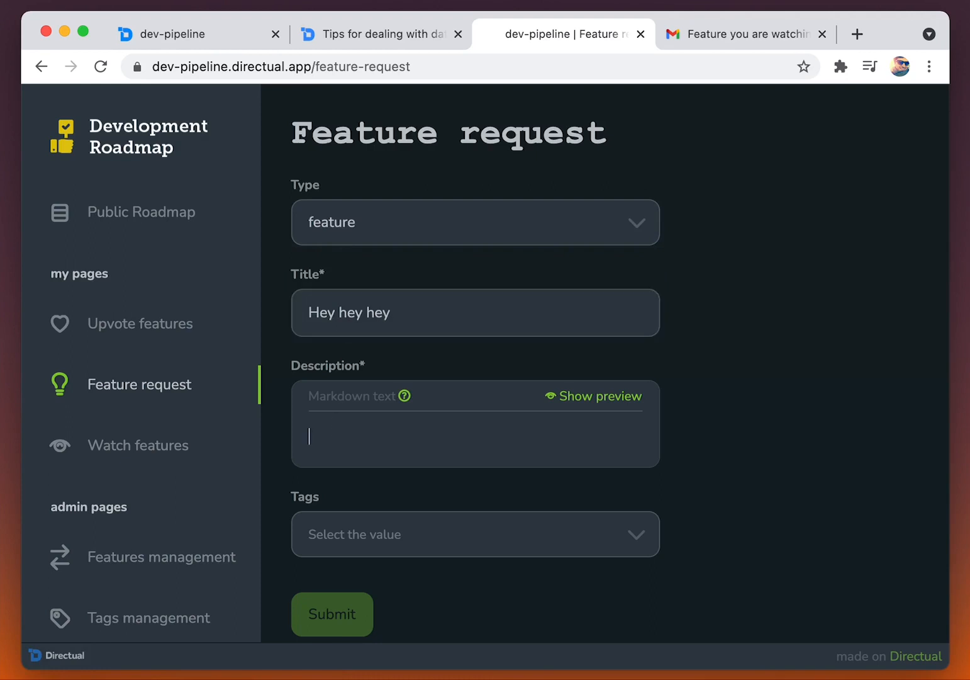
pyautogui.write('some text')
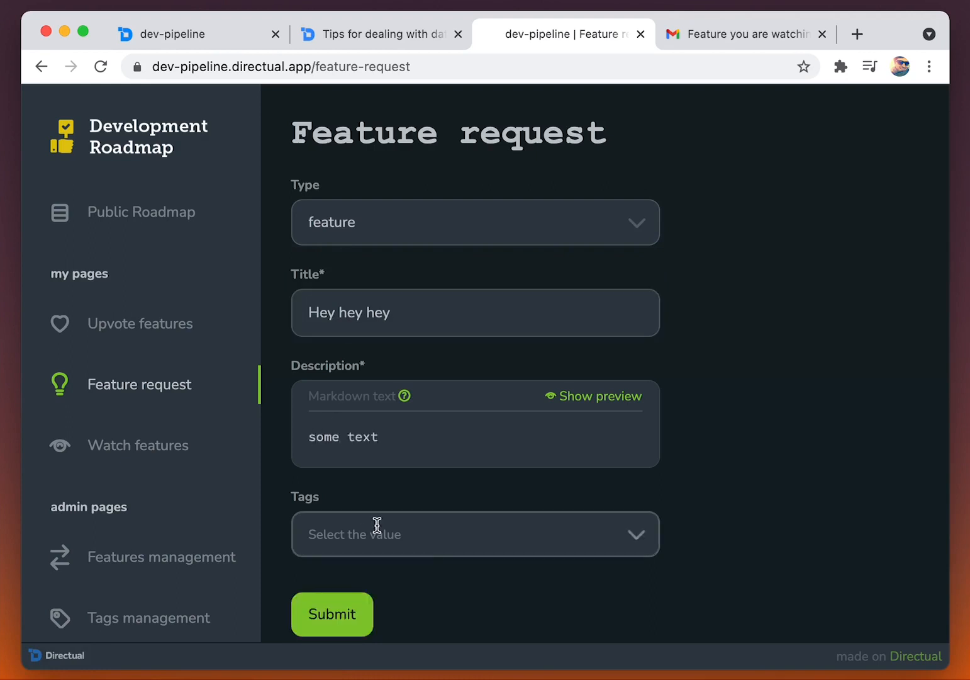
pyautogui.click(341, 615)
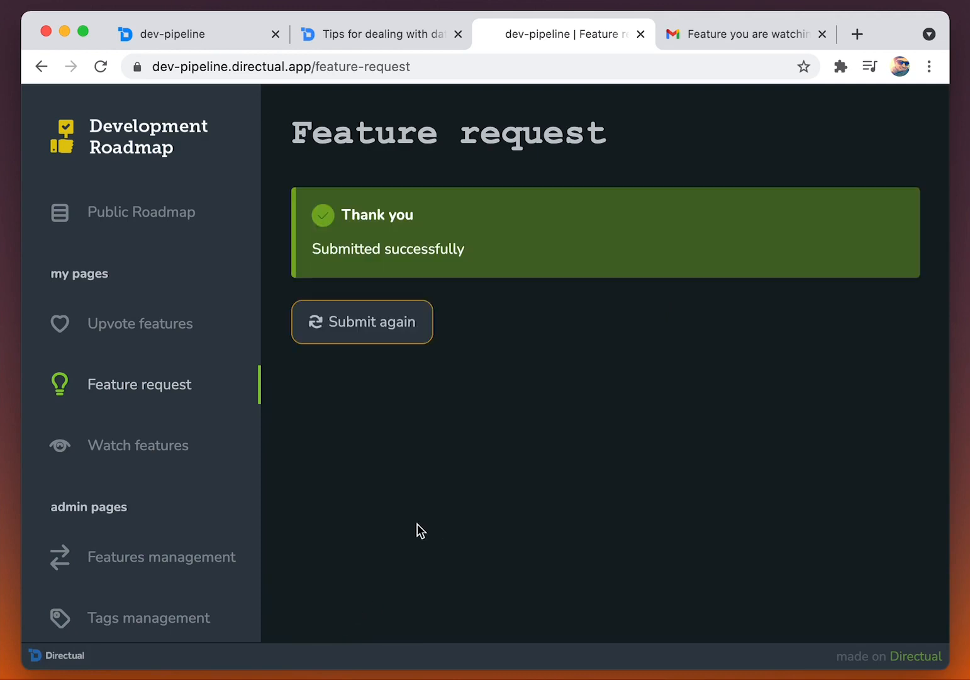
pyautogui.click(134, 446)
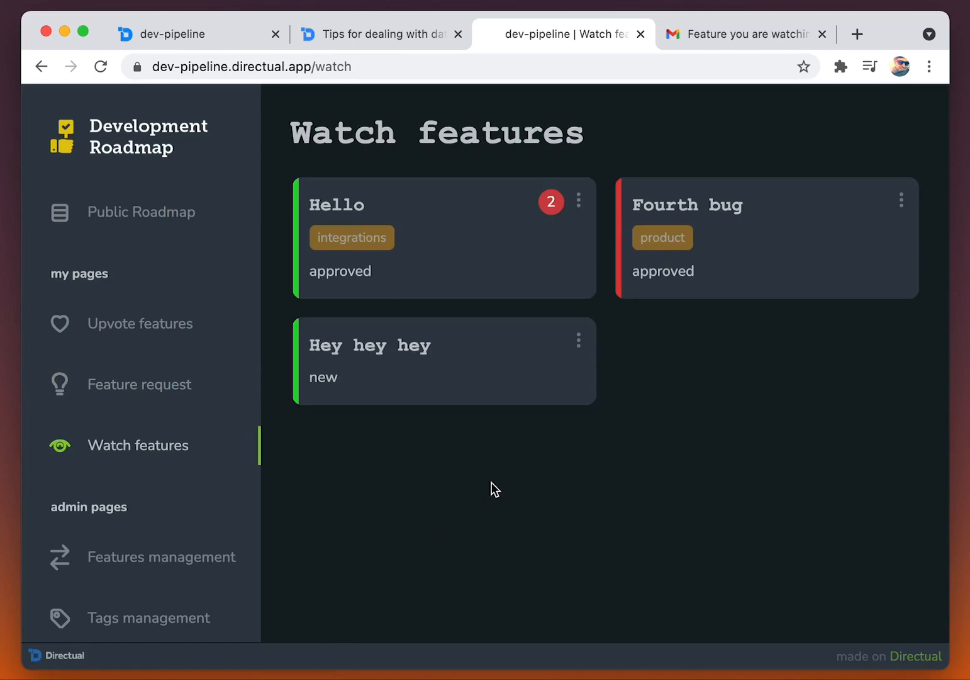